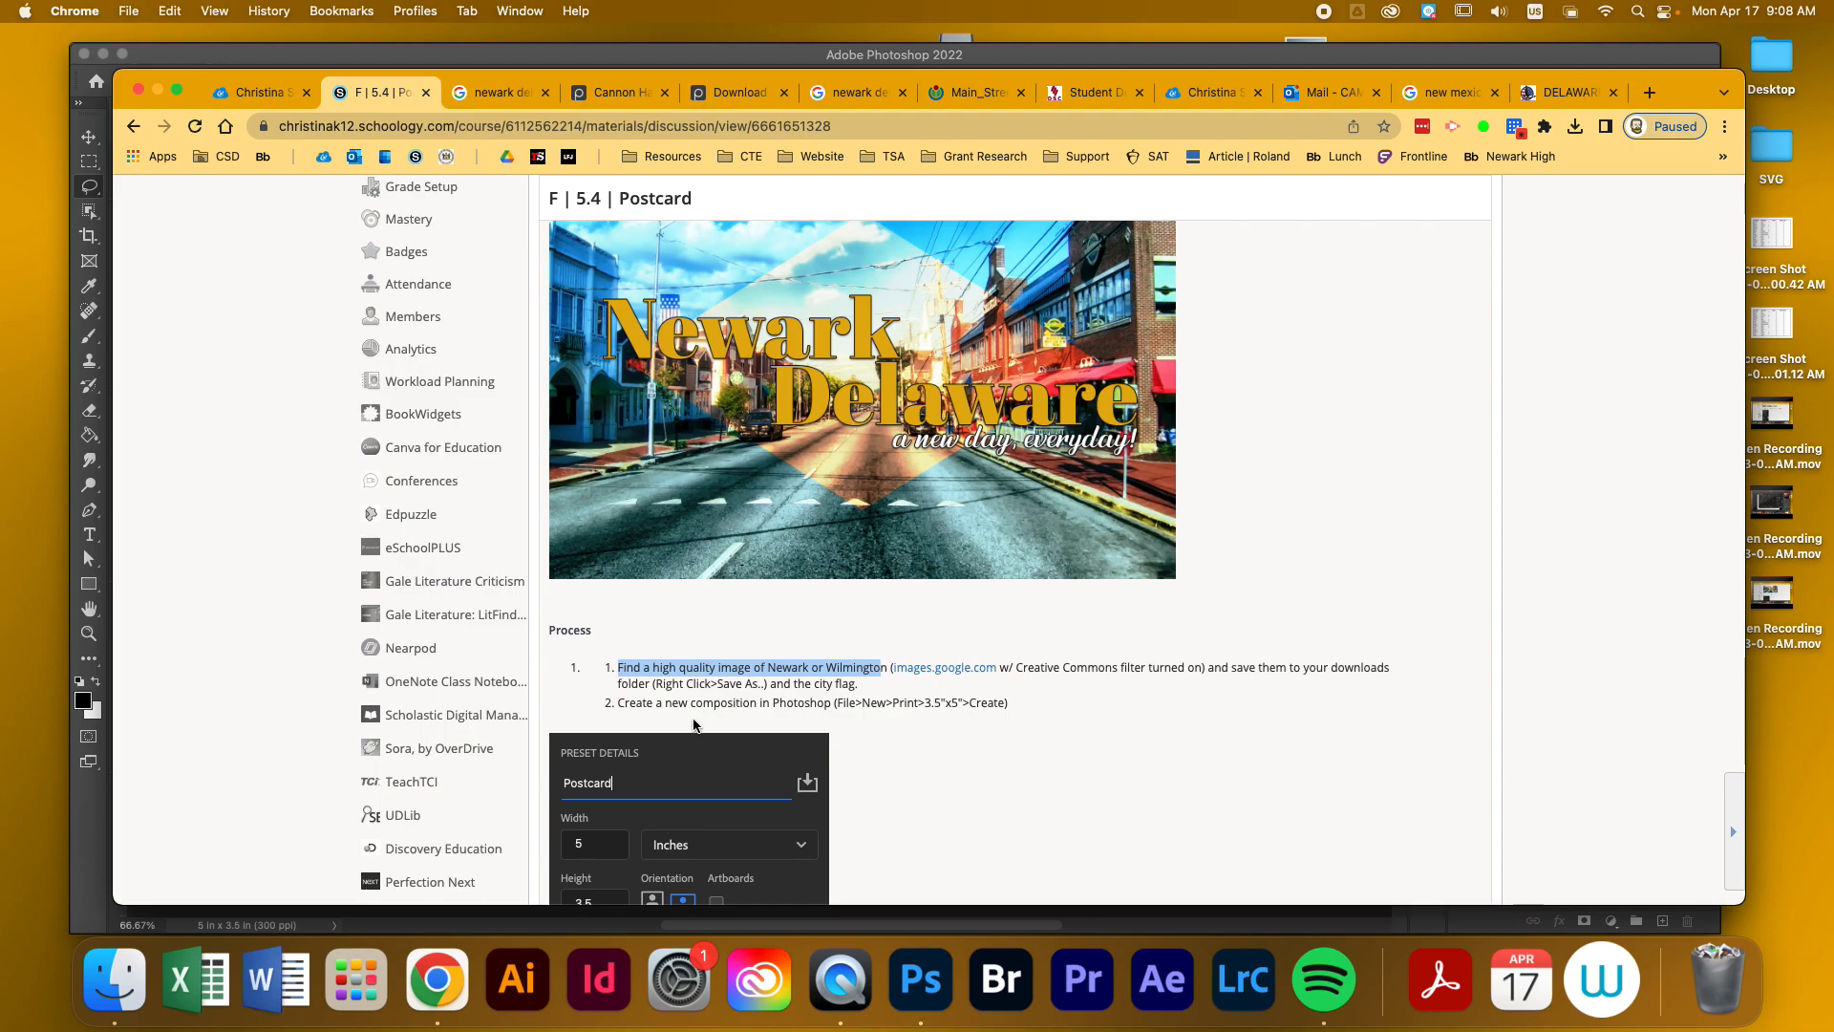
Review the Creative Commons licenses and Large size filters on the Google Images search for newark delaware
{"action": "scroll", "coordinate": [674, 721], "scroll_direction": "down", "scroll_amount": 5}
{"action": "left_click", "coordinate": [493, 99]}
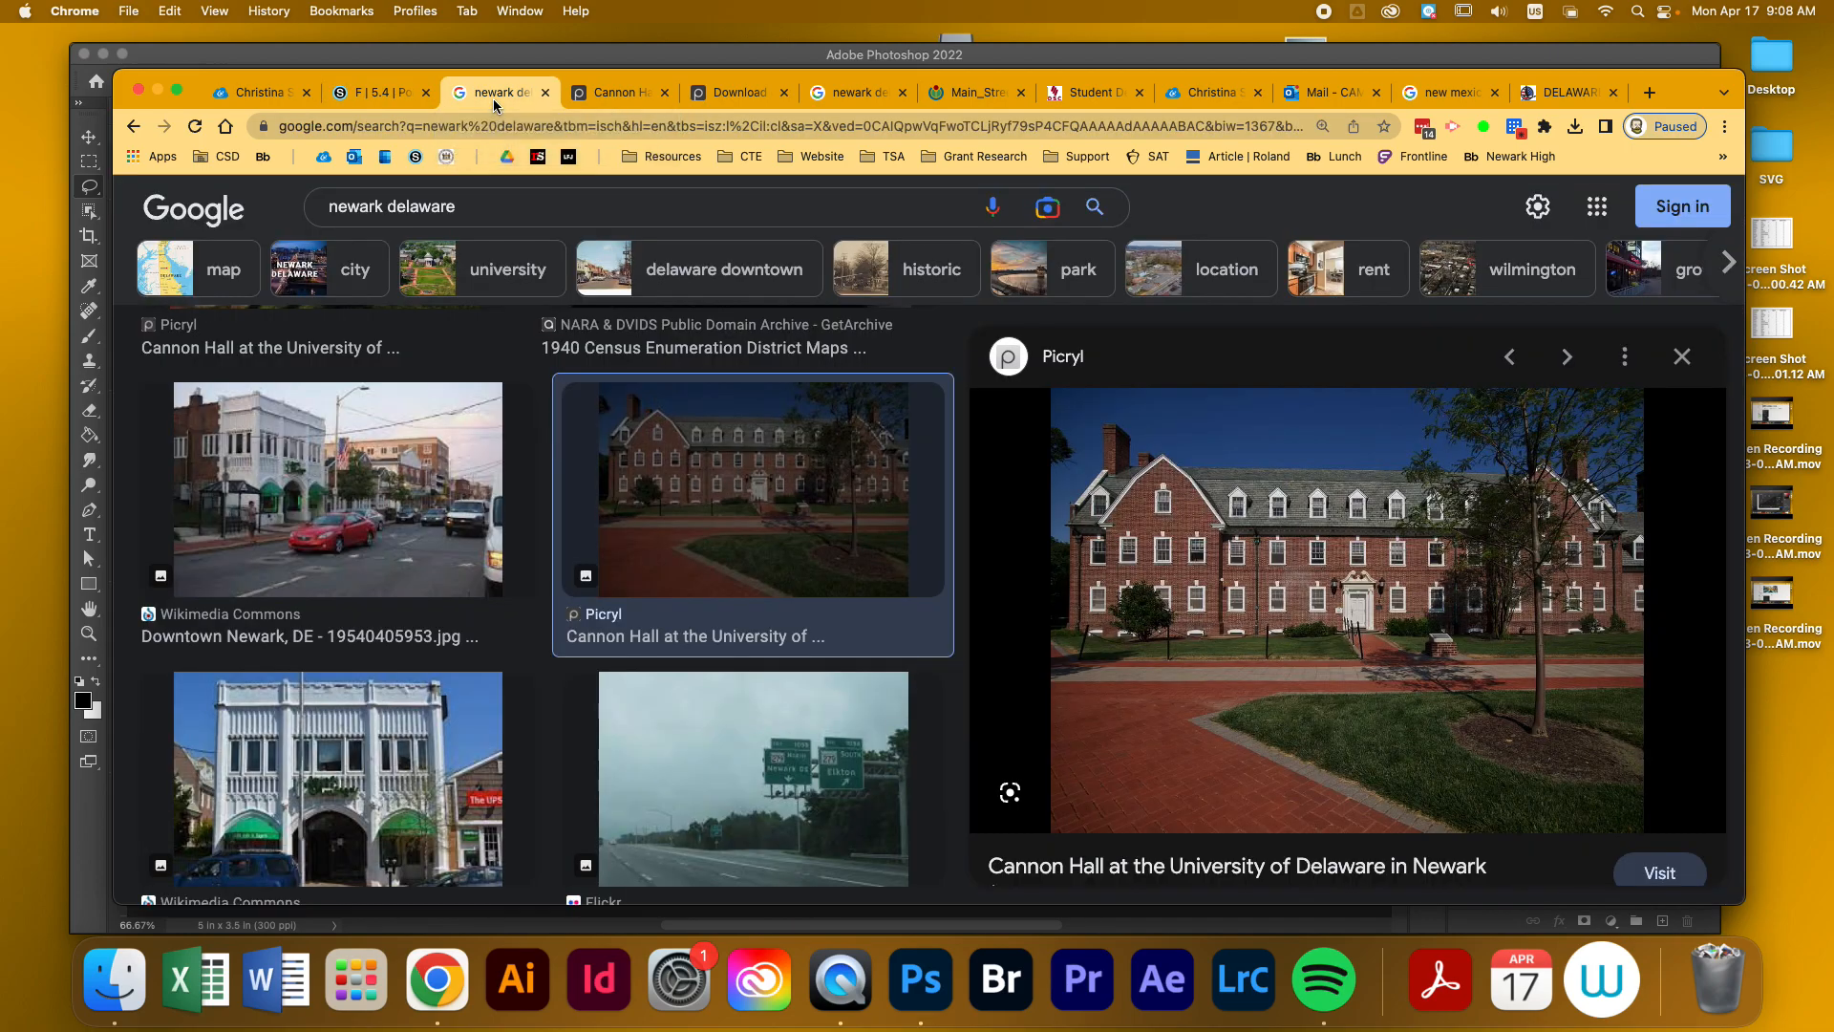
{"action": "scroll", "coordinate": [525, 387], "scroll_direction": "up", "scroll_amount": 10}
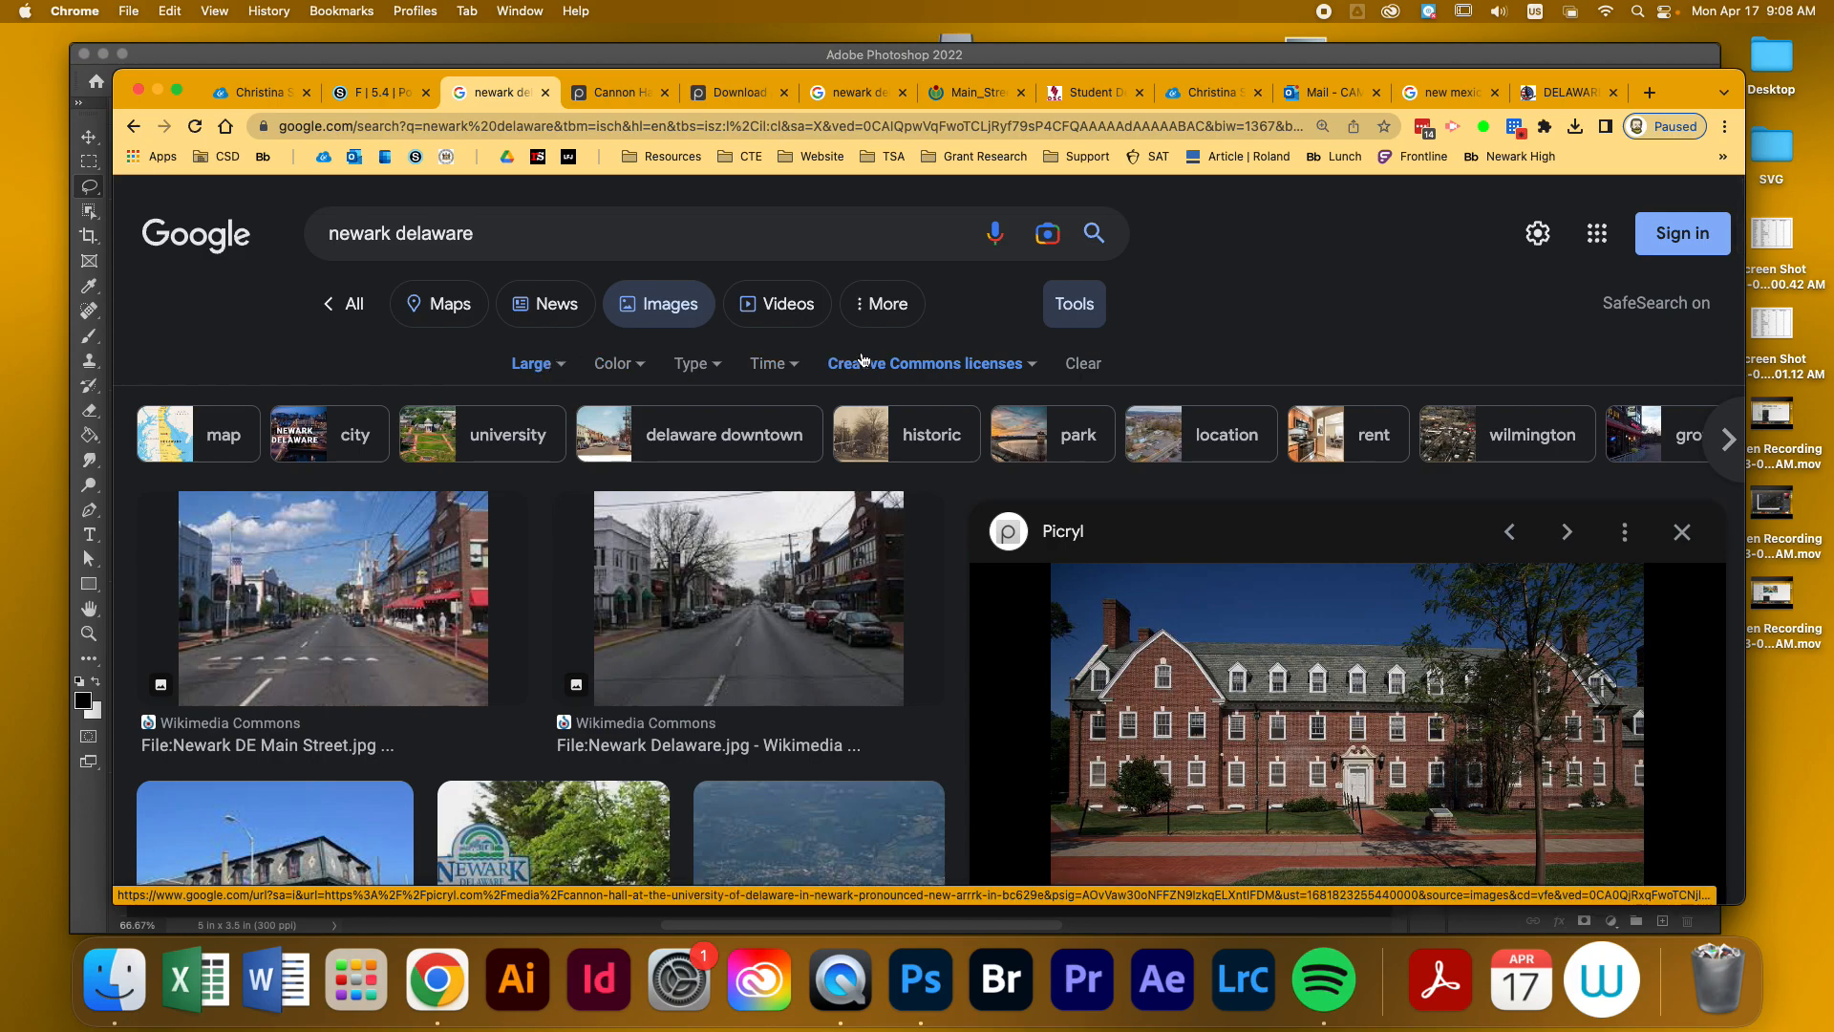
{"action": "left_click", "coordinate": [1003, 372]}
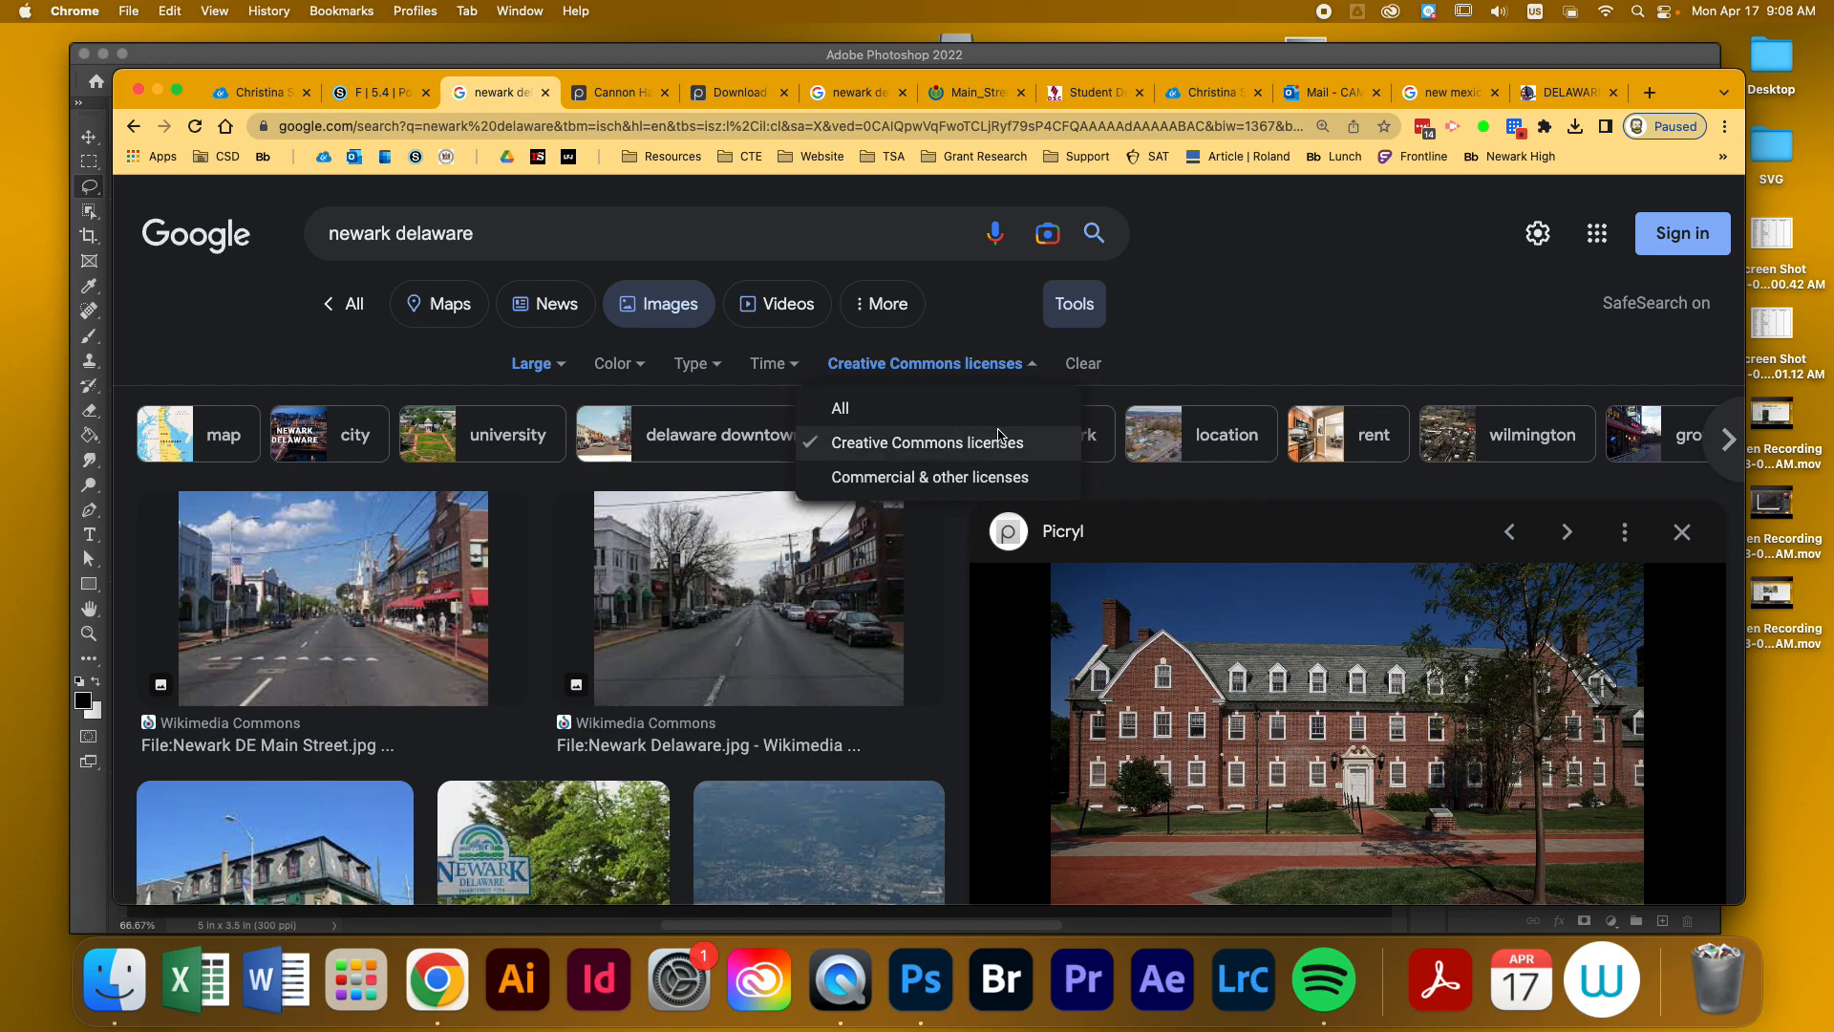
{"action": "left_click", "coordinate": [543, 364]}
{"action": "left_click", "coordinate": [543, 364]}
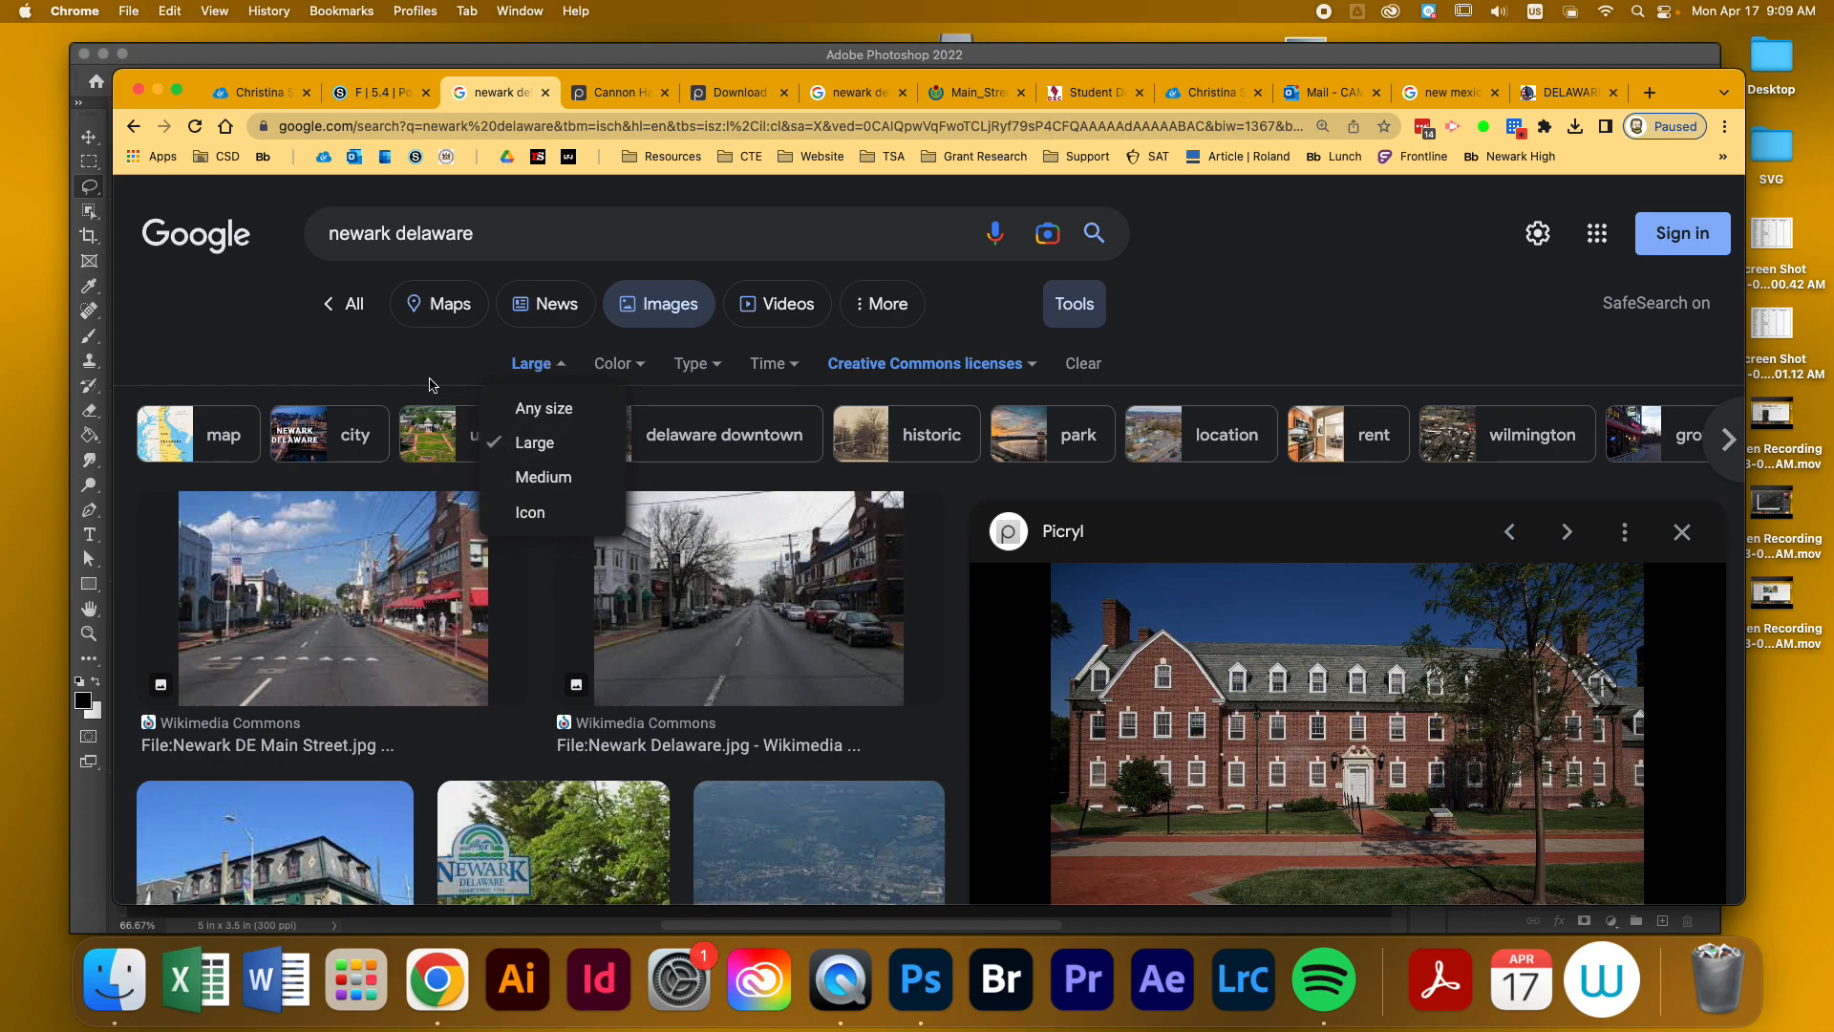
{"action": "left_click", "coordinate": [349, 359]}
Browse the newark delaware image results for a suitable photo of the city
{"action": "scroll", "coordinate": [478, 363], "scroll_direction": "down", "scroll_amount": 4}
{"action": "scroll", "coordinate": [629, 366], "scroll_direction": "down", "scroll_amount": 5}
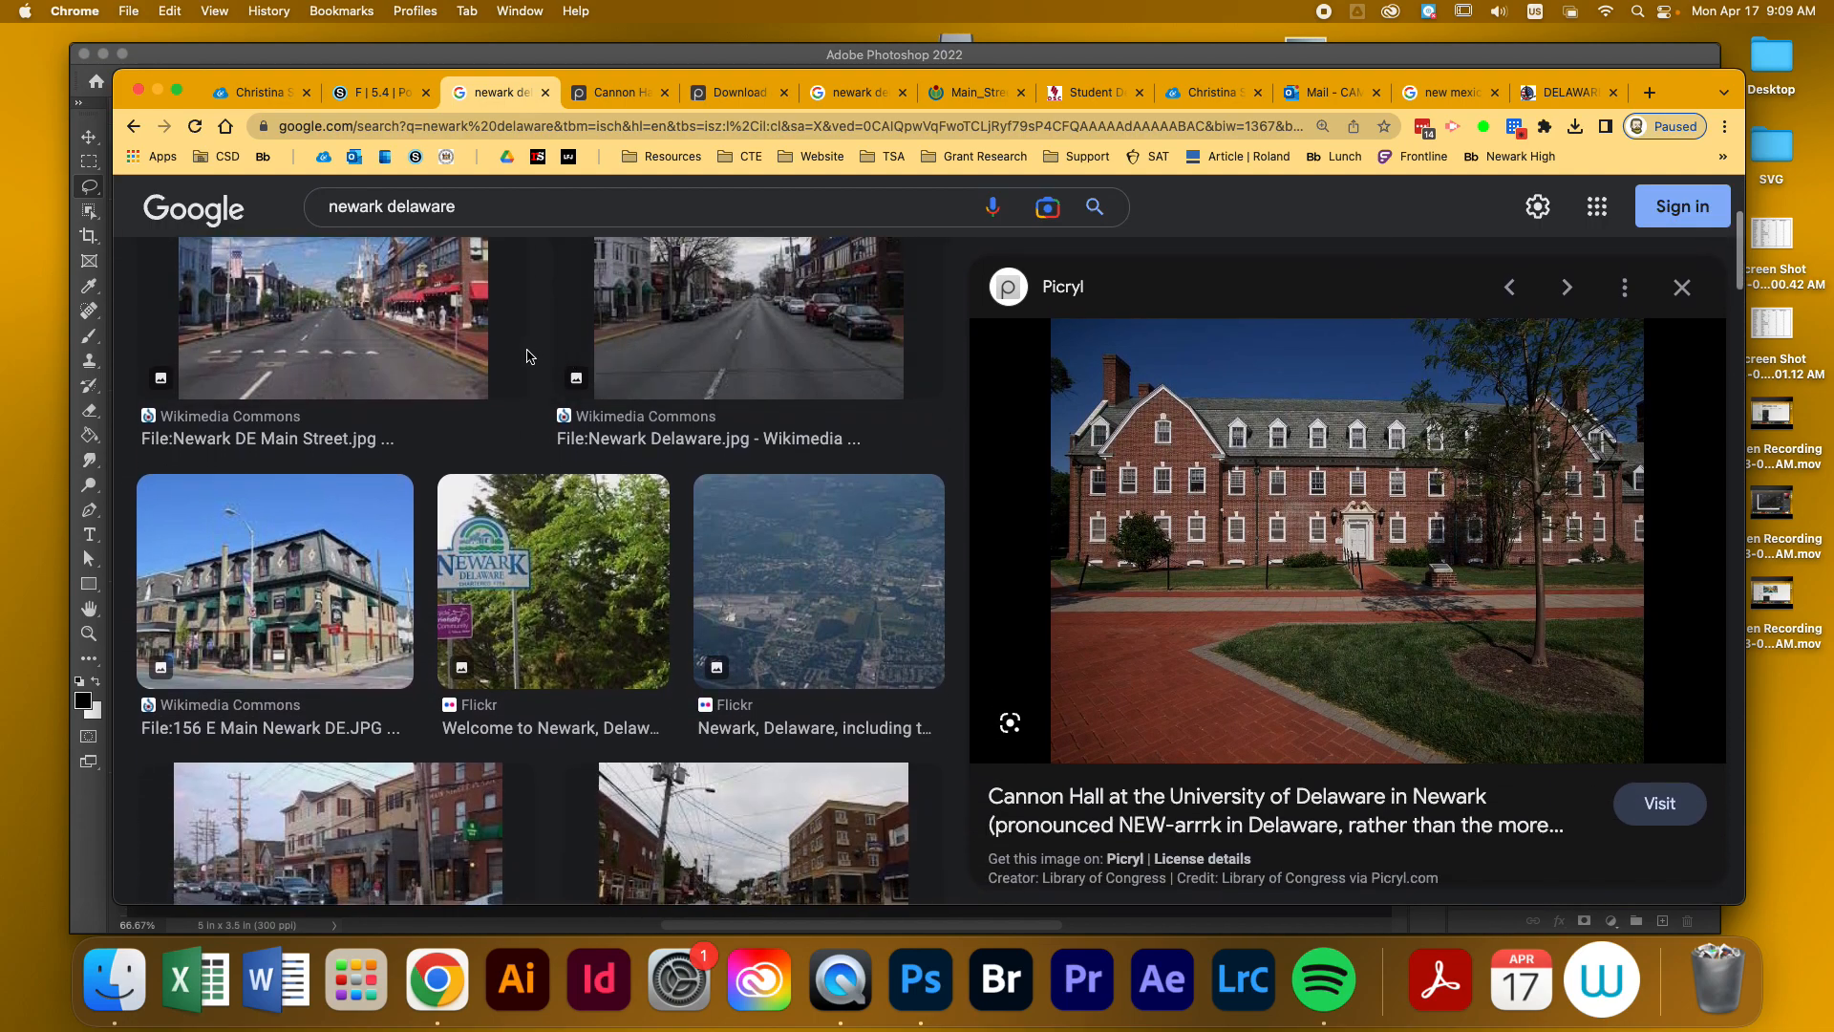
{"action": "scroll", "coordinate": [559, 359], "scroll_direction": "down", "scroll_amount": 5}
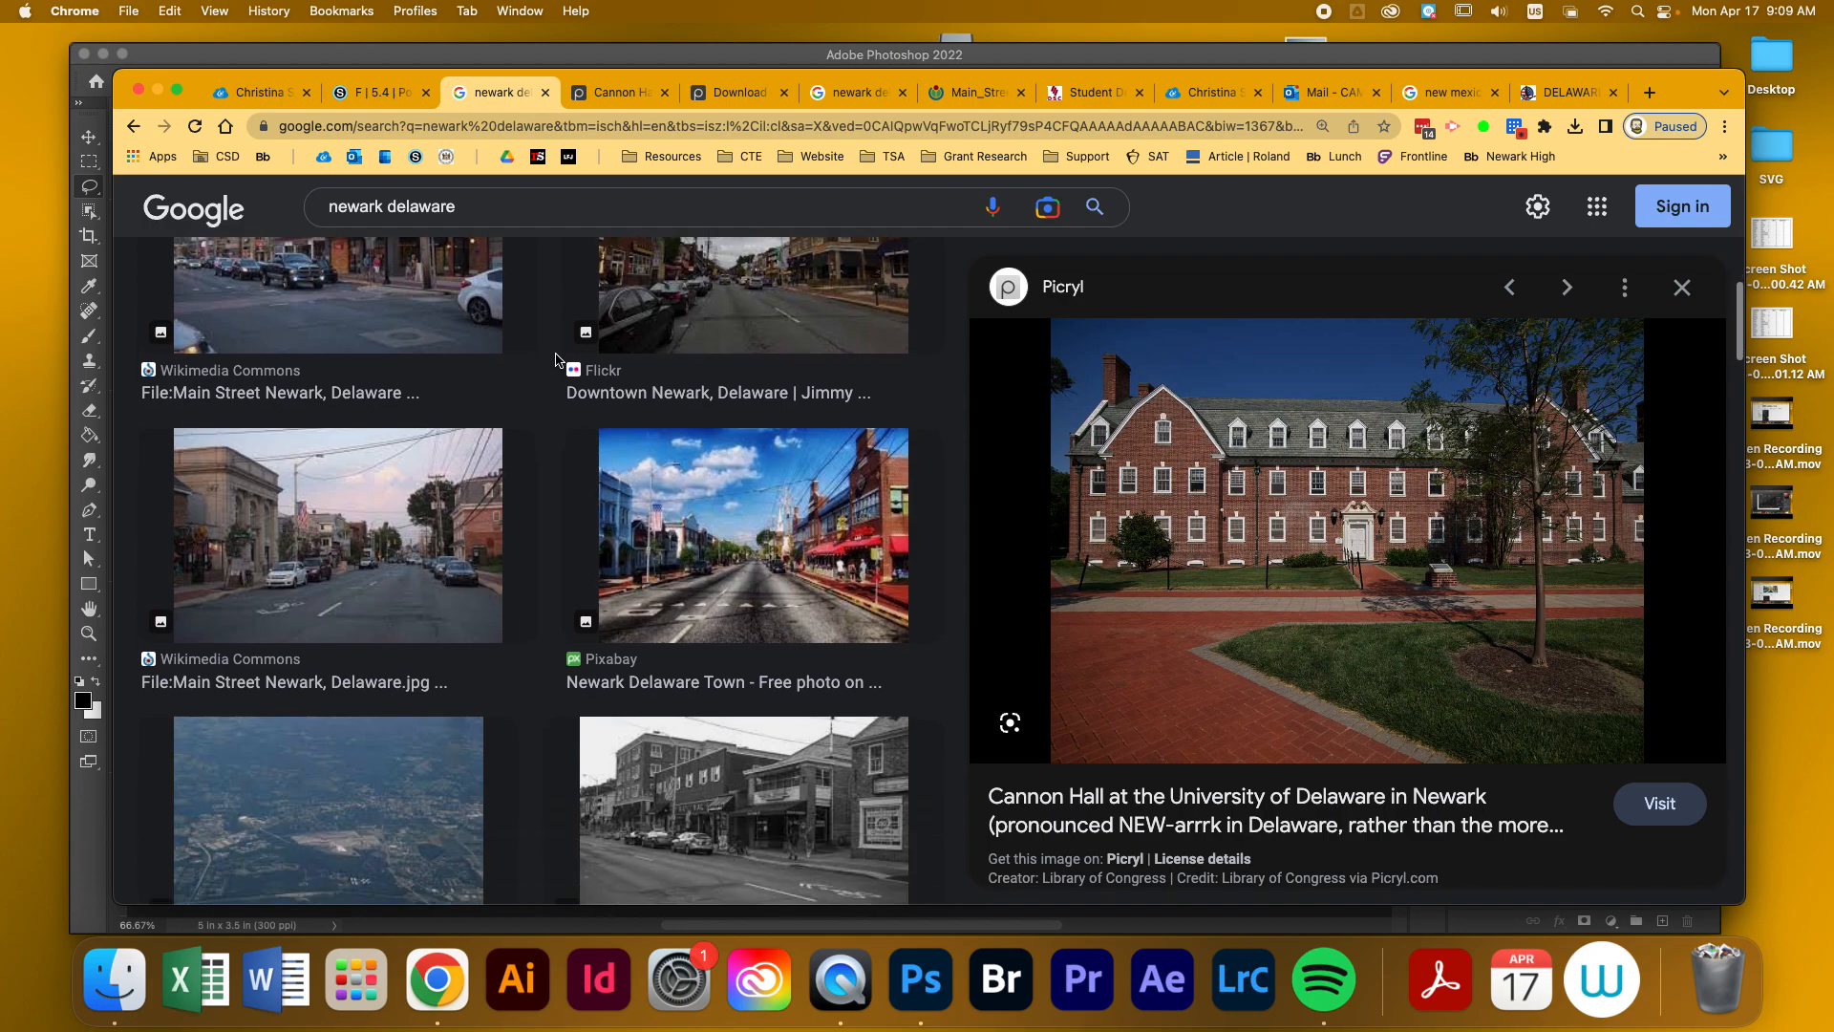
{"action": "scroll", "coordinate": [559, 359], "scroll_direction": "up", "scroll_amount": 2}
{"action": "scroll", "coordinate": [559, 359], "scroll_direction": "up", "scroll_amount": 2}
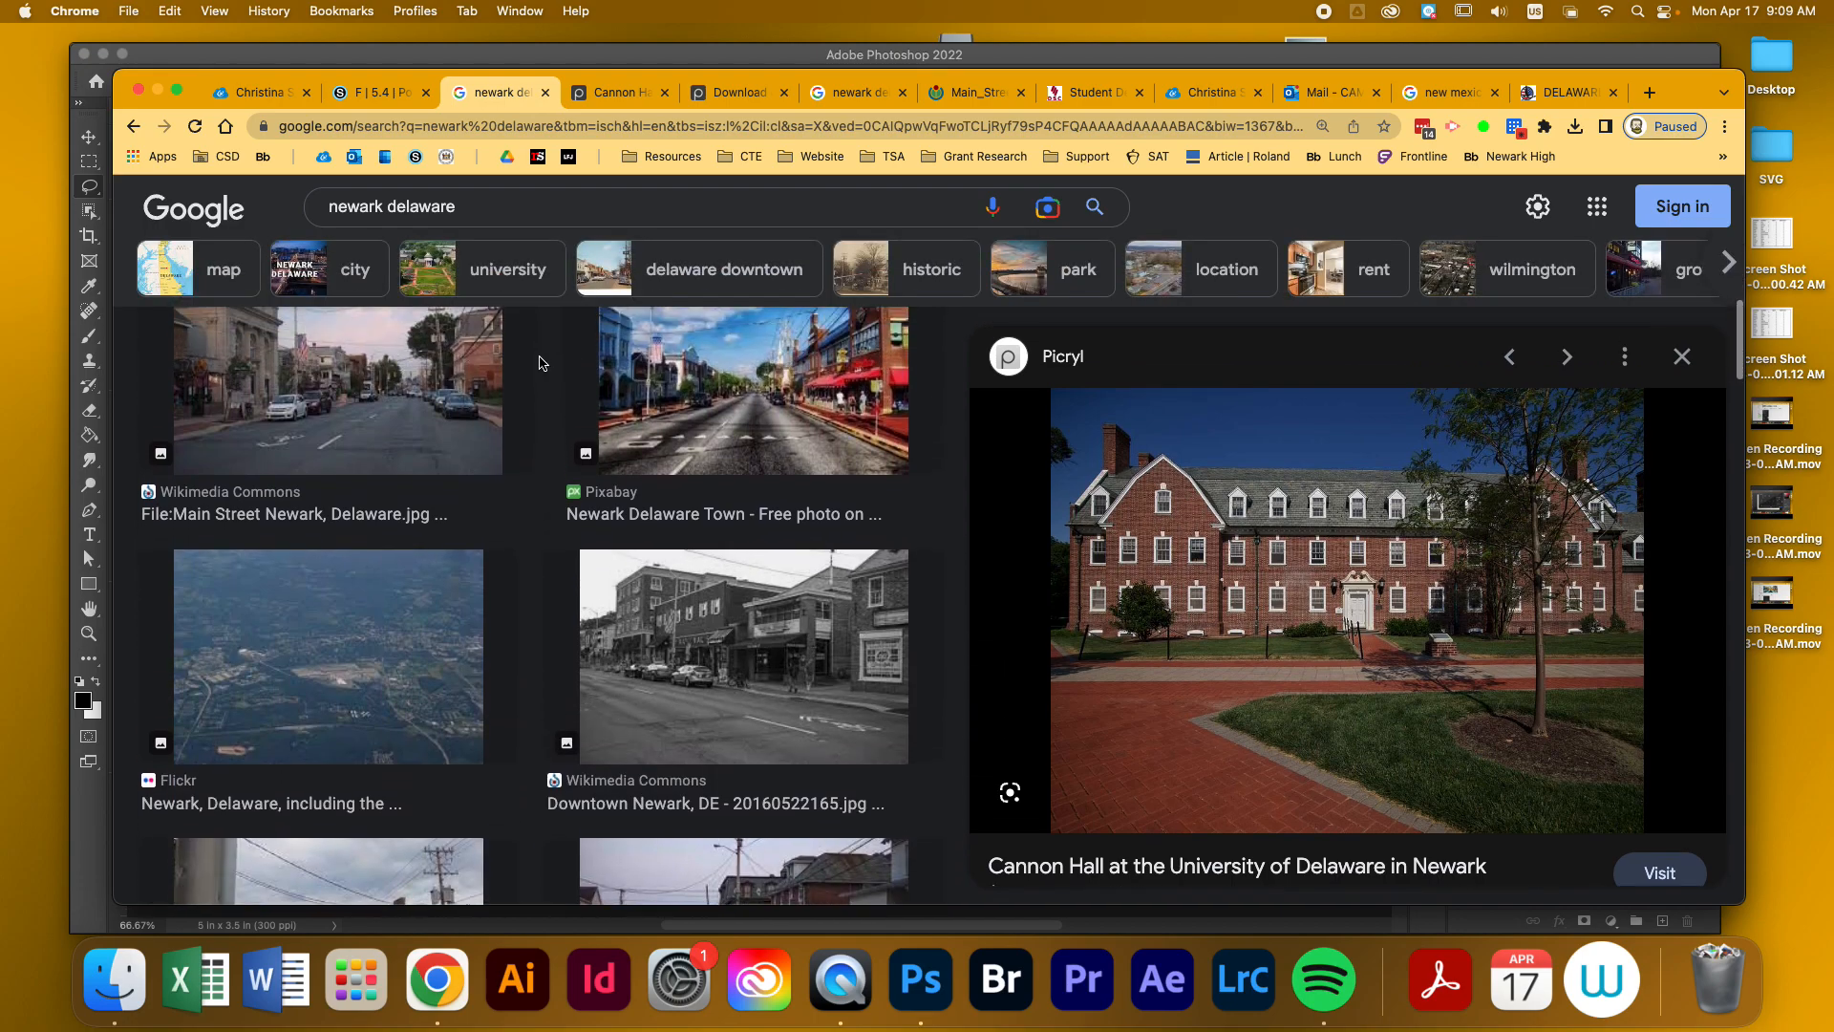
{"action": "scroll", "coordinate": [559, 363], "scroll_direction": "down", "scroll_amount": 6}
{"action": "scroll", "coordinate": [560, 369], "scroll_direction": "up", "scroll_amount": 1}
{"action": "scroll", "coordinate": [560, 368], "scroll_direction": "down", "scroll_amount": 1}
{"action": "scroll", "coordinate": [560, 369], "scroll_direction": "up", "scroll_amount": 2}
{"action": "scroll", "coordinate": [560, 370], "scroll_direction": "down", "scroll_amount": 2}
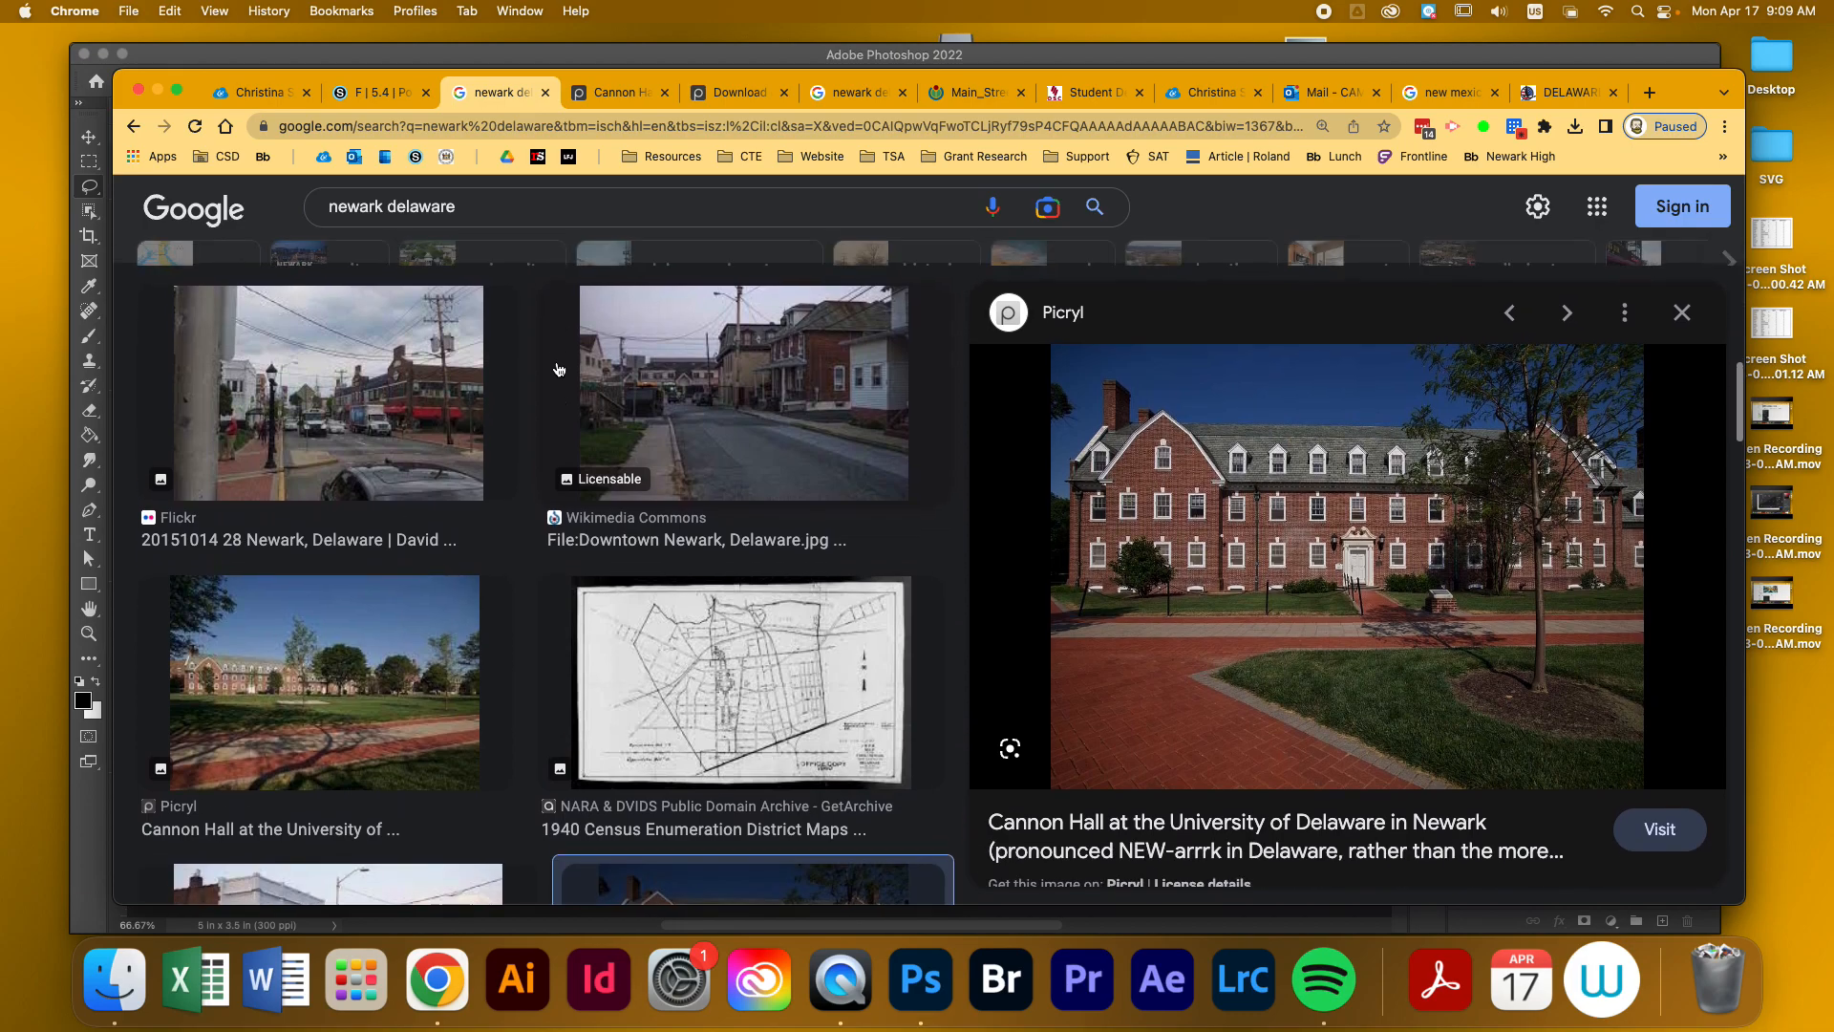
{"action": "scroll", "coordinate": [497, 401], "scroll_direction": "down", "scroll_amount": 5}
Open the full-resolution version of the Downtown Newark street photo with the red car from its Wikimedia Commons page
{"action": "left_click", "coordinate": [442, 429]}
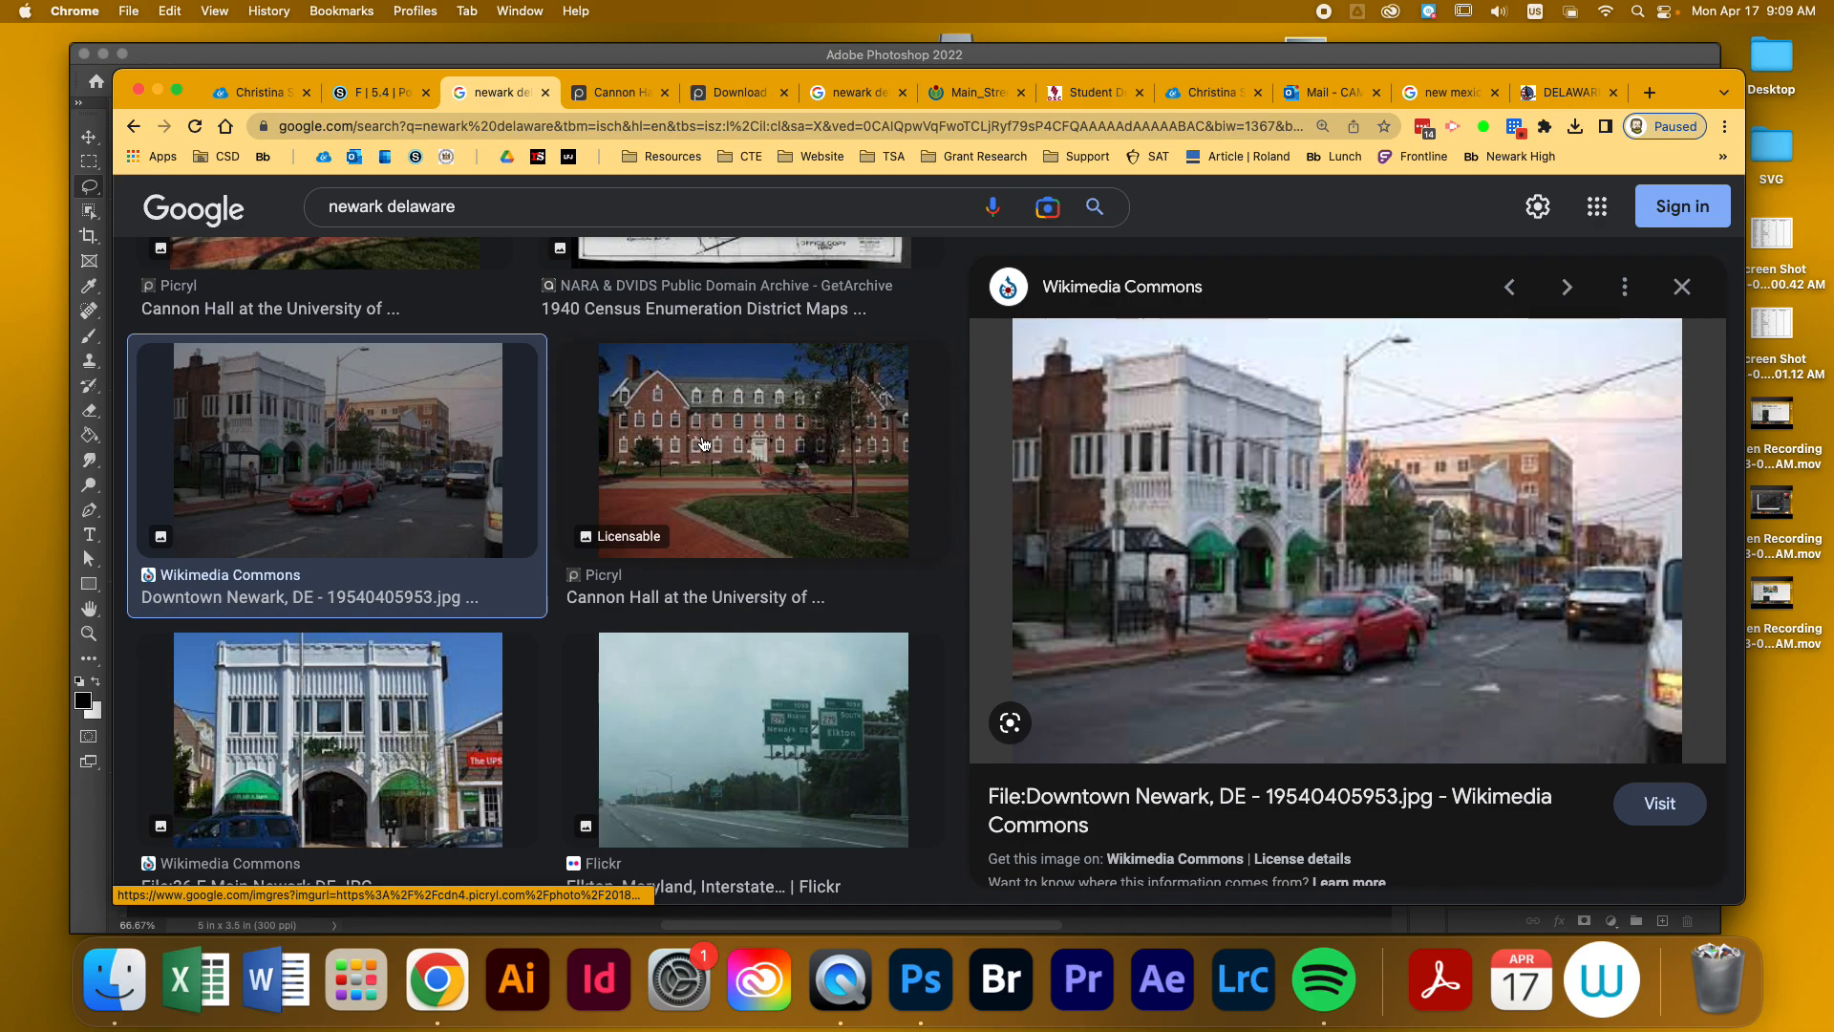
{"action": "left_click", "coordinate": [1673, 822]}
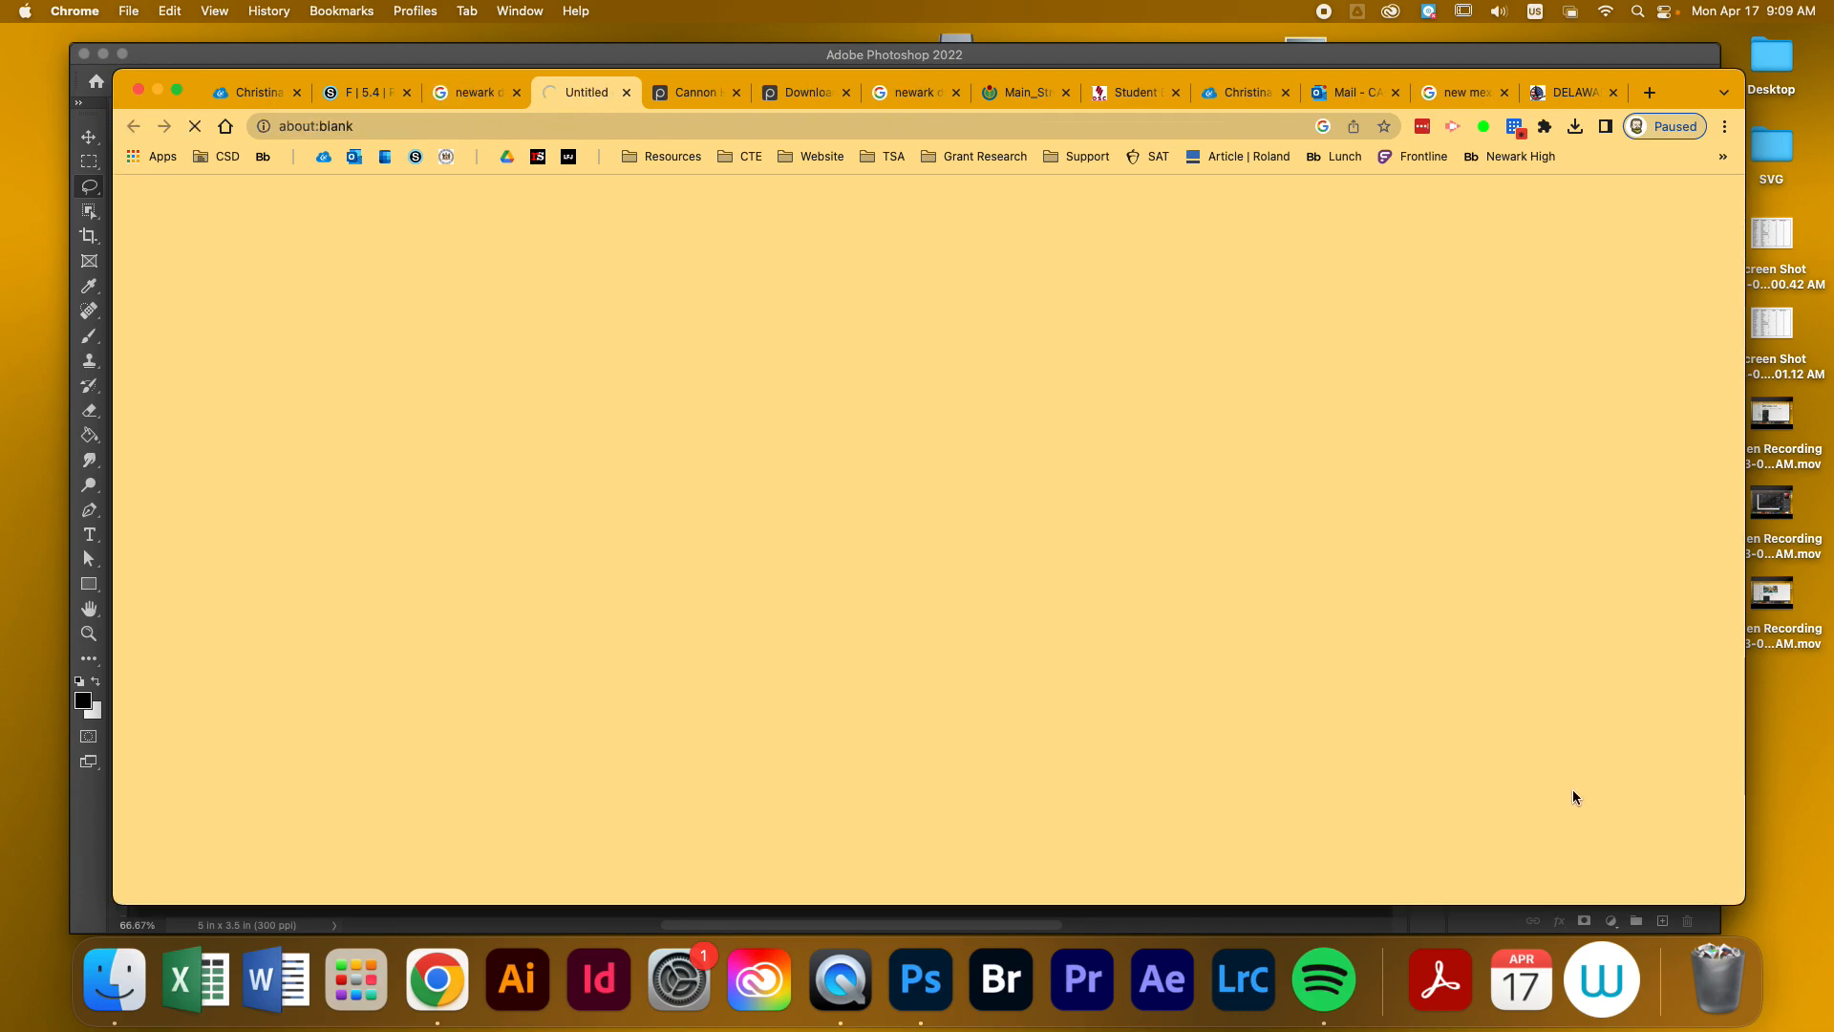
{"action": "scroll", "coordinate": [1051, 604], "scroll_direction": "down", "scroll_amount": 2}
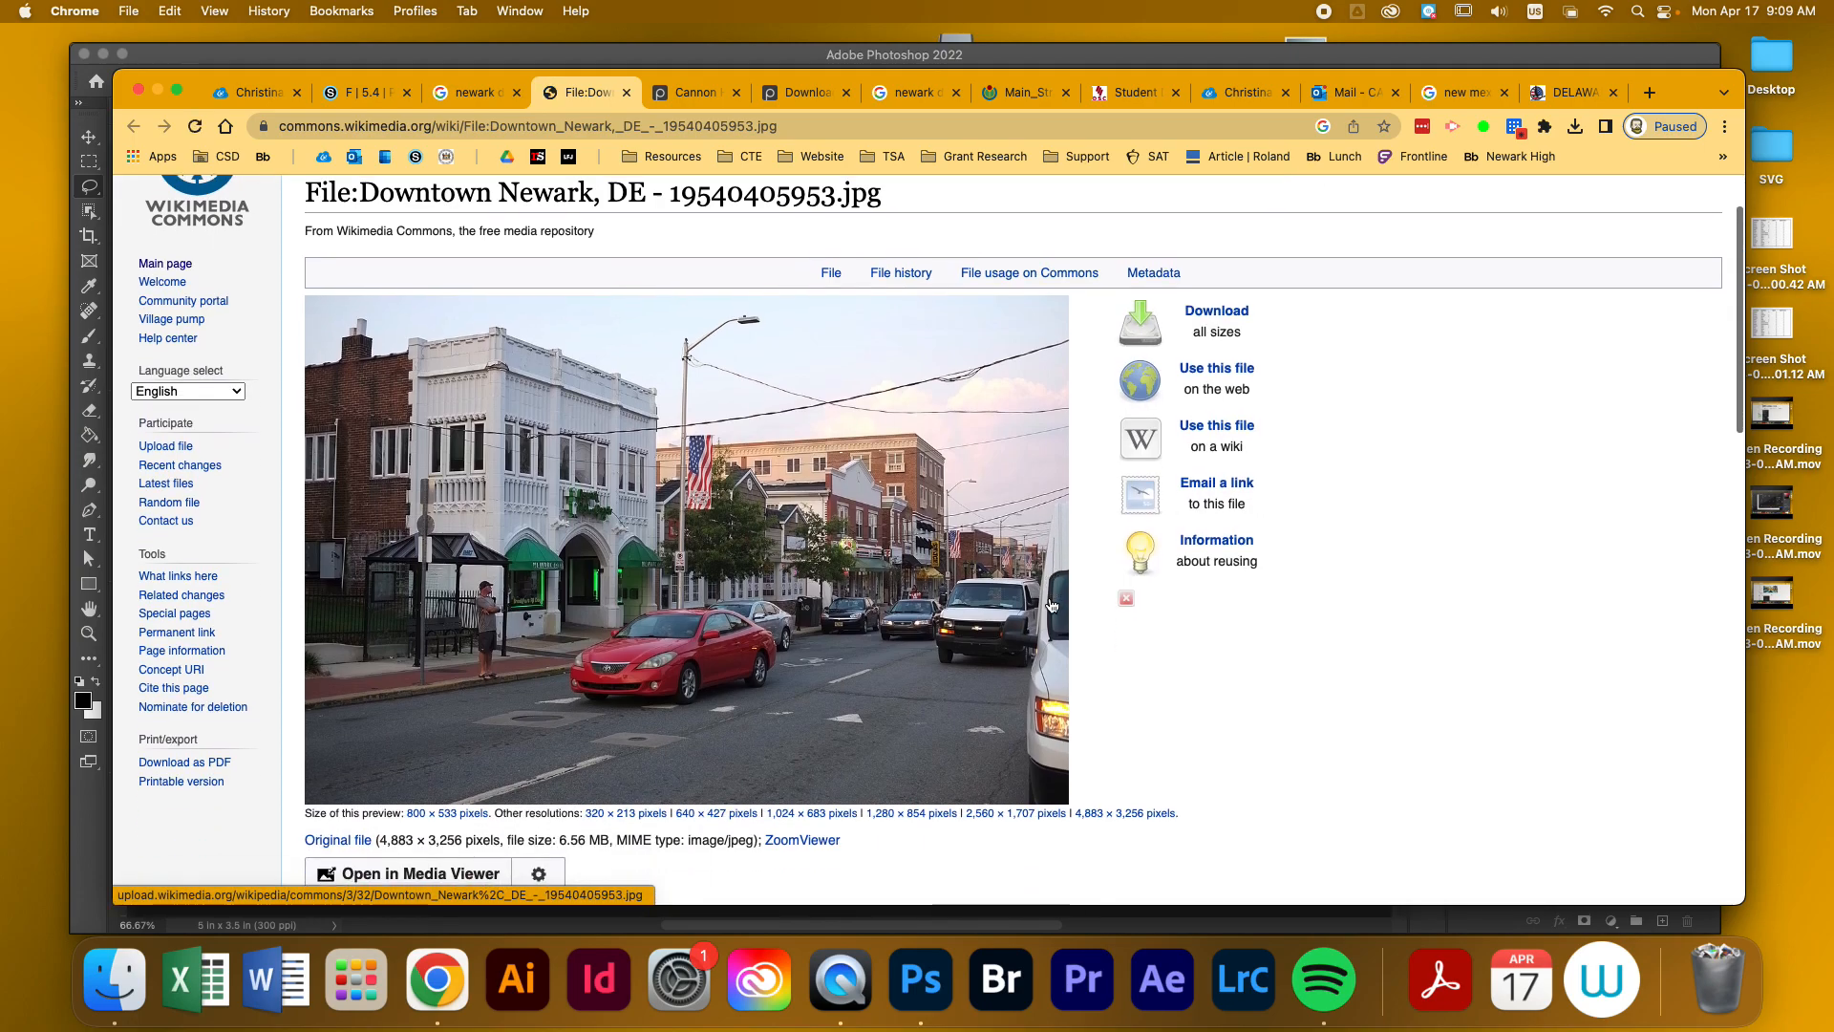
{"action": "left_click", "coordinate": [1216, 303]}
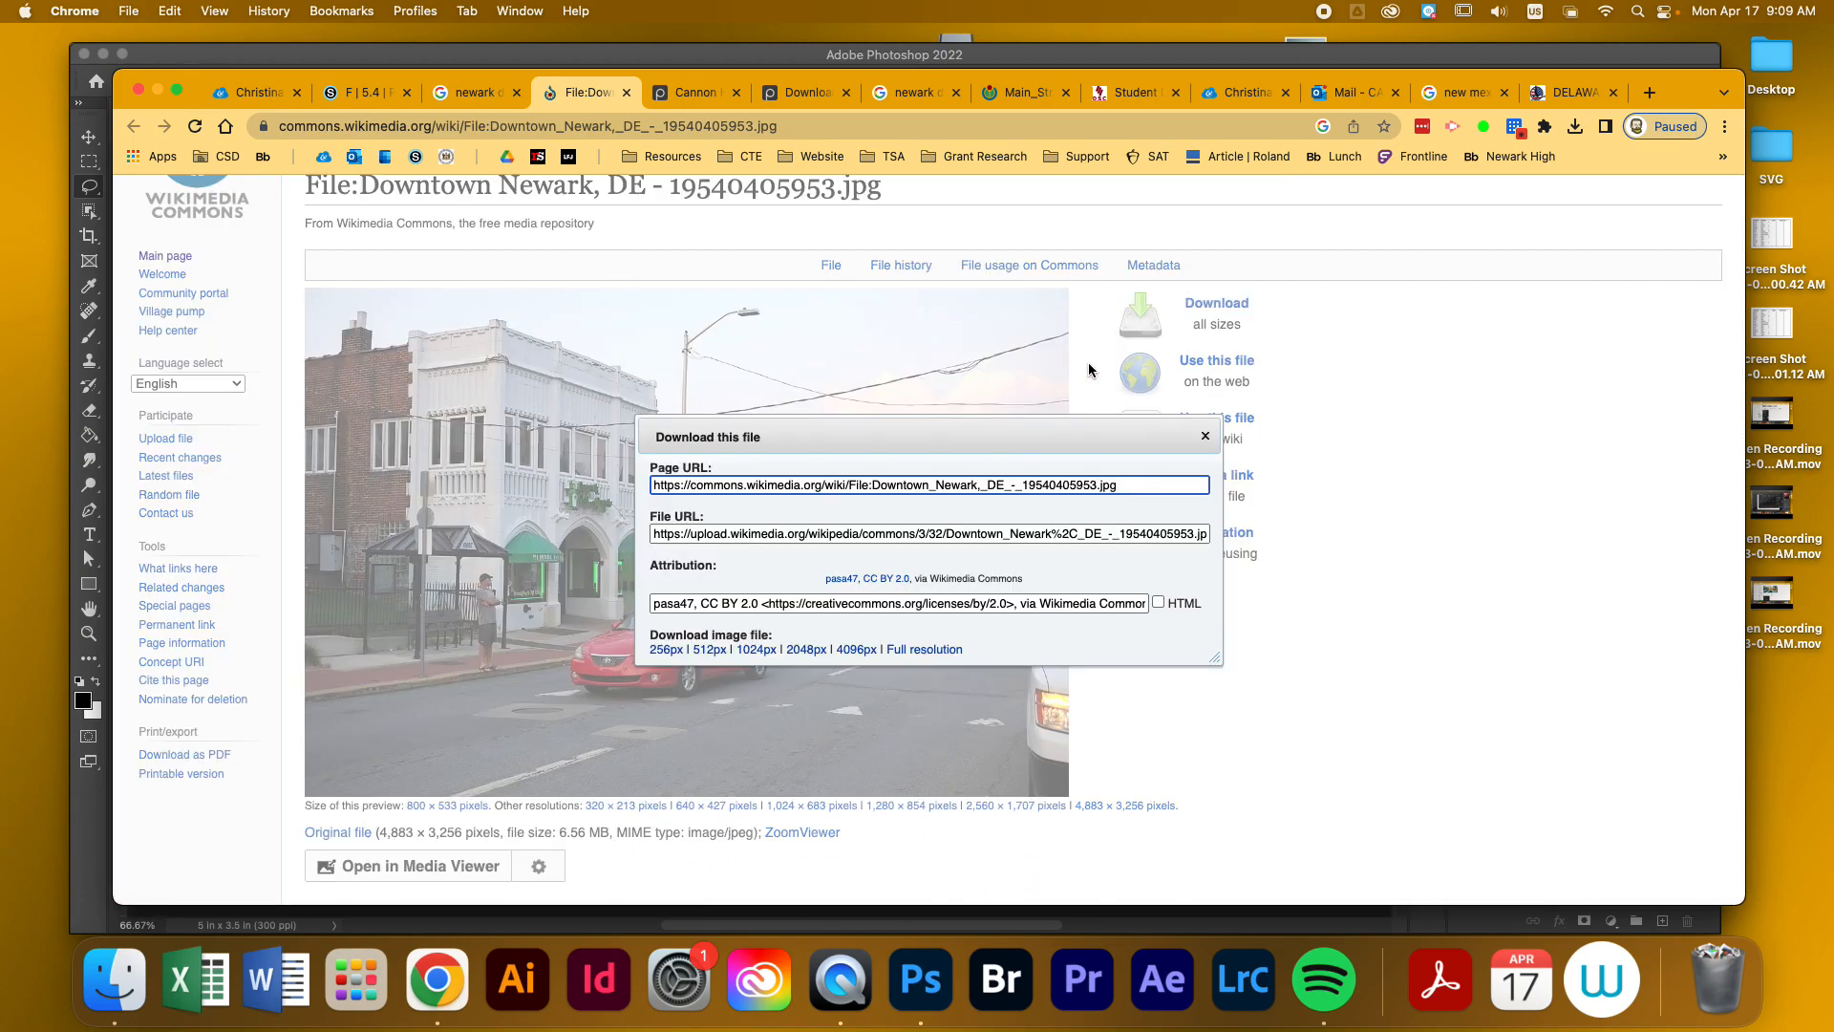
{"action": "left_click", "coordinate": [925, 650]}
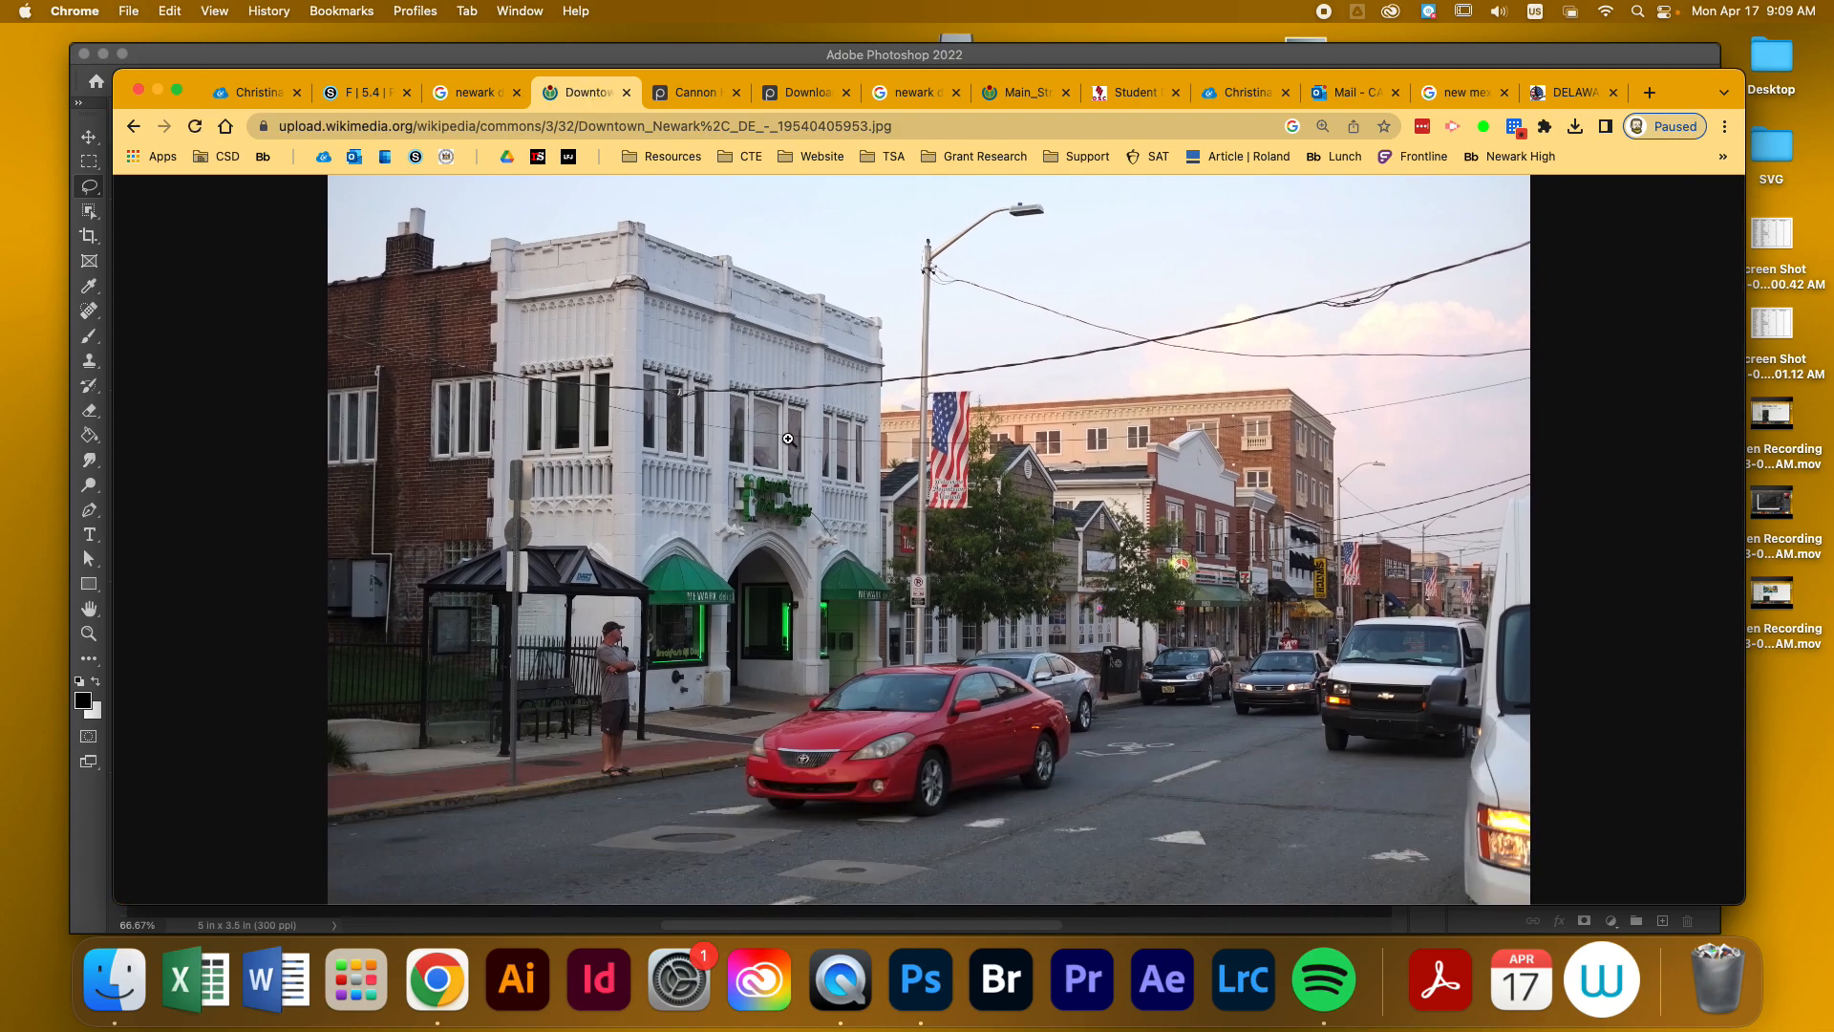
Save the full-resolution Downtown Newark photo into the 2023-04 Photoshop folder inside FDD, keeping the suggested file name
{"action": "right_click", "coordinate": [741, 584]}
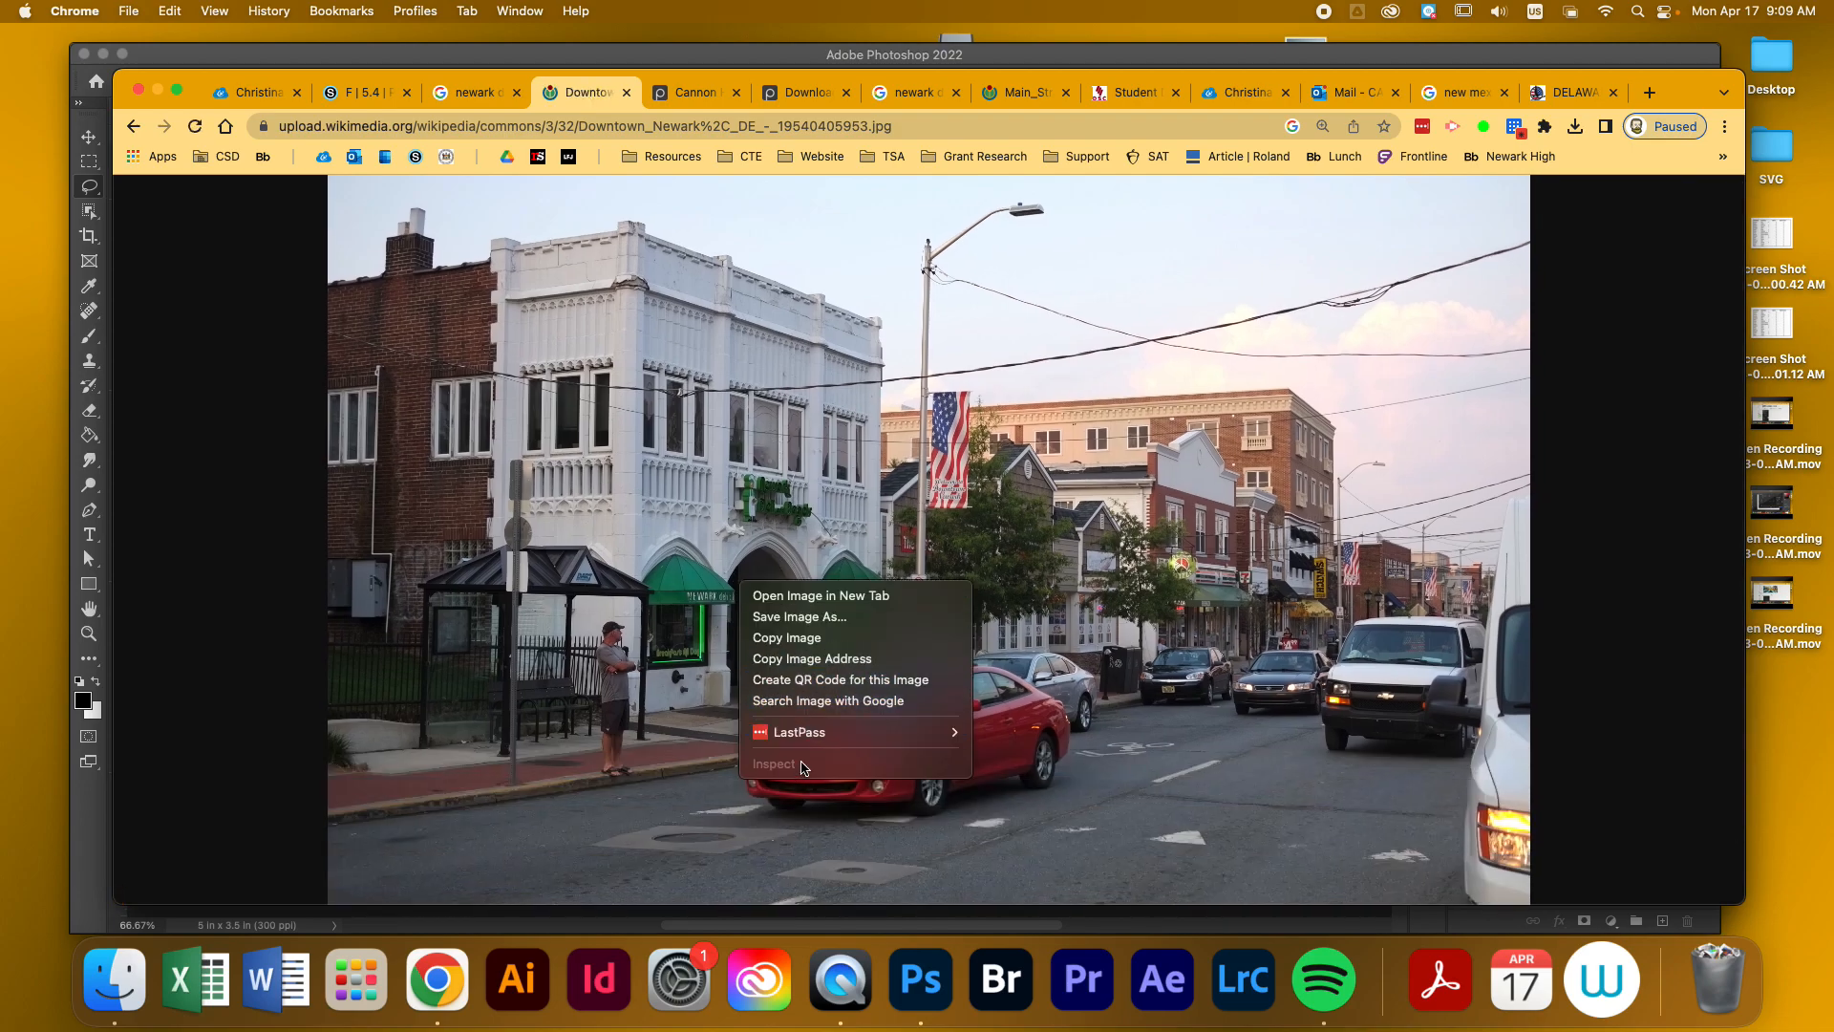
{"action": "left_click", "coordinate": [834, 618]}
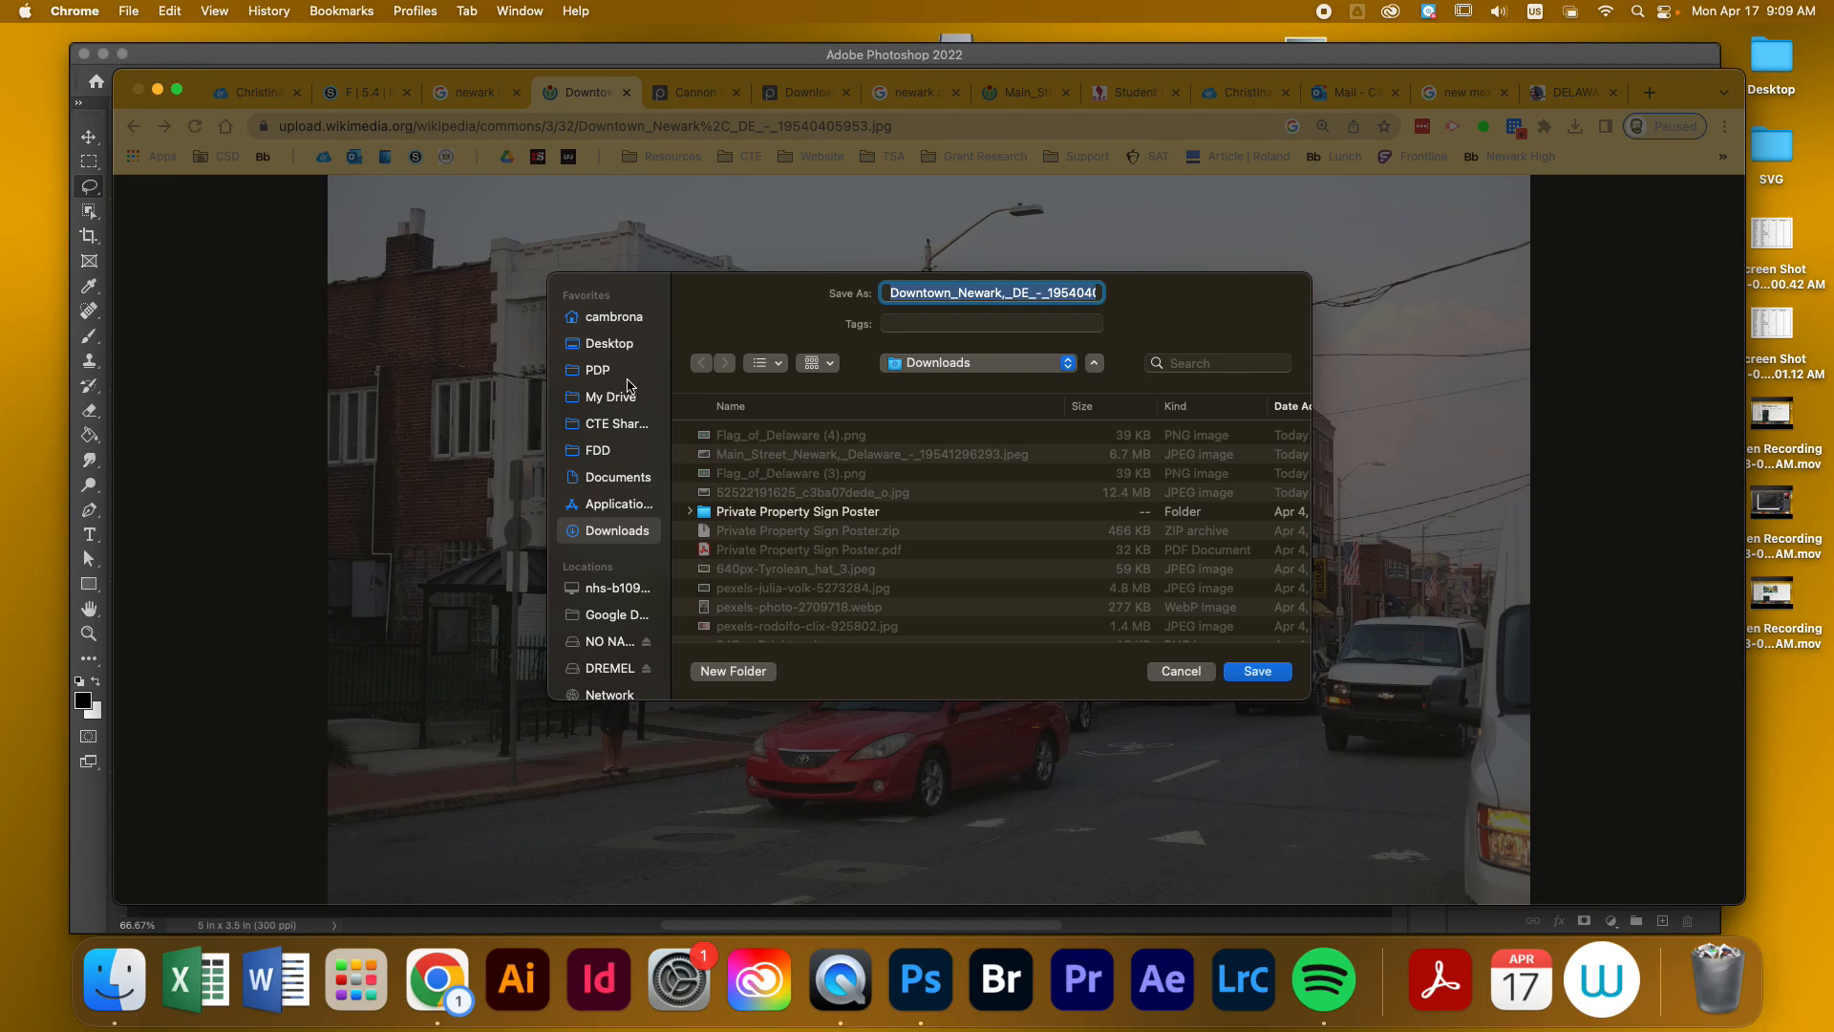
{"action": "left_click", "coordinate": [603, 450]}
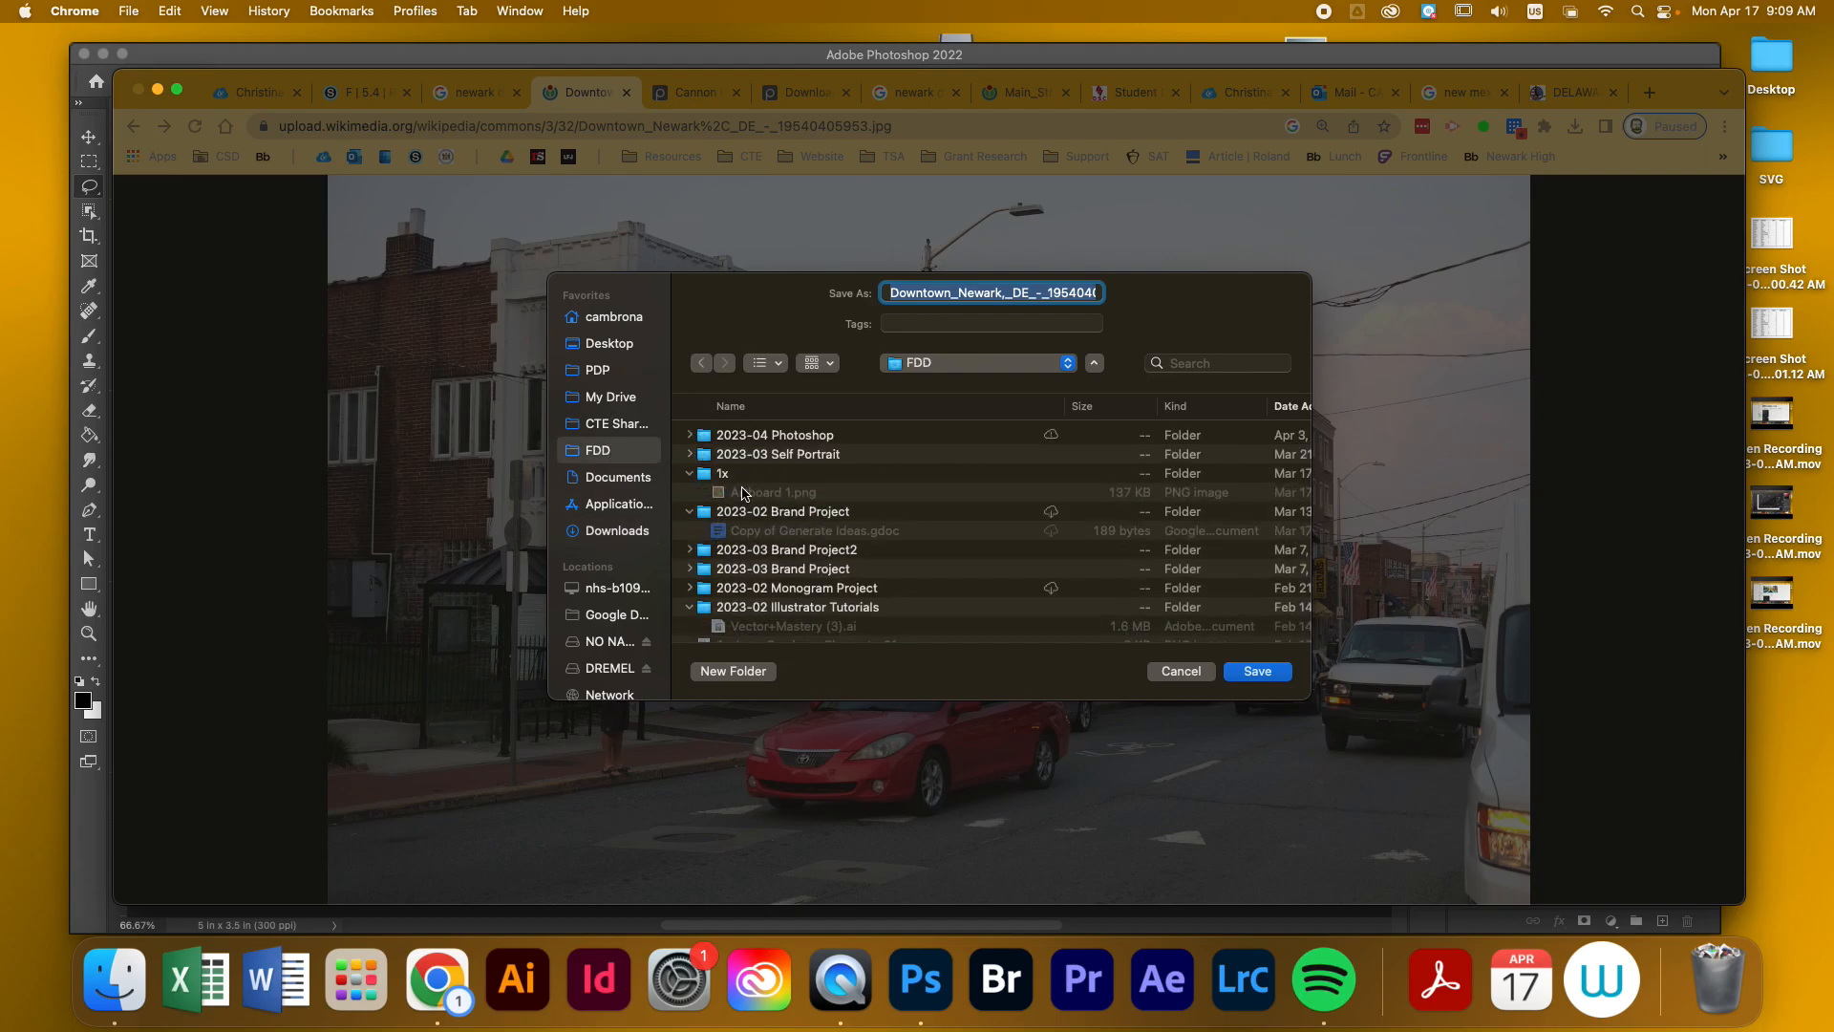
{"action": "left_click", "coordinate": [779, 436]}
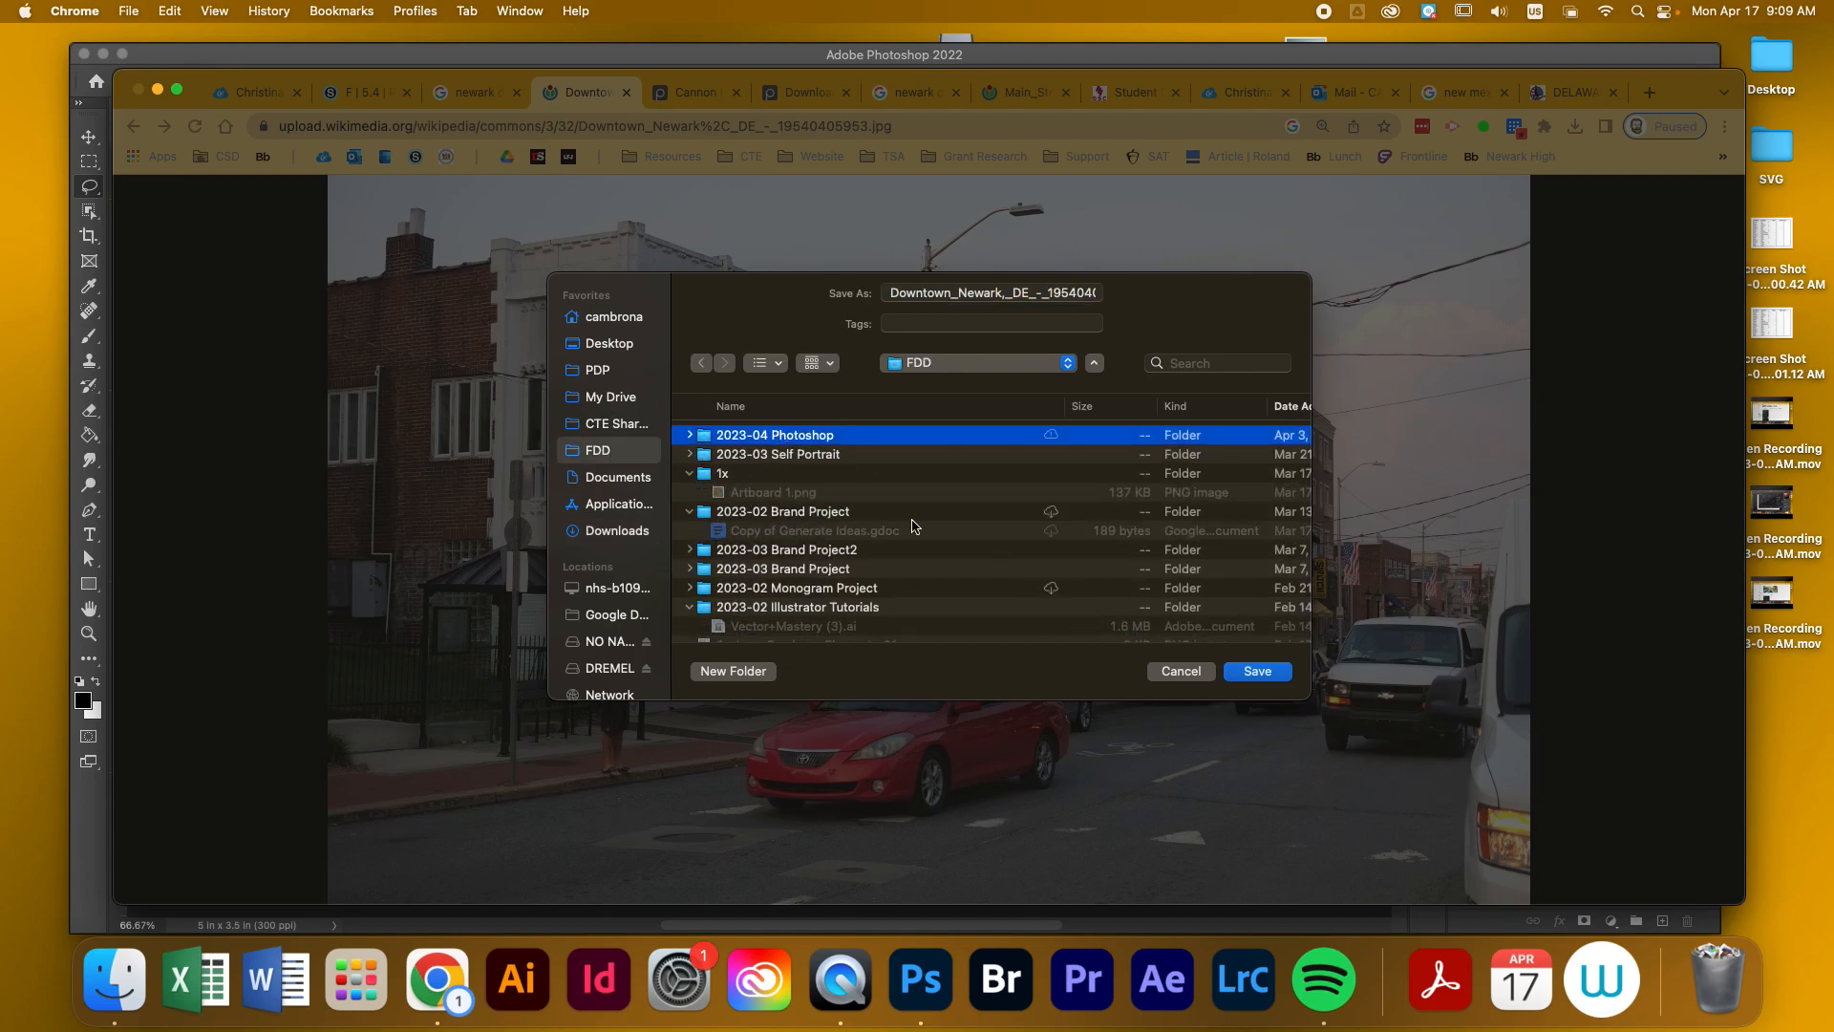
{"action": "double_click", "coordinate": [790, 439]}
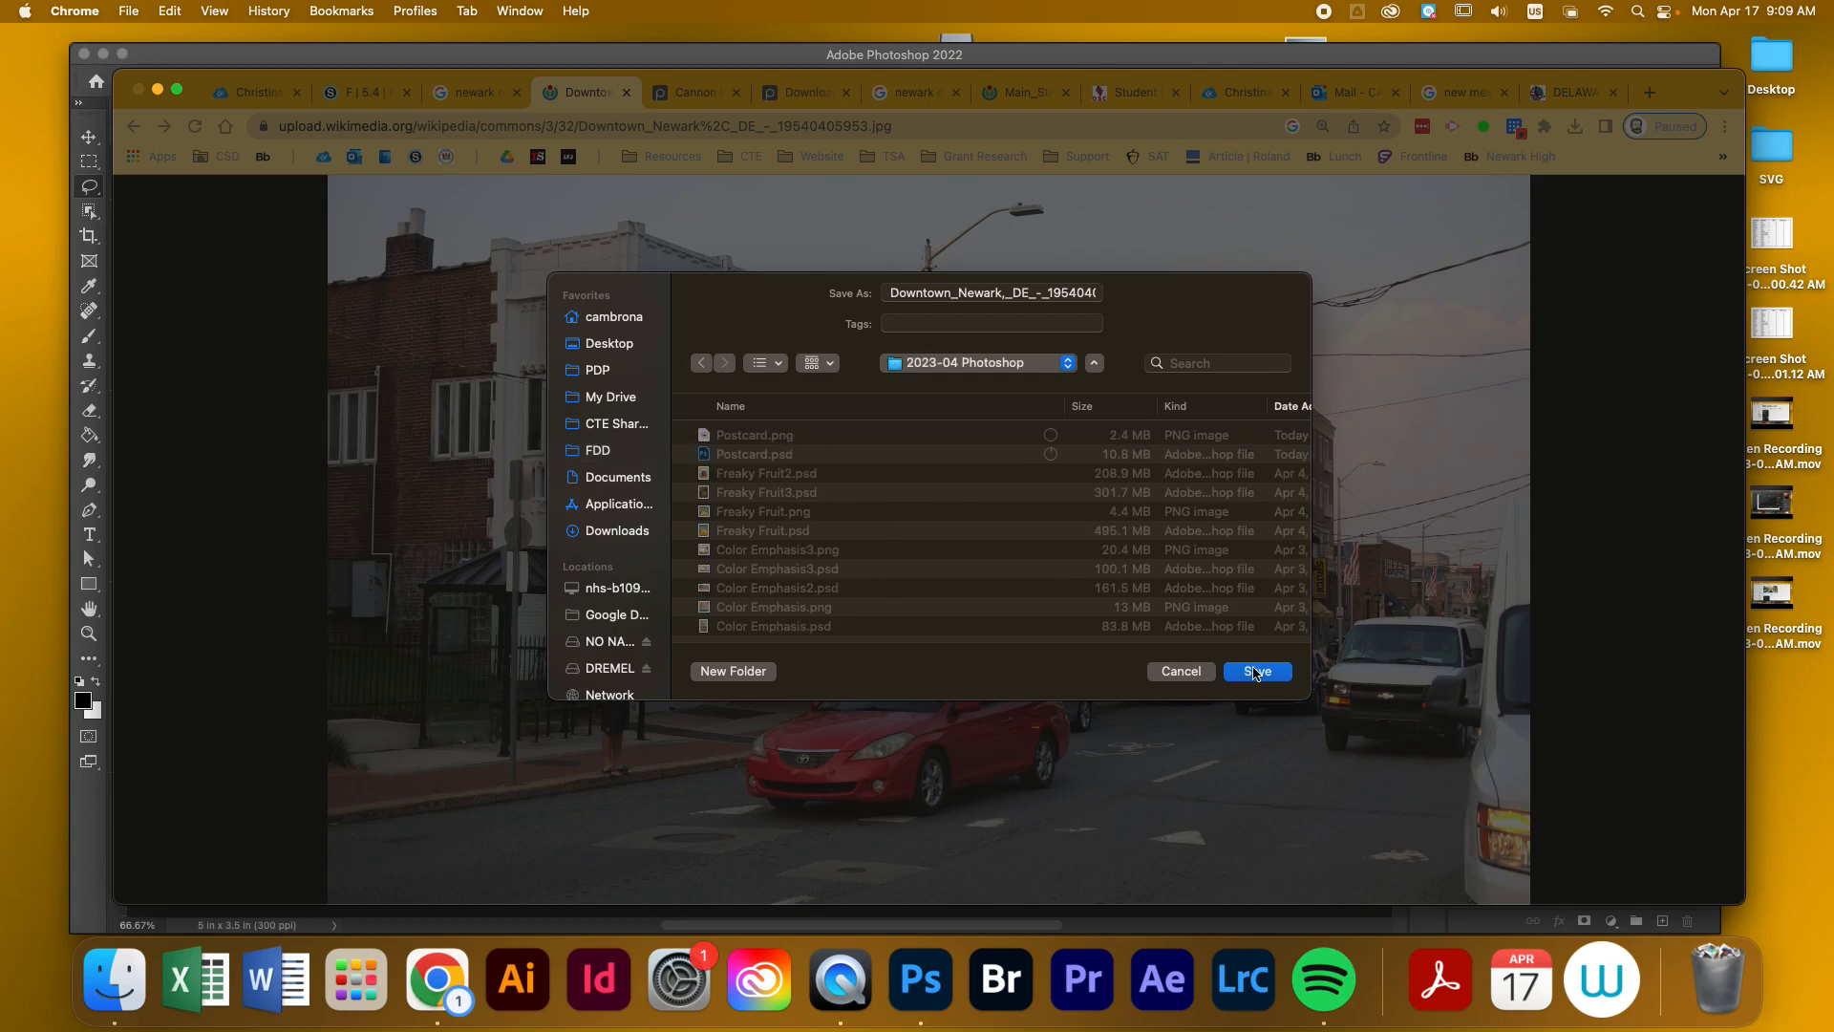
{"action": "key", "text": "Return"}
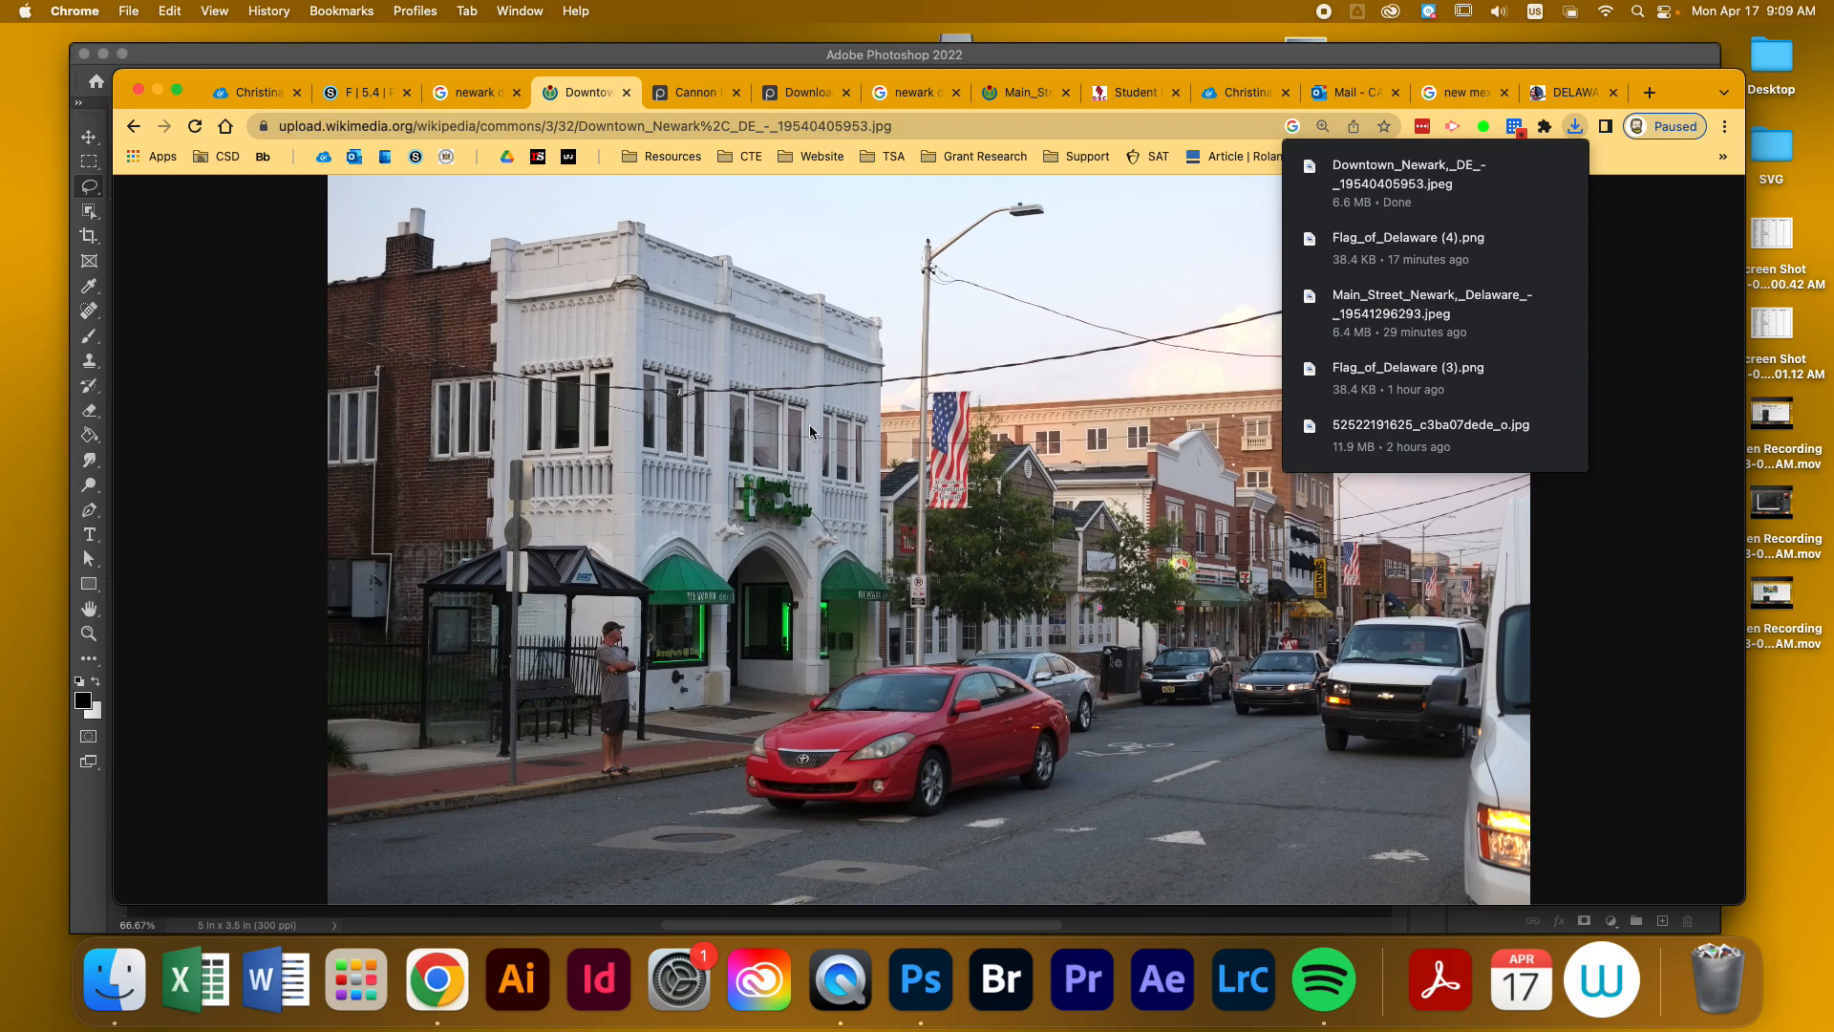
{"action": "left_click", "coordinate": [229, 438]}
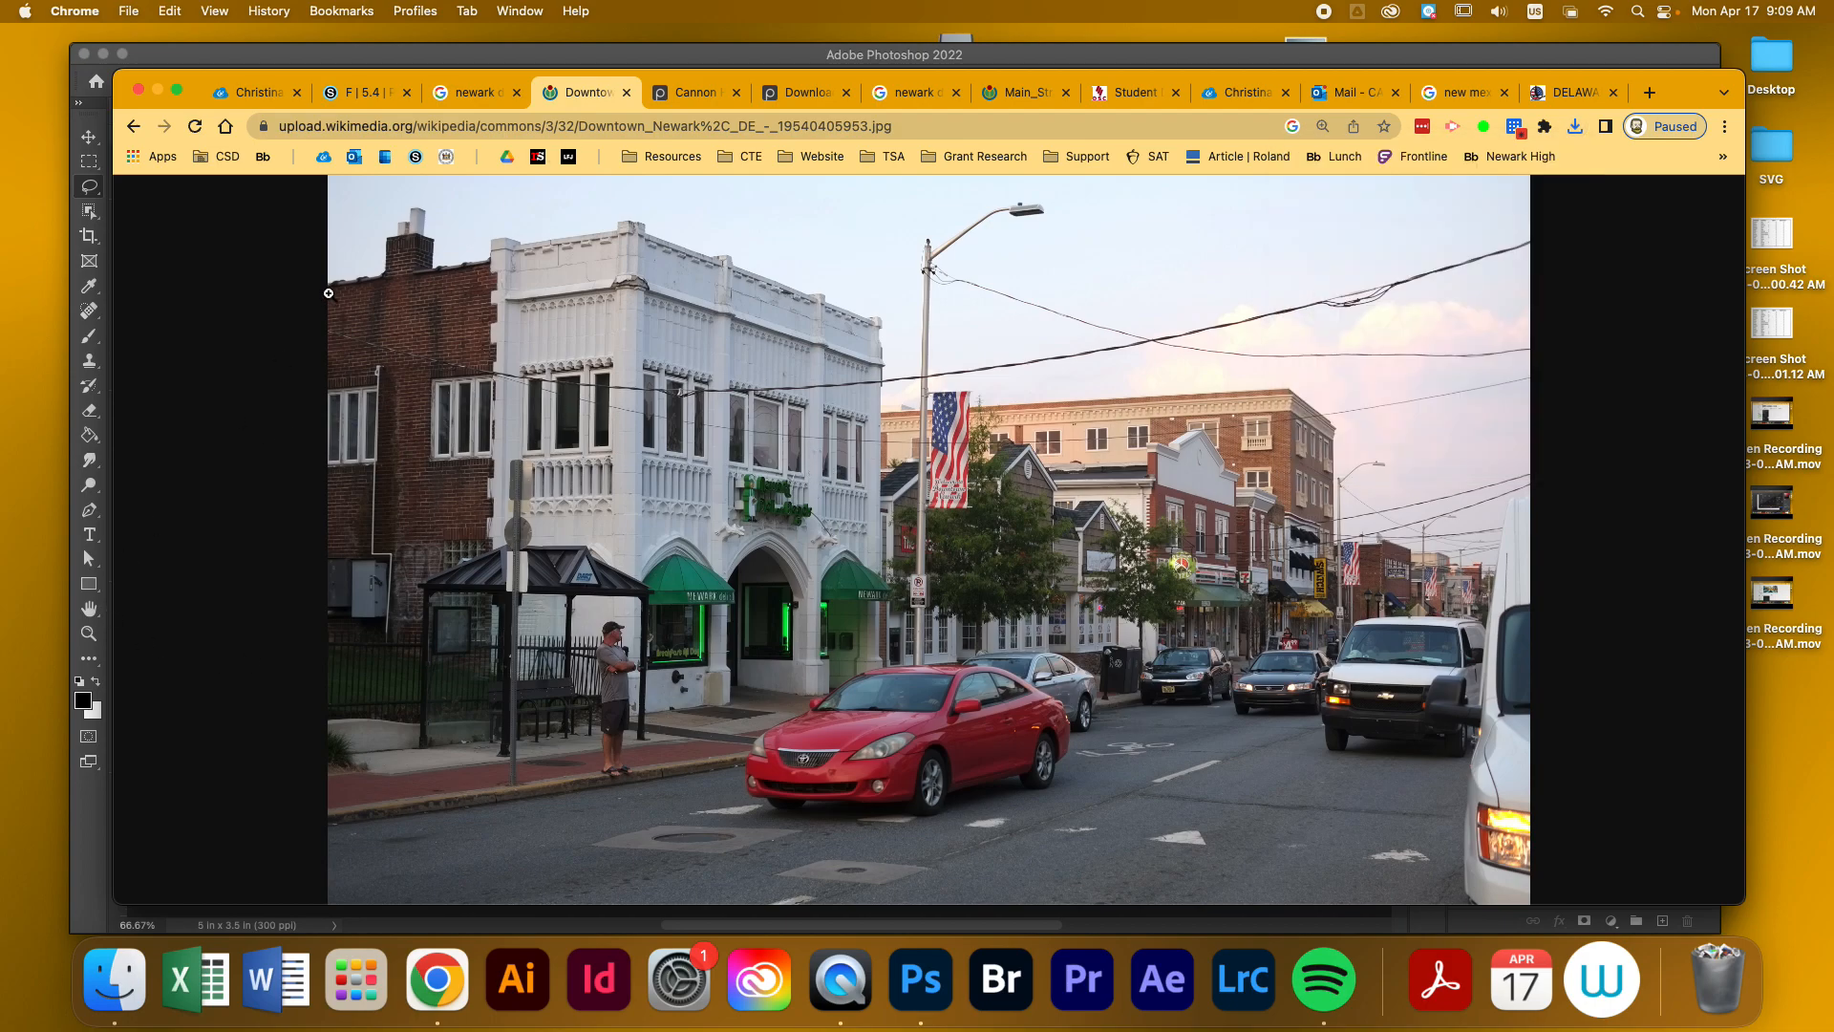
Switch to Photoshop and create a new landscape document, 5 x 3.5 inches at 300 pixels/inch, RGB Color with a white background
{"action": "left_click", "coordinate": [920, 979]}
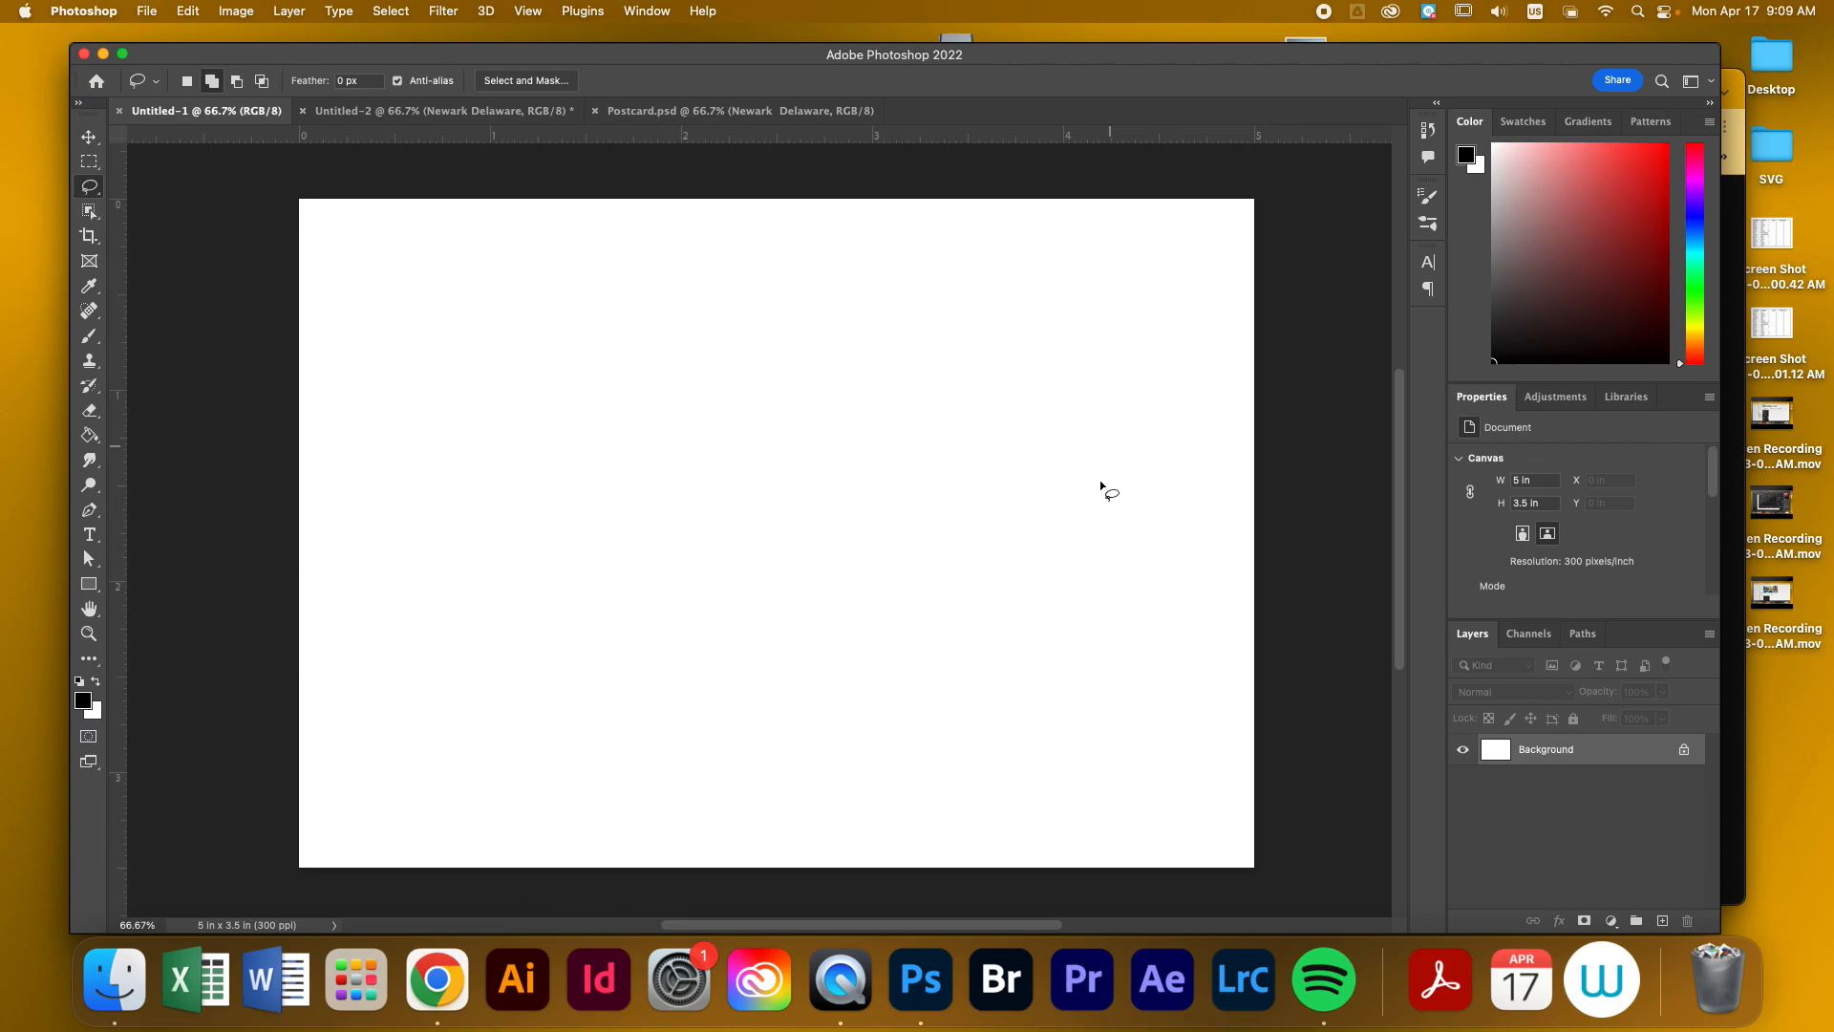
{"action": "left_click", "coordinate": [148, 8]}
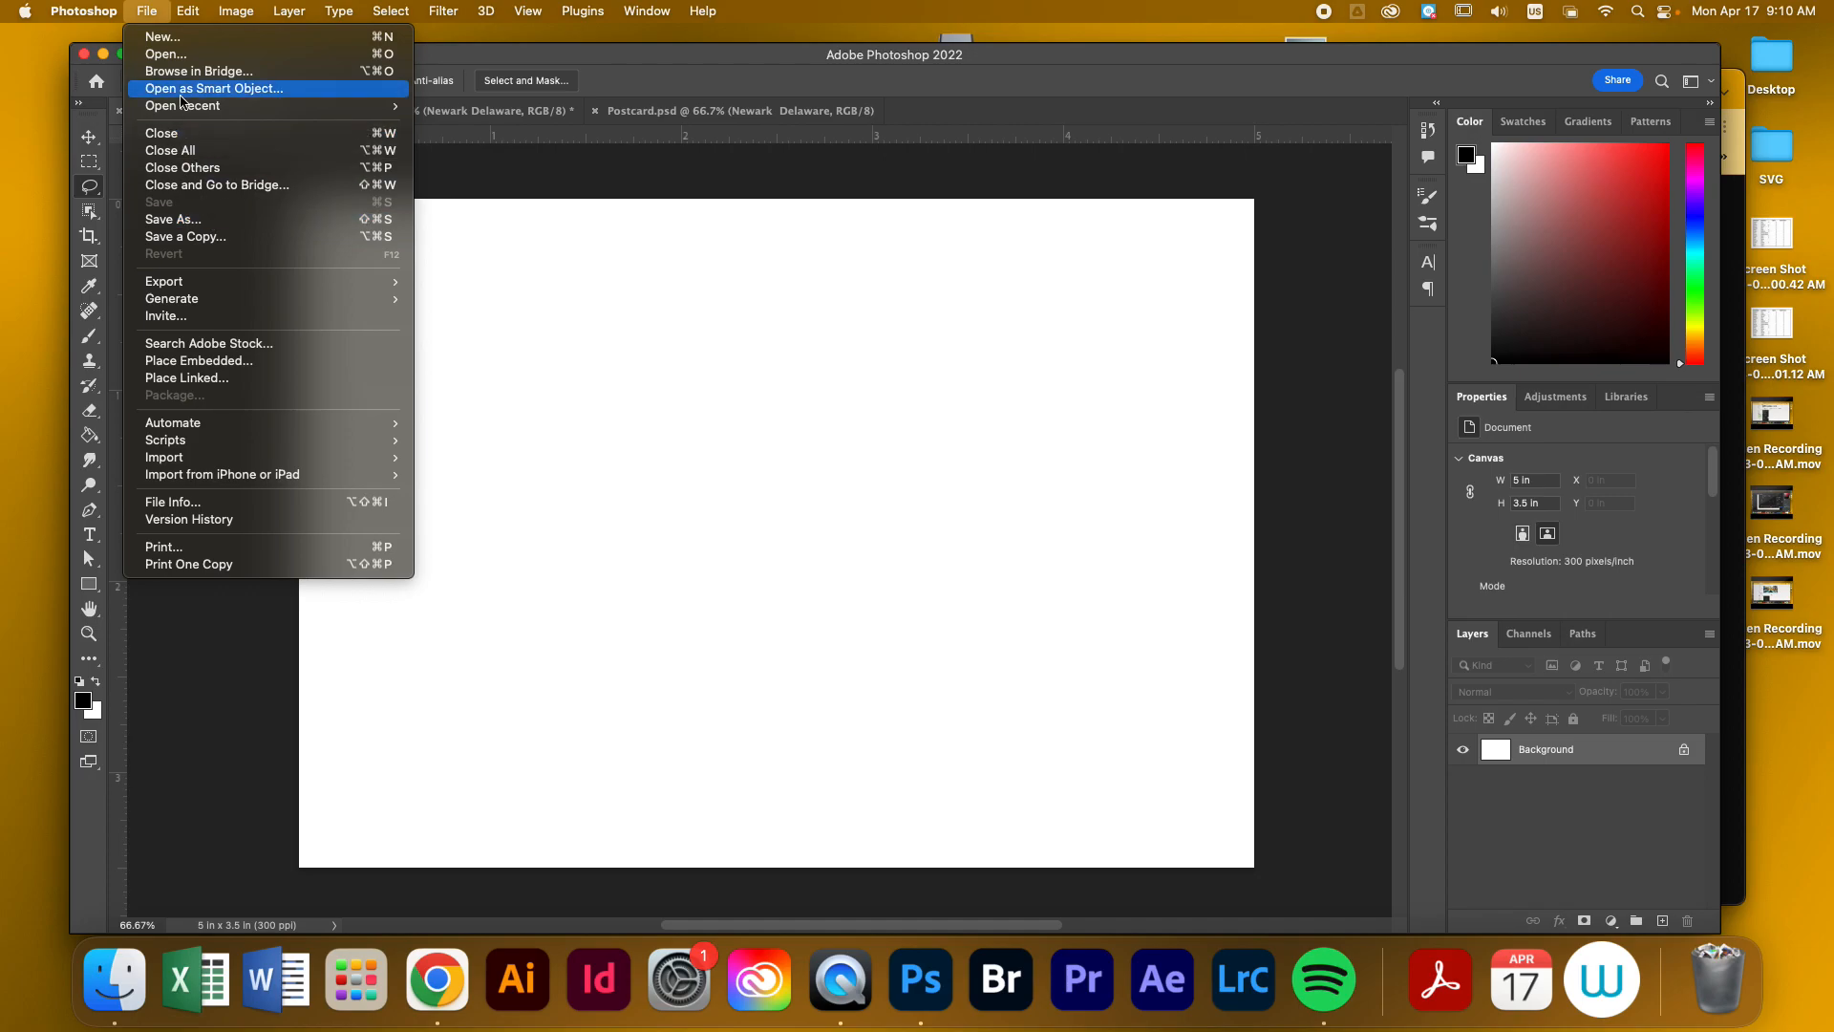
{"action": "left_click", "coordinate": [179, 39]}
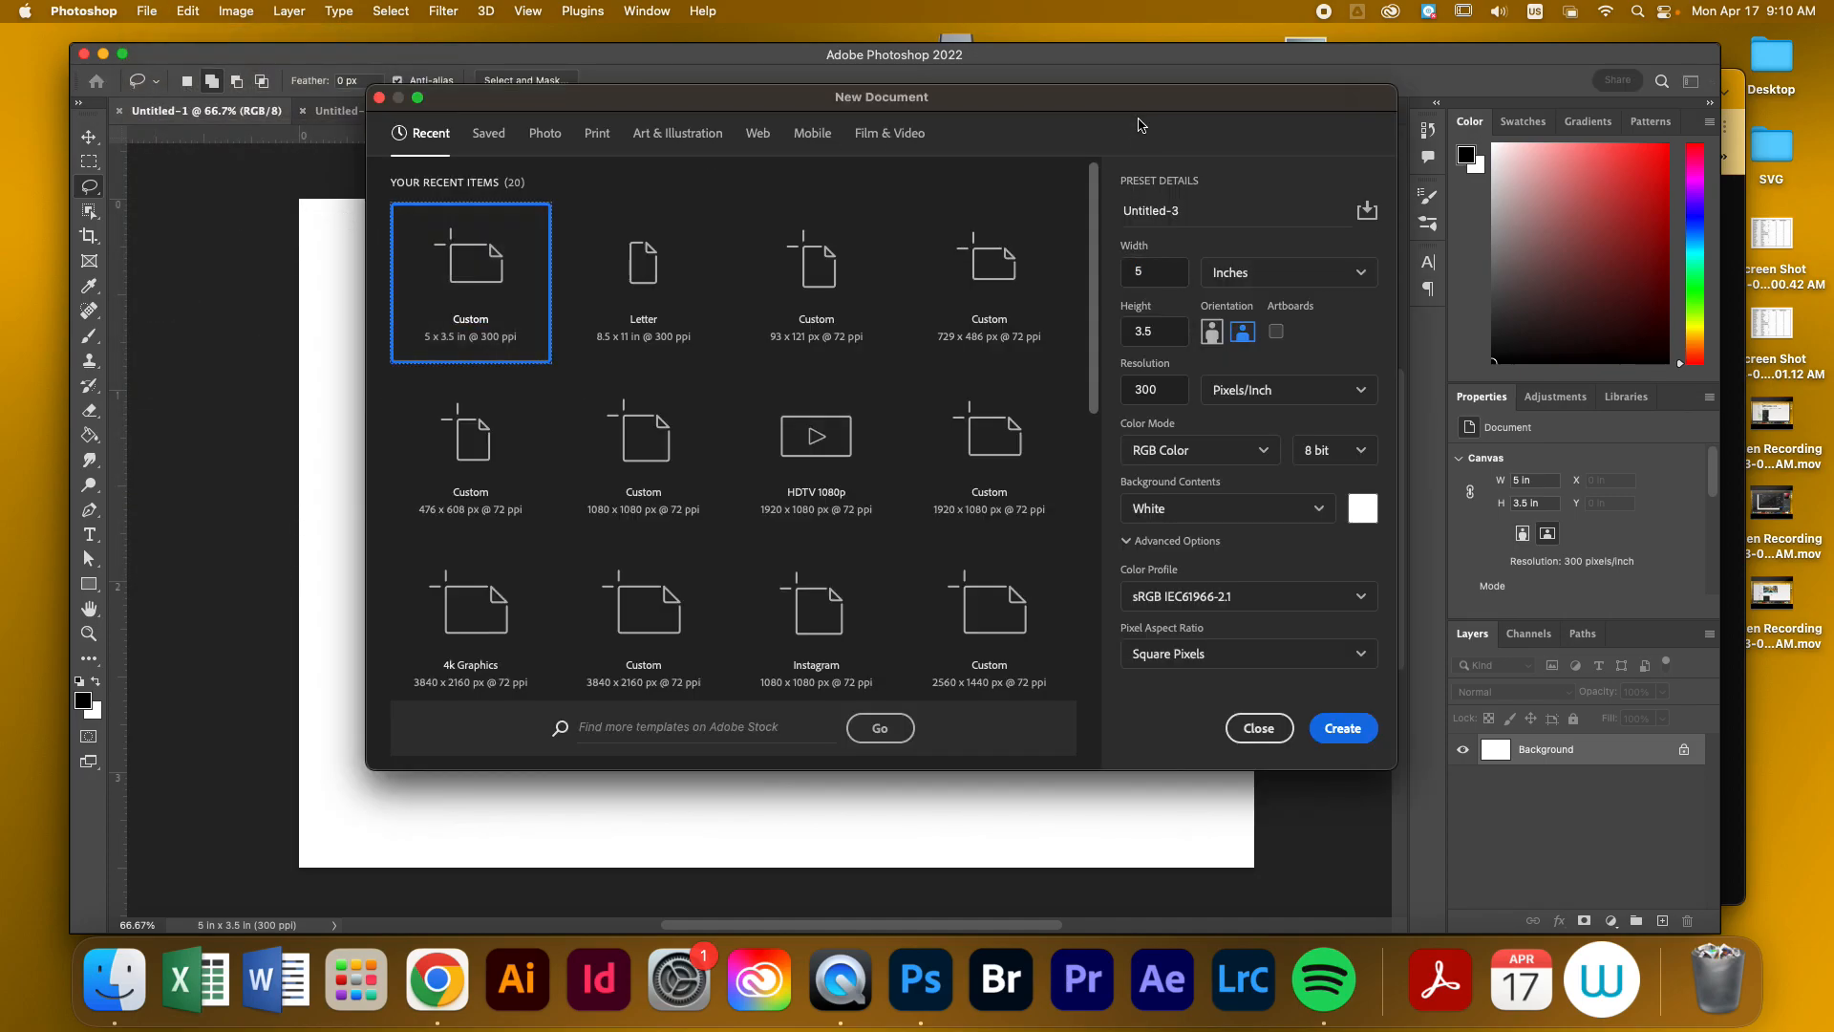
{"action": "left_click", "coordinate": [1152, 274]}
{"action": "left_click", "coordinate": [1270, 274]}
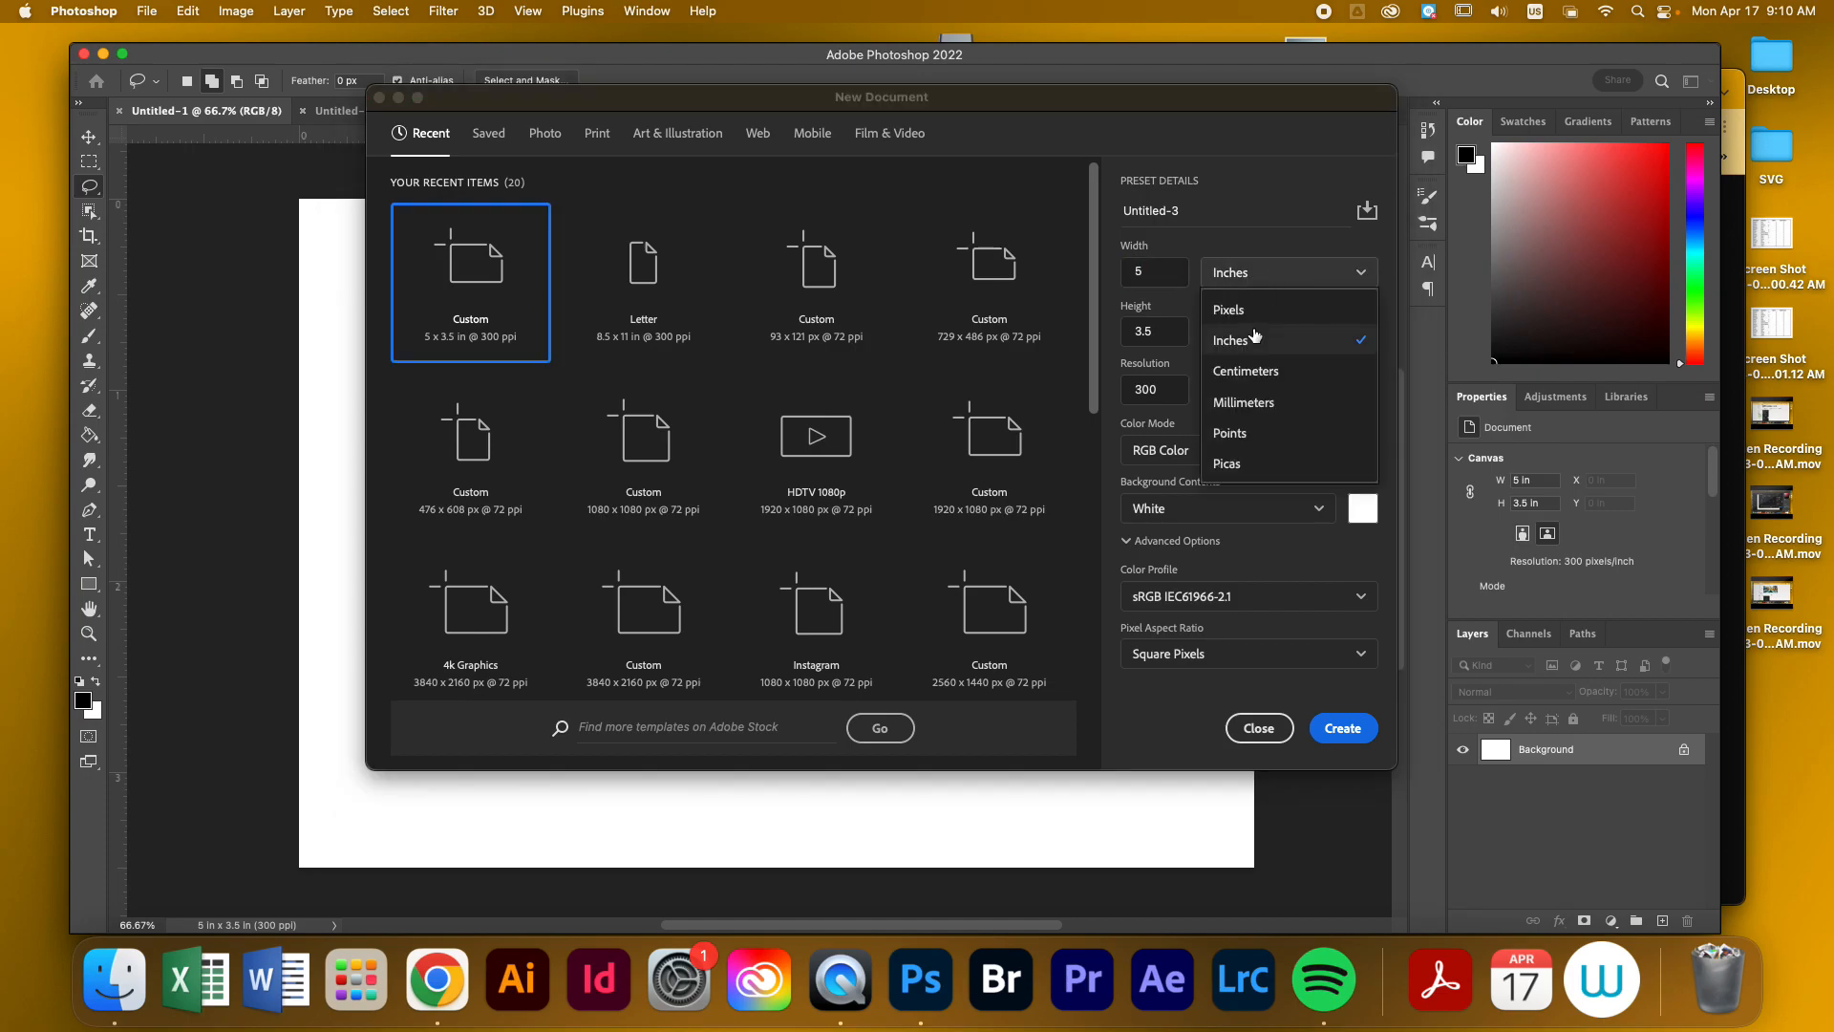
{"action": "left_click", "coordinate": [1254, 337]}
{"action": "left_click", "coordinate": [1156, 272]}
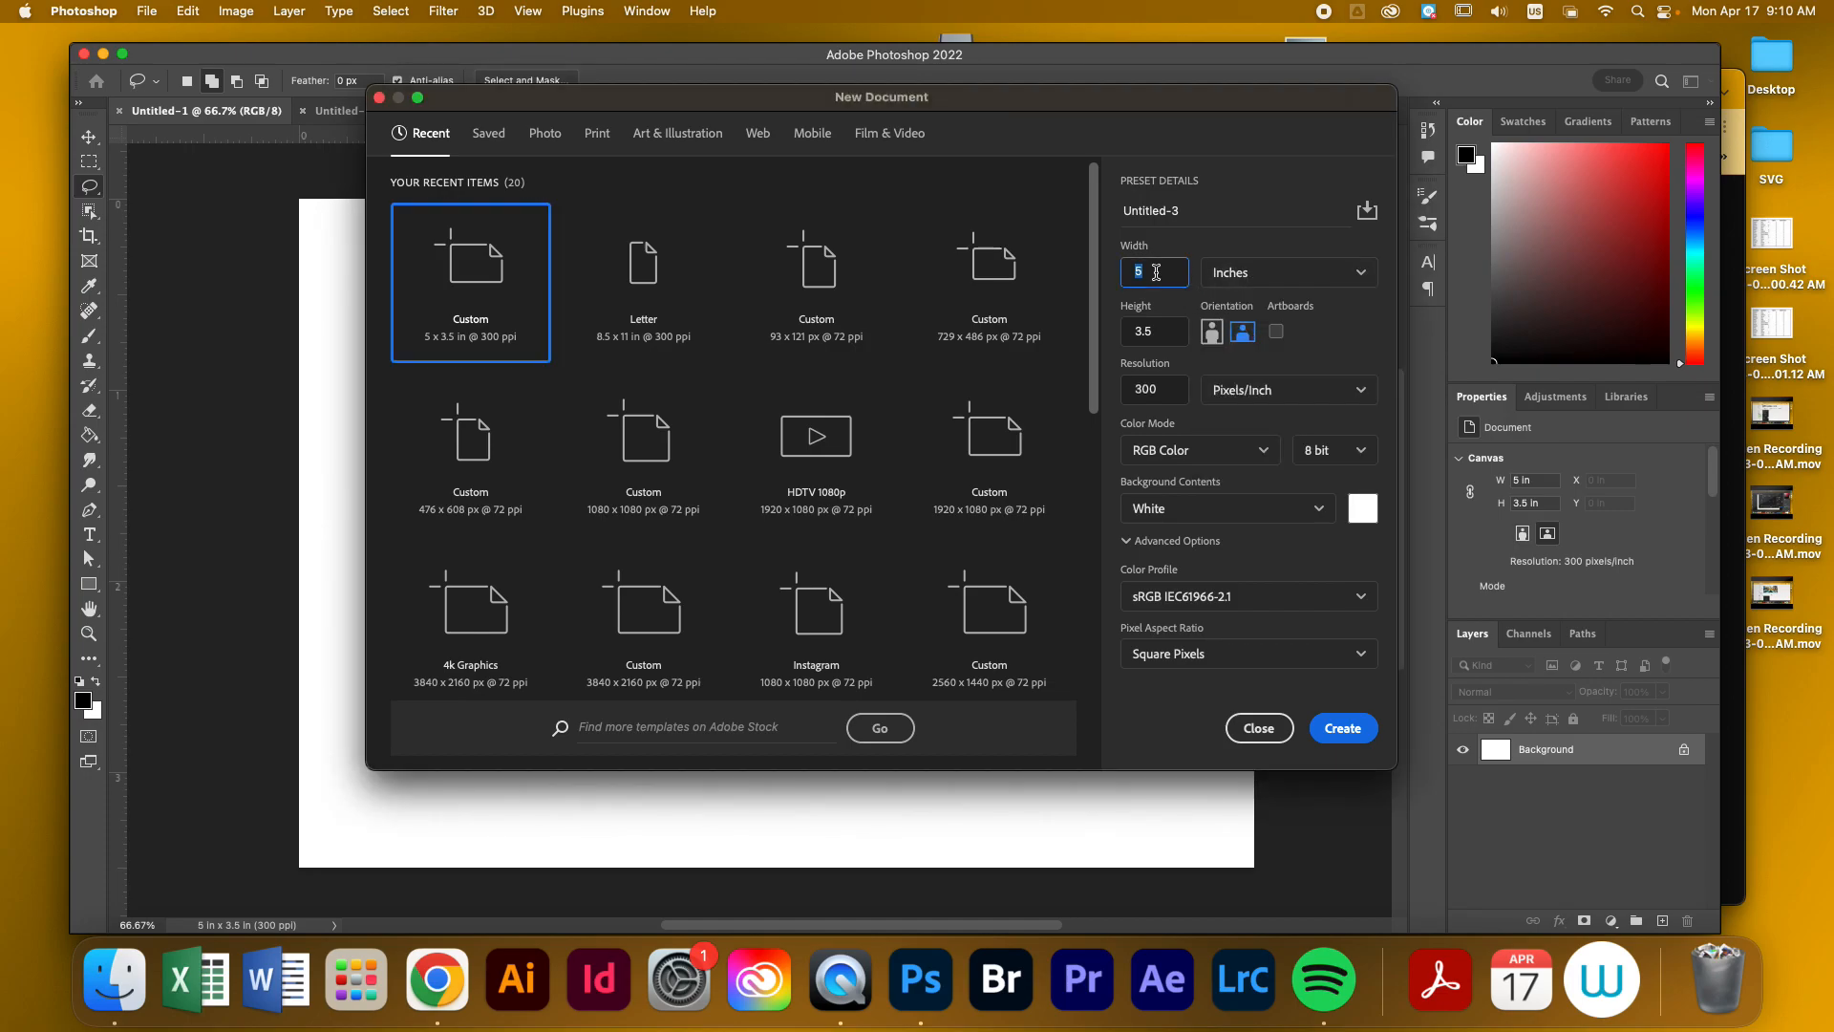
{"action": "left_click", "coordinate": [1170, 331]}
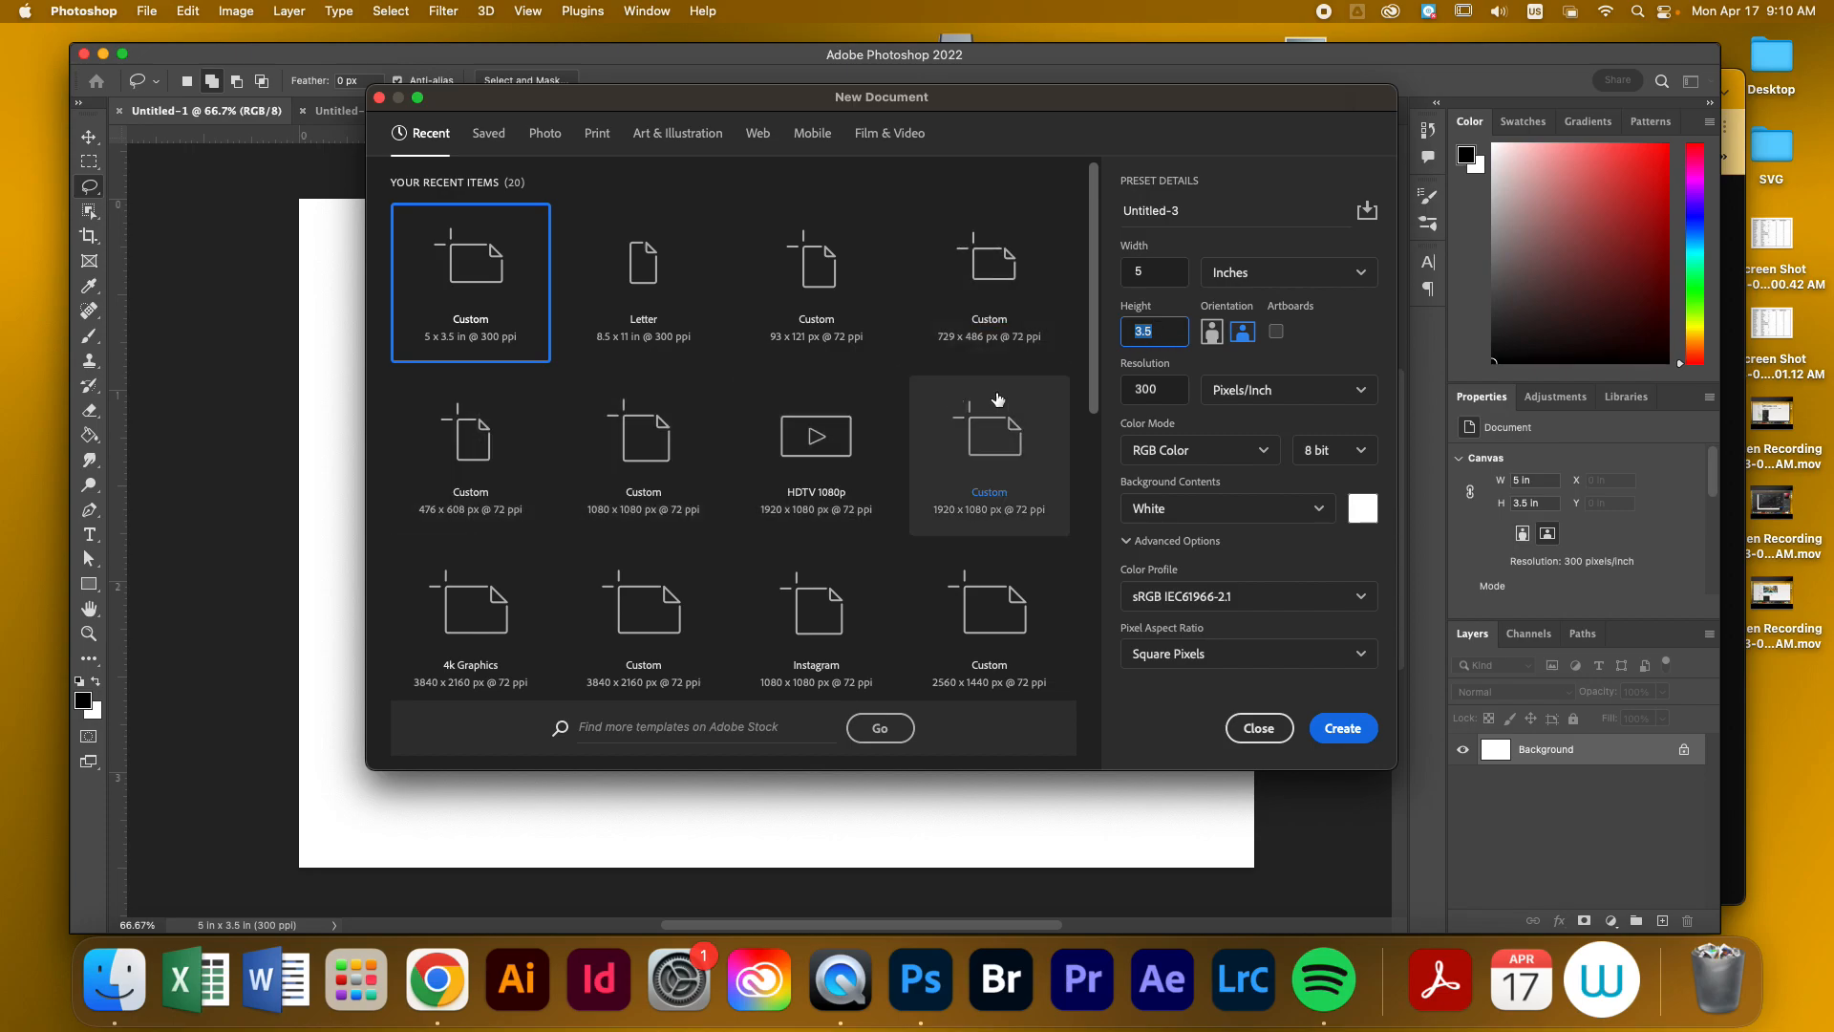
{"action": "left_click", "coordinate": [1128, 389]}
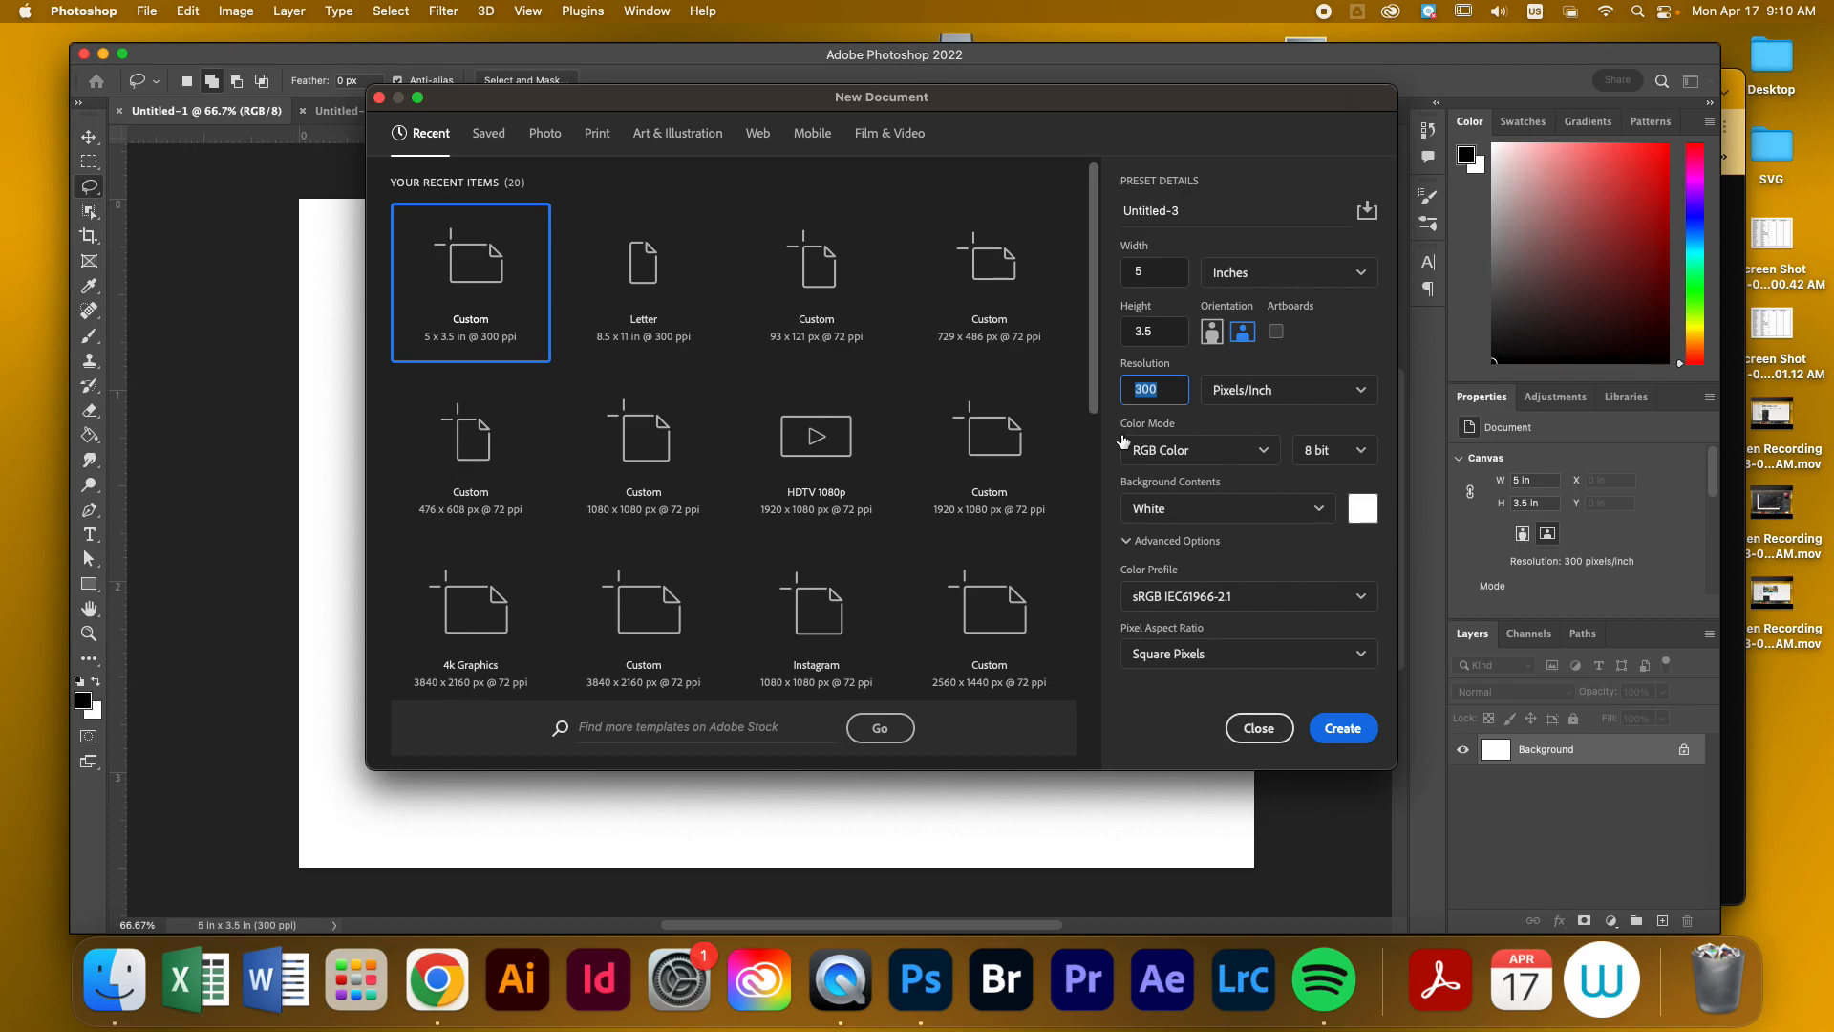
{"action": "left_click", "coordinate": [1355, 734]}
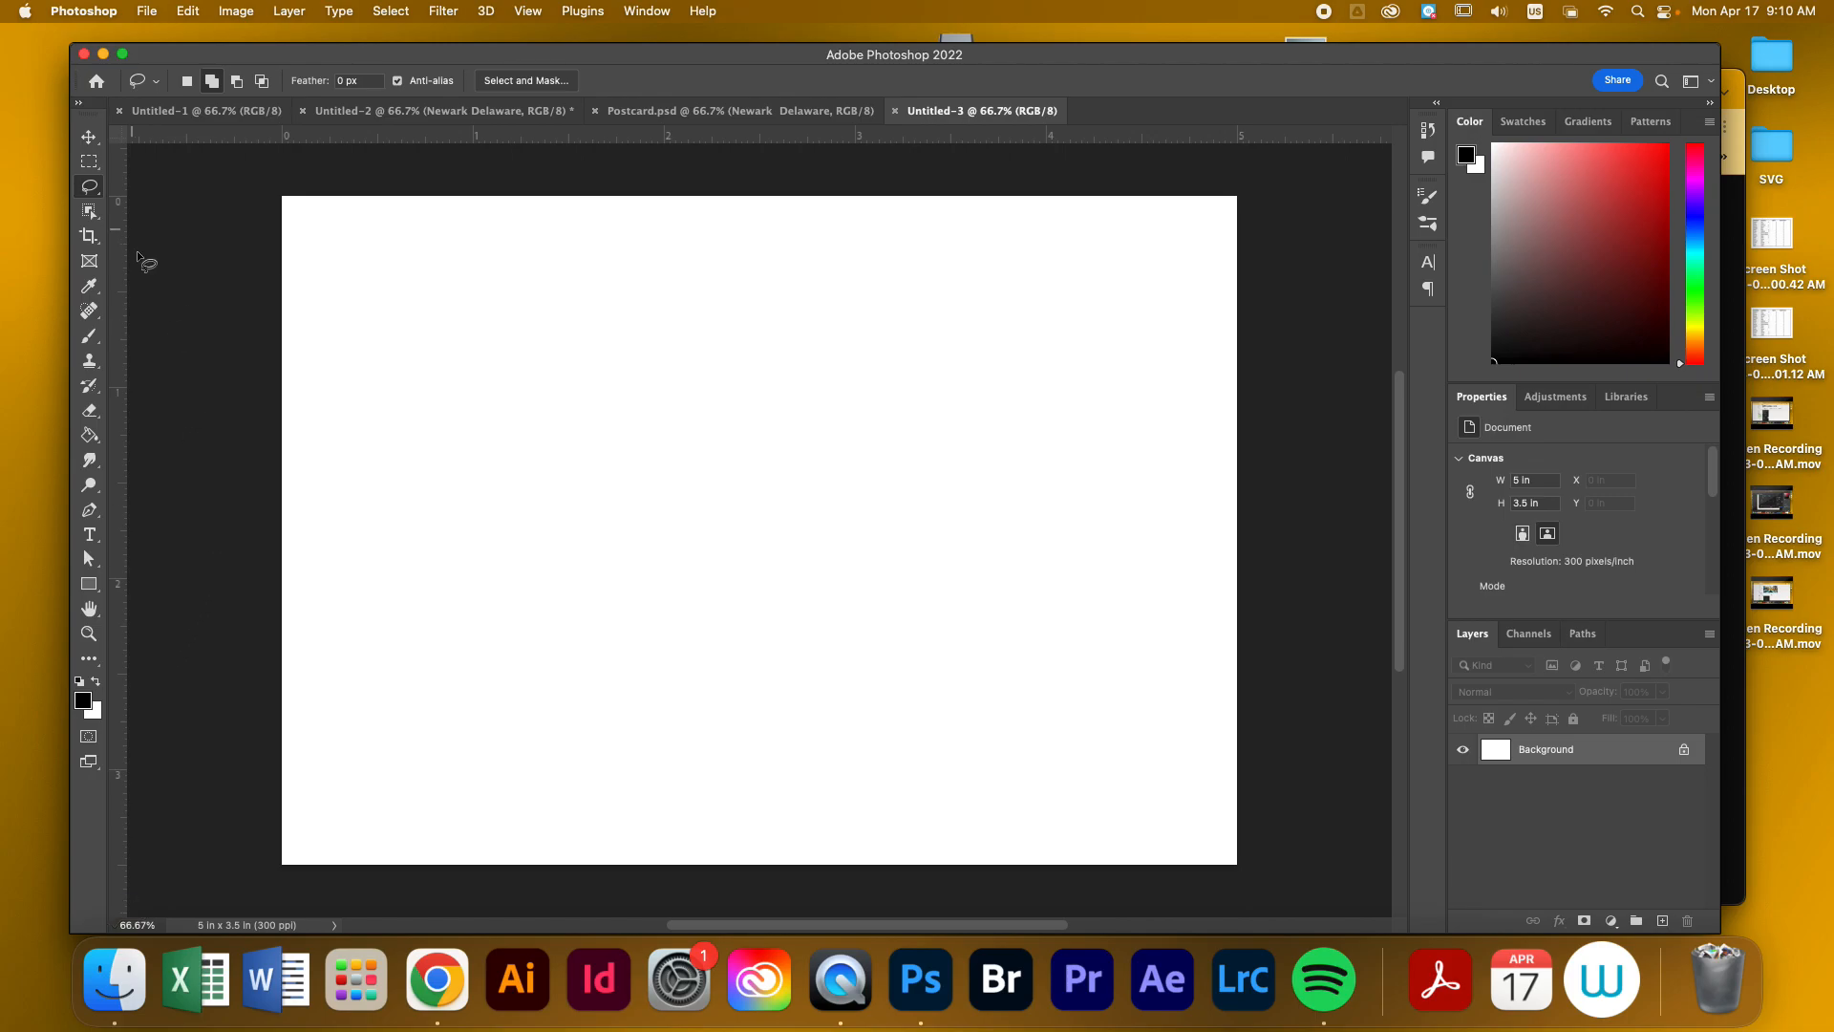
Place the Downtown_Newark JPEG from the 2023-04 Photoshop folder as an embedded image in the new document
{"action": "left_click", "coordinate": [148, 10]}
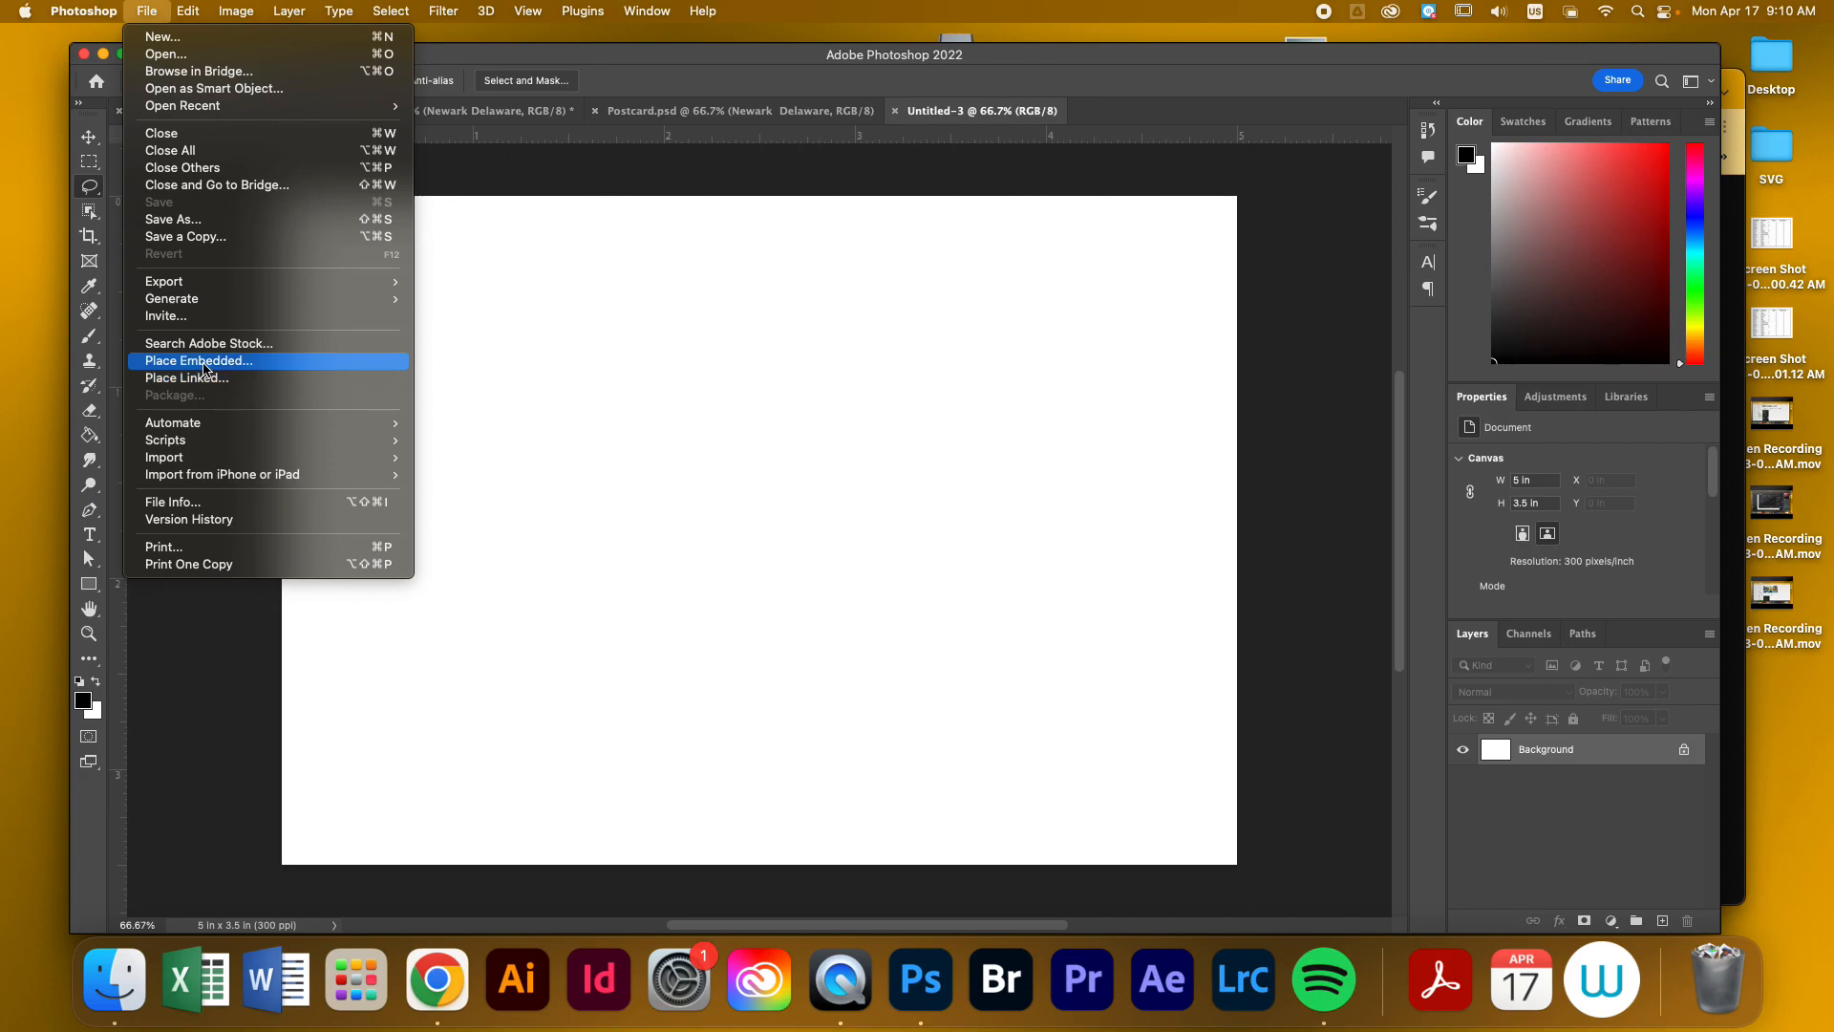
{"action": "left_click", "coordinate": [204, 361]}
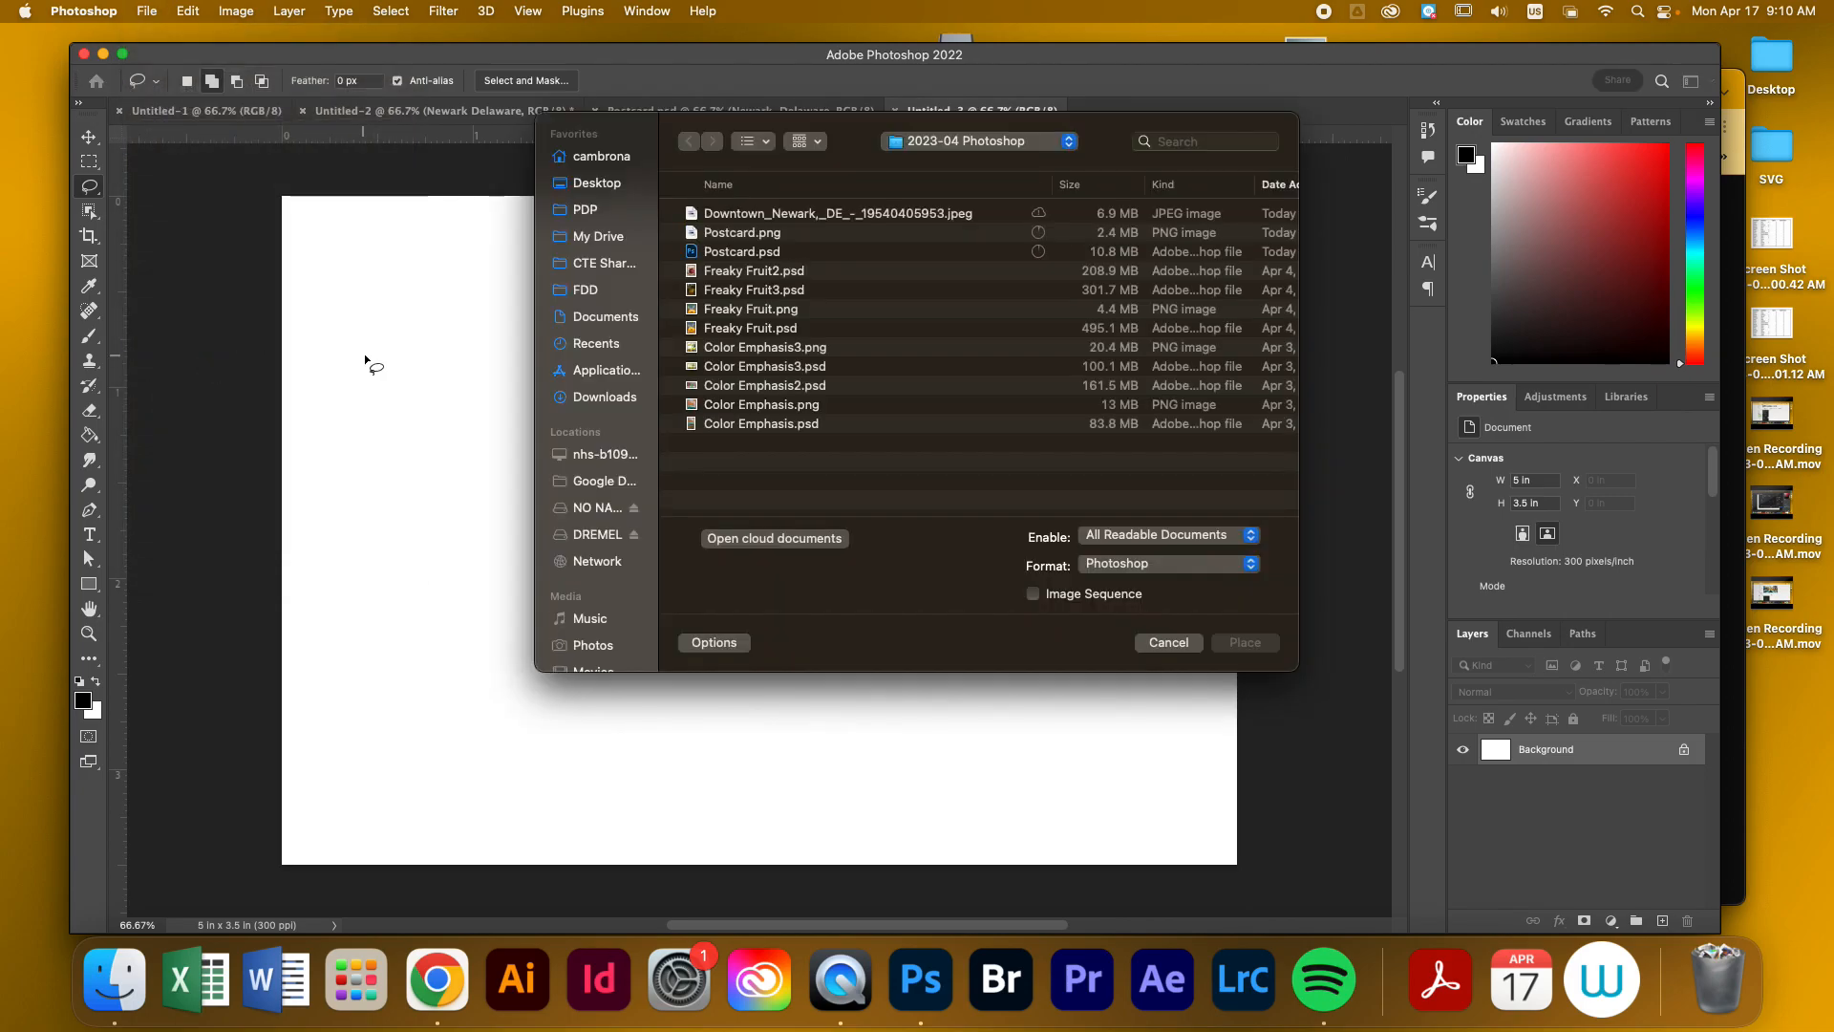
{"action": "left_click", "coordinate": [819, 214]}
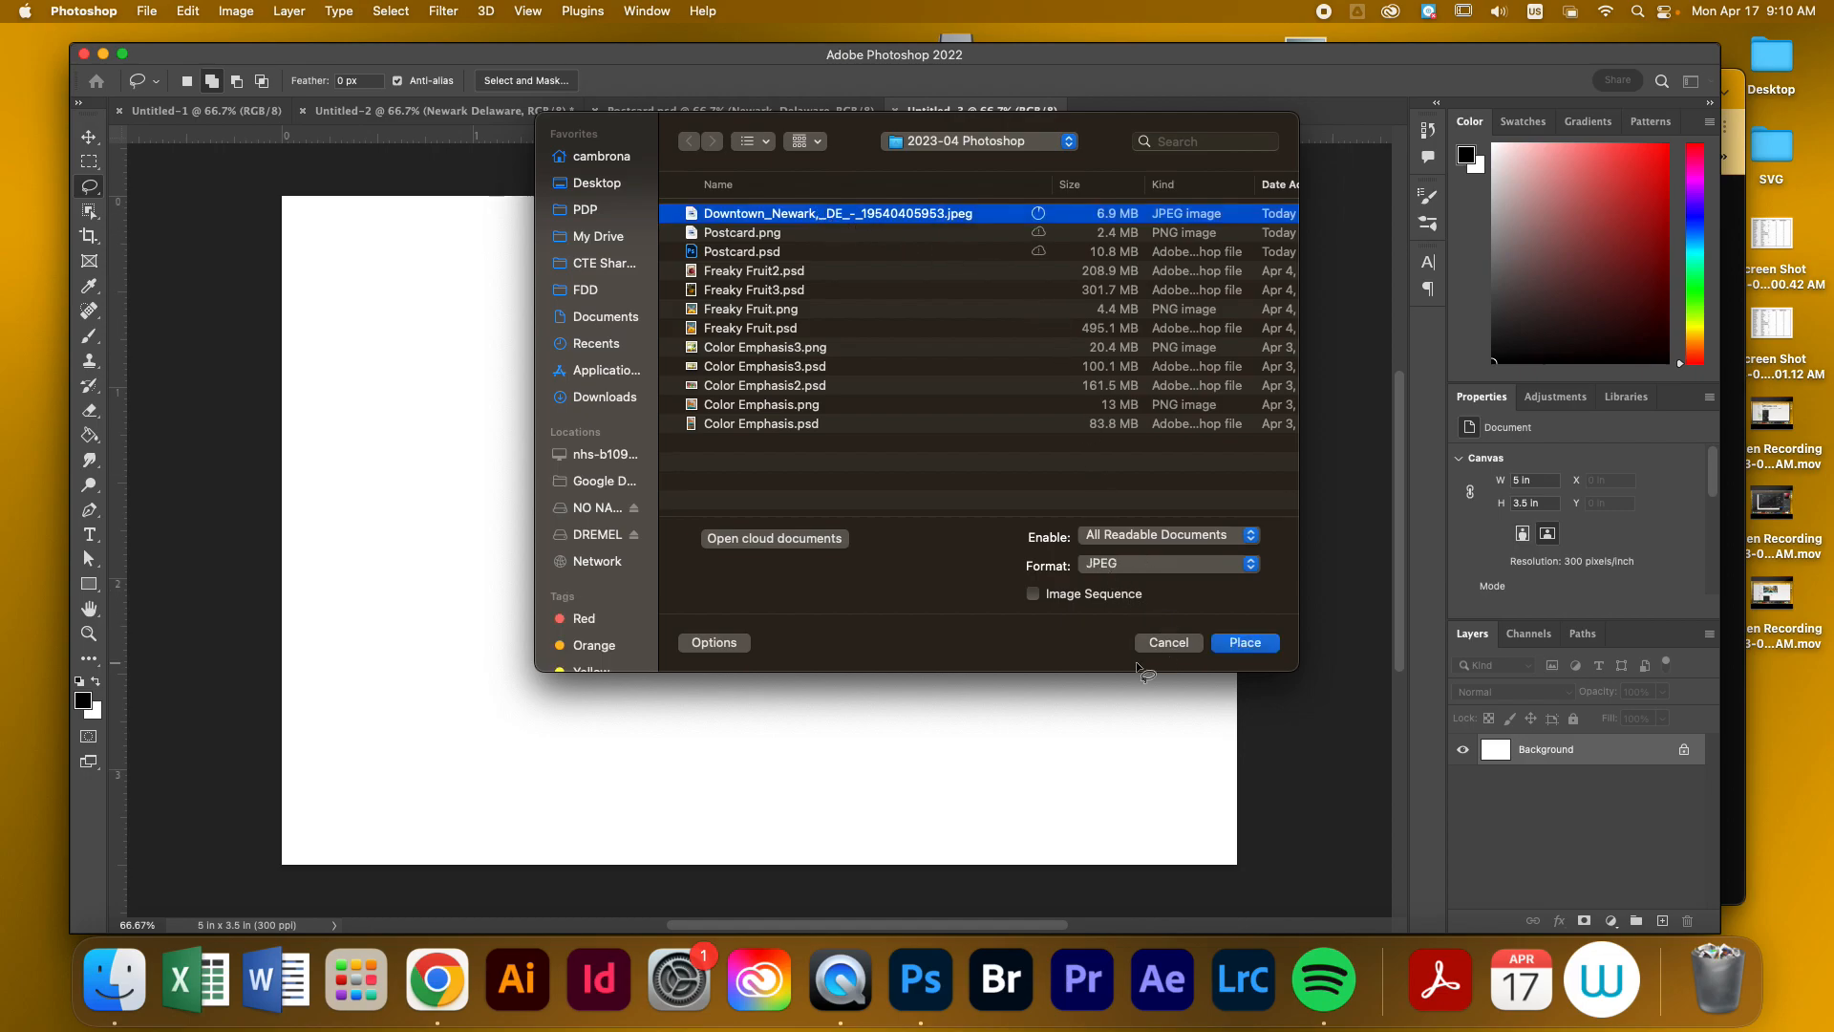
{"action": "left_click", "coordinate": [1245, 643]}
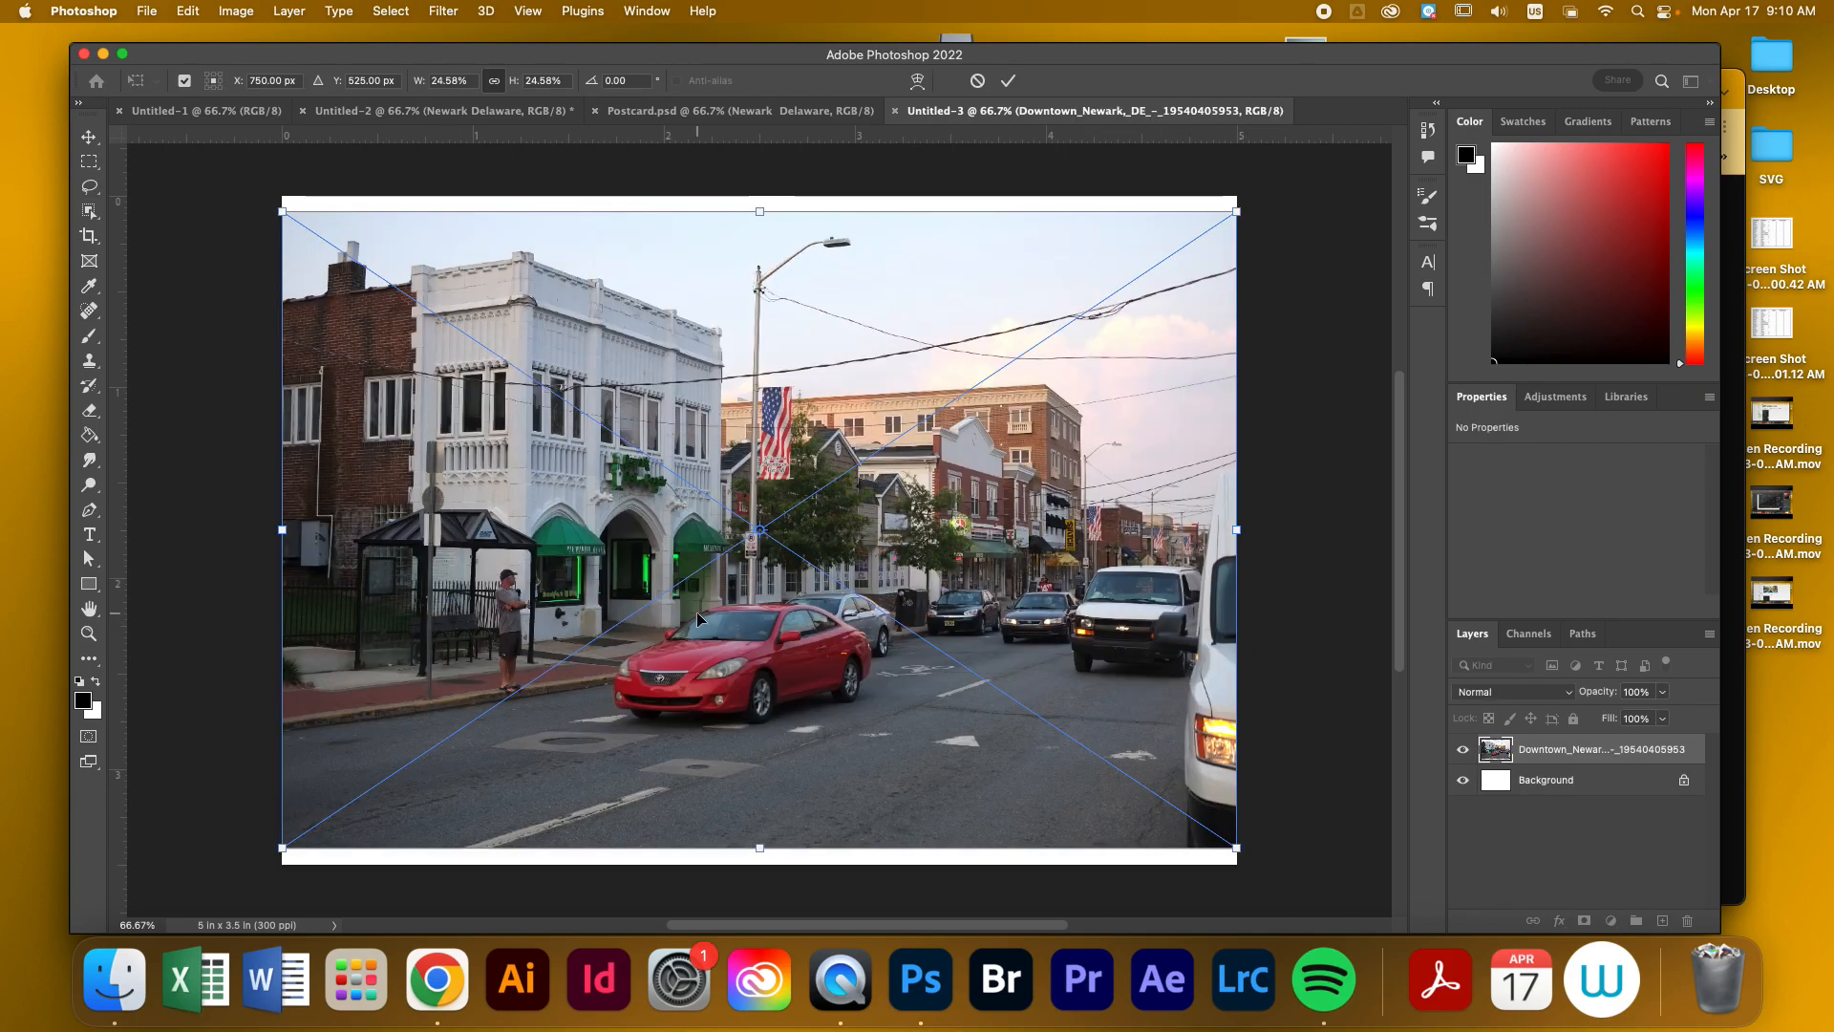
Enlarge the placed street photo to about 29.17% so it covers the whole canvas, centre it, and commit the transform
{"action": "left_click_drag", "start_coordinate": [287, 214], "coordinate": [240, 184]}
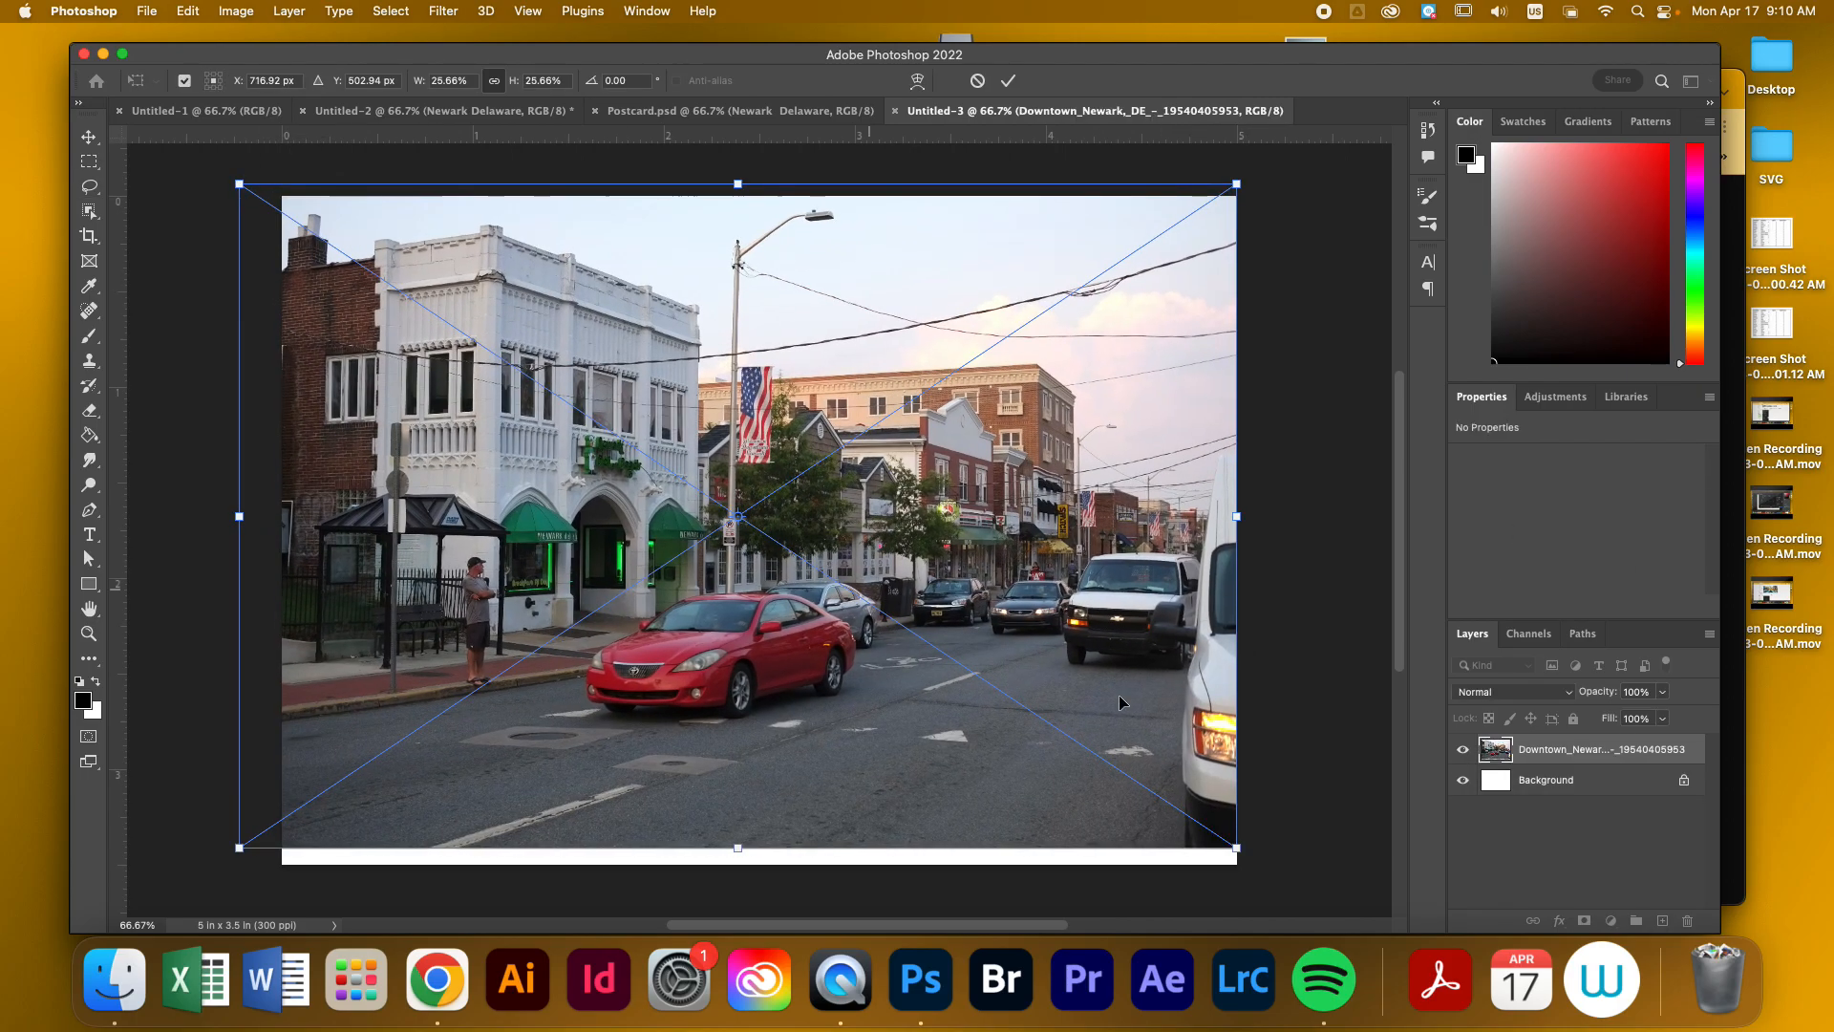
{"action": "left_click_drag", "start_coordinate": [1239, 838], "coordinate": [1290, 876]}
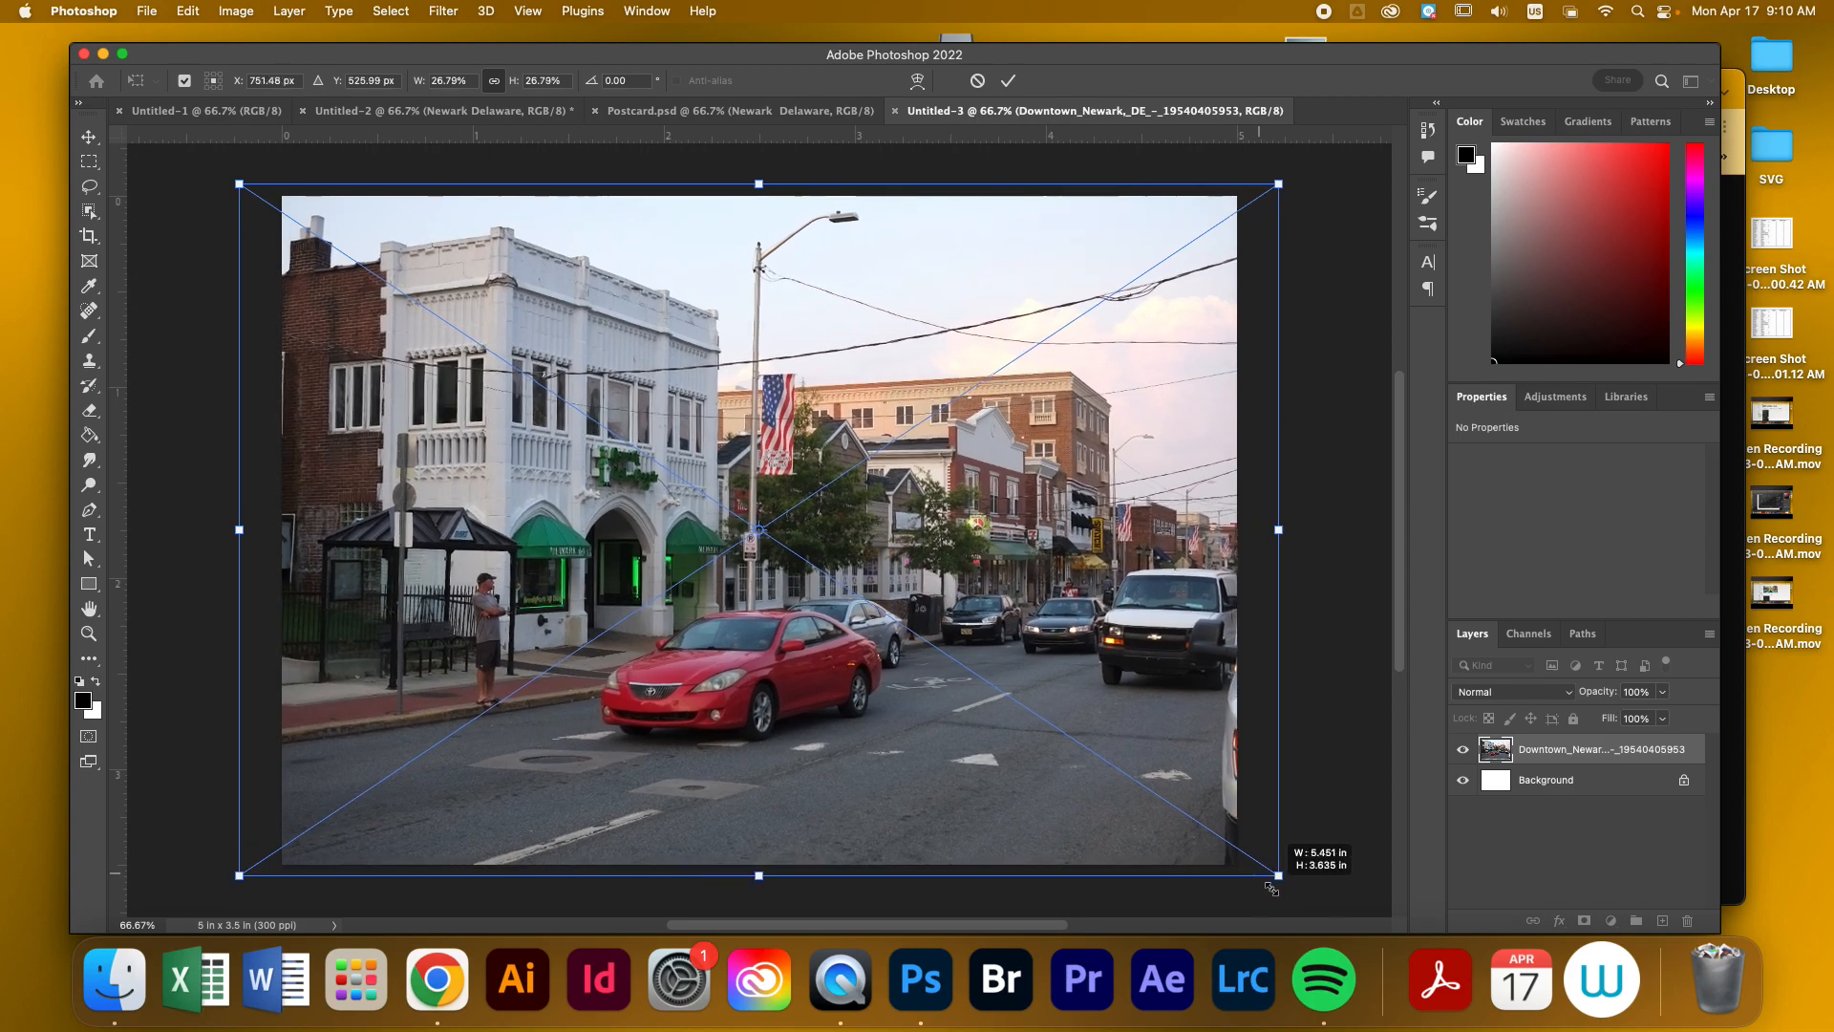
{"action": "left_click_drag", "start_coordinate": [860, 675], "coordinate": [827, 671]}
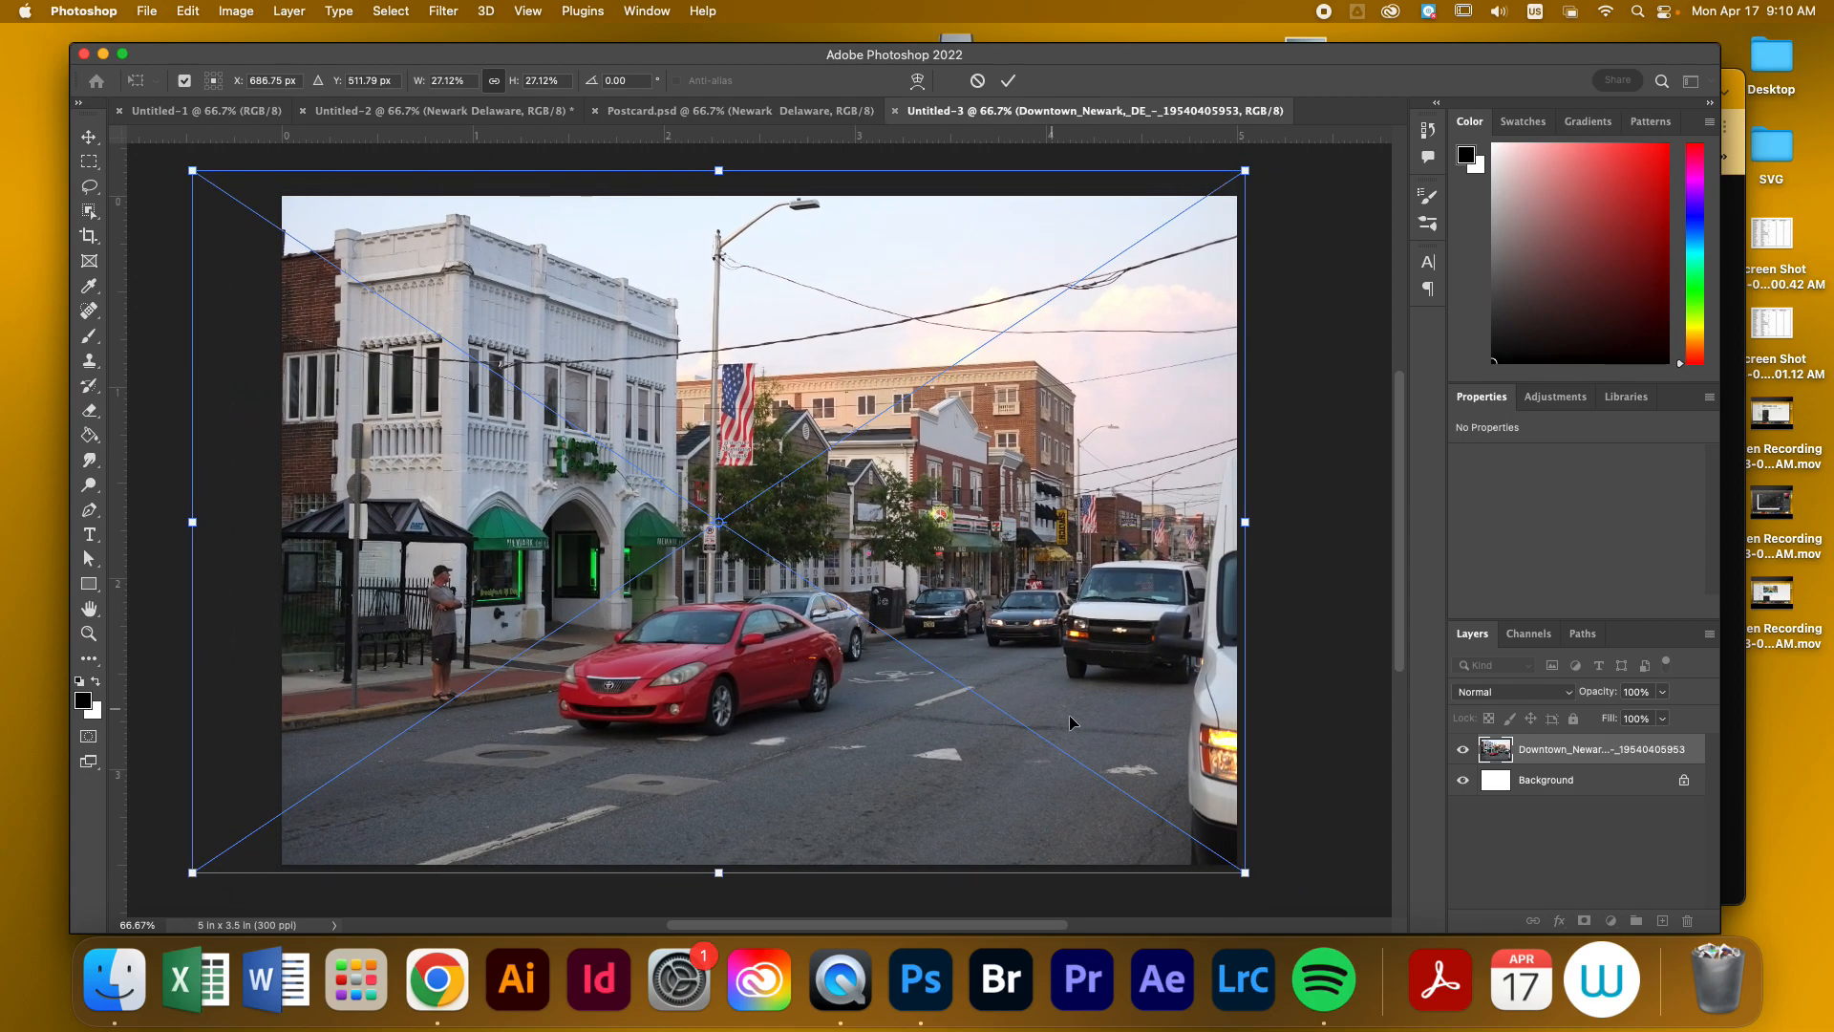
{"action": "left_click_drag", "start_coordinate": [1245, 872], "coordinate": [1324, 919]}
{"action": "left_click_drag", "start_coordinate": [1109, 824], "coordinate": [1106, 797]}
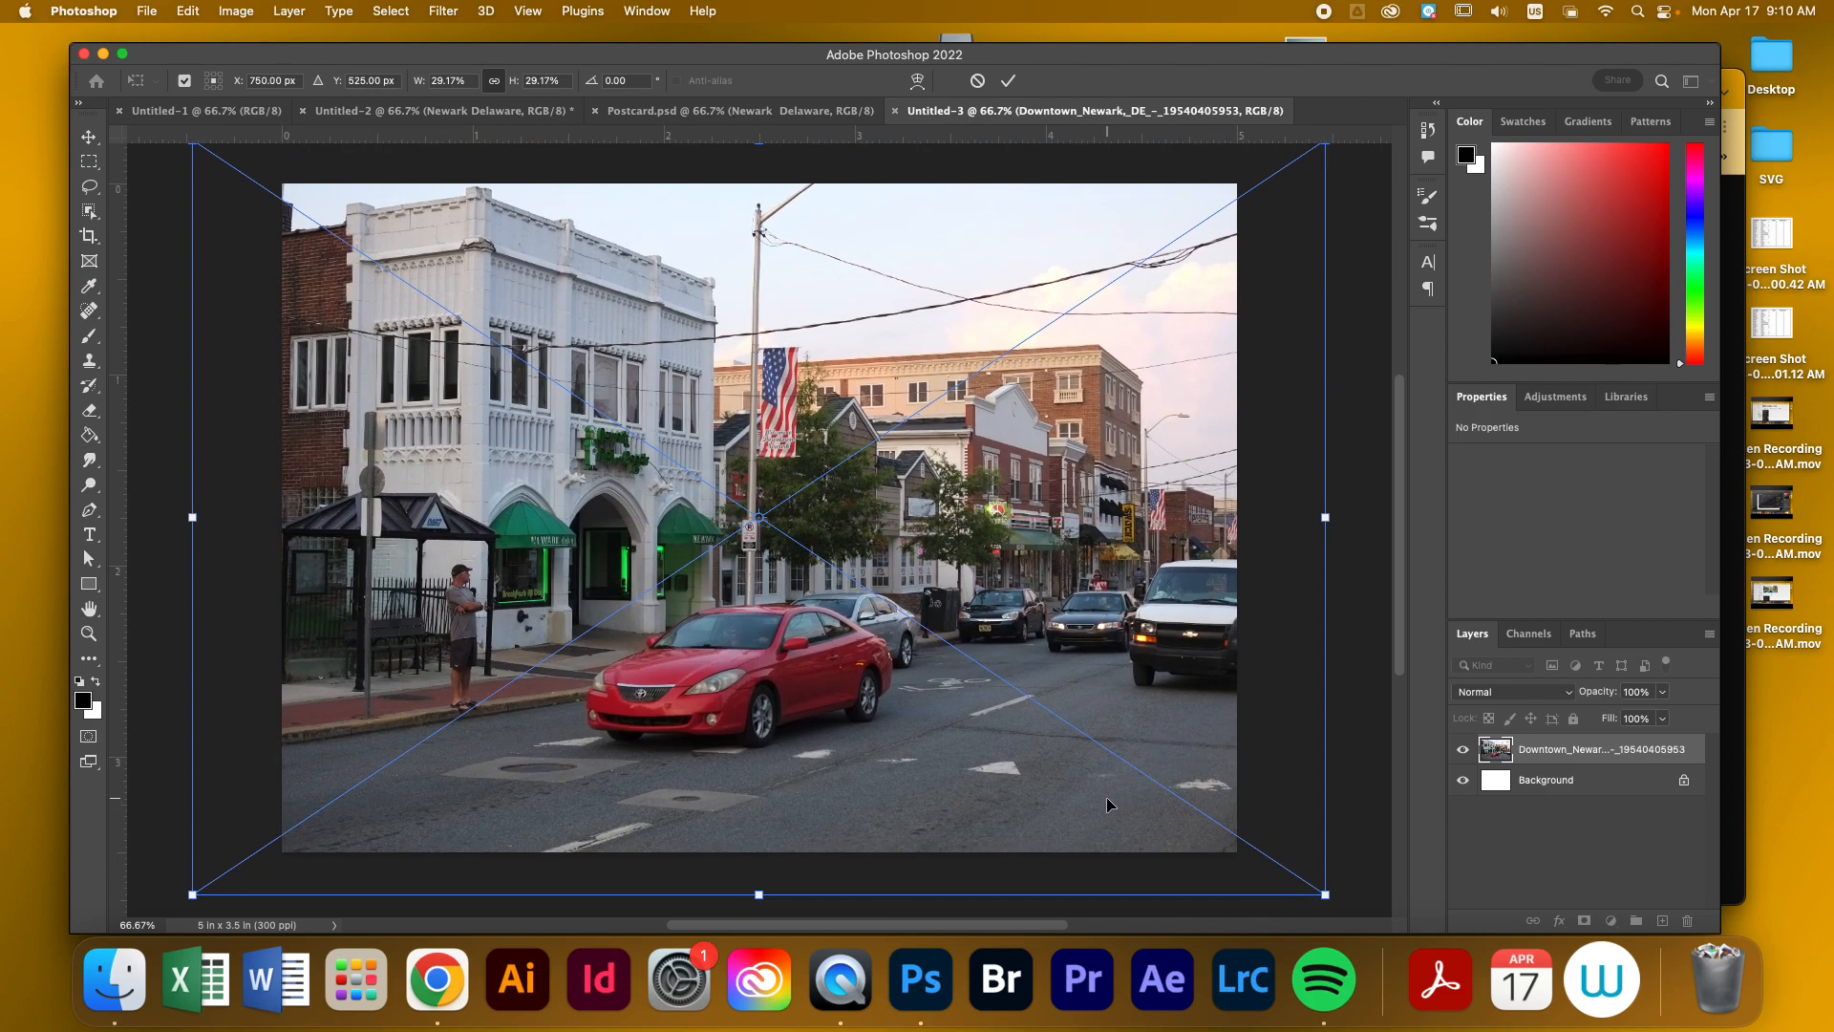
{"action": "key", "text": "Return"}
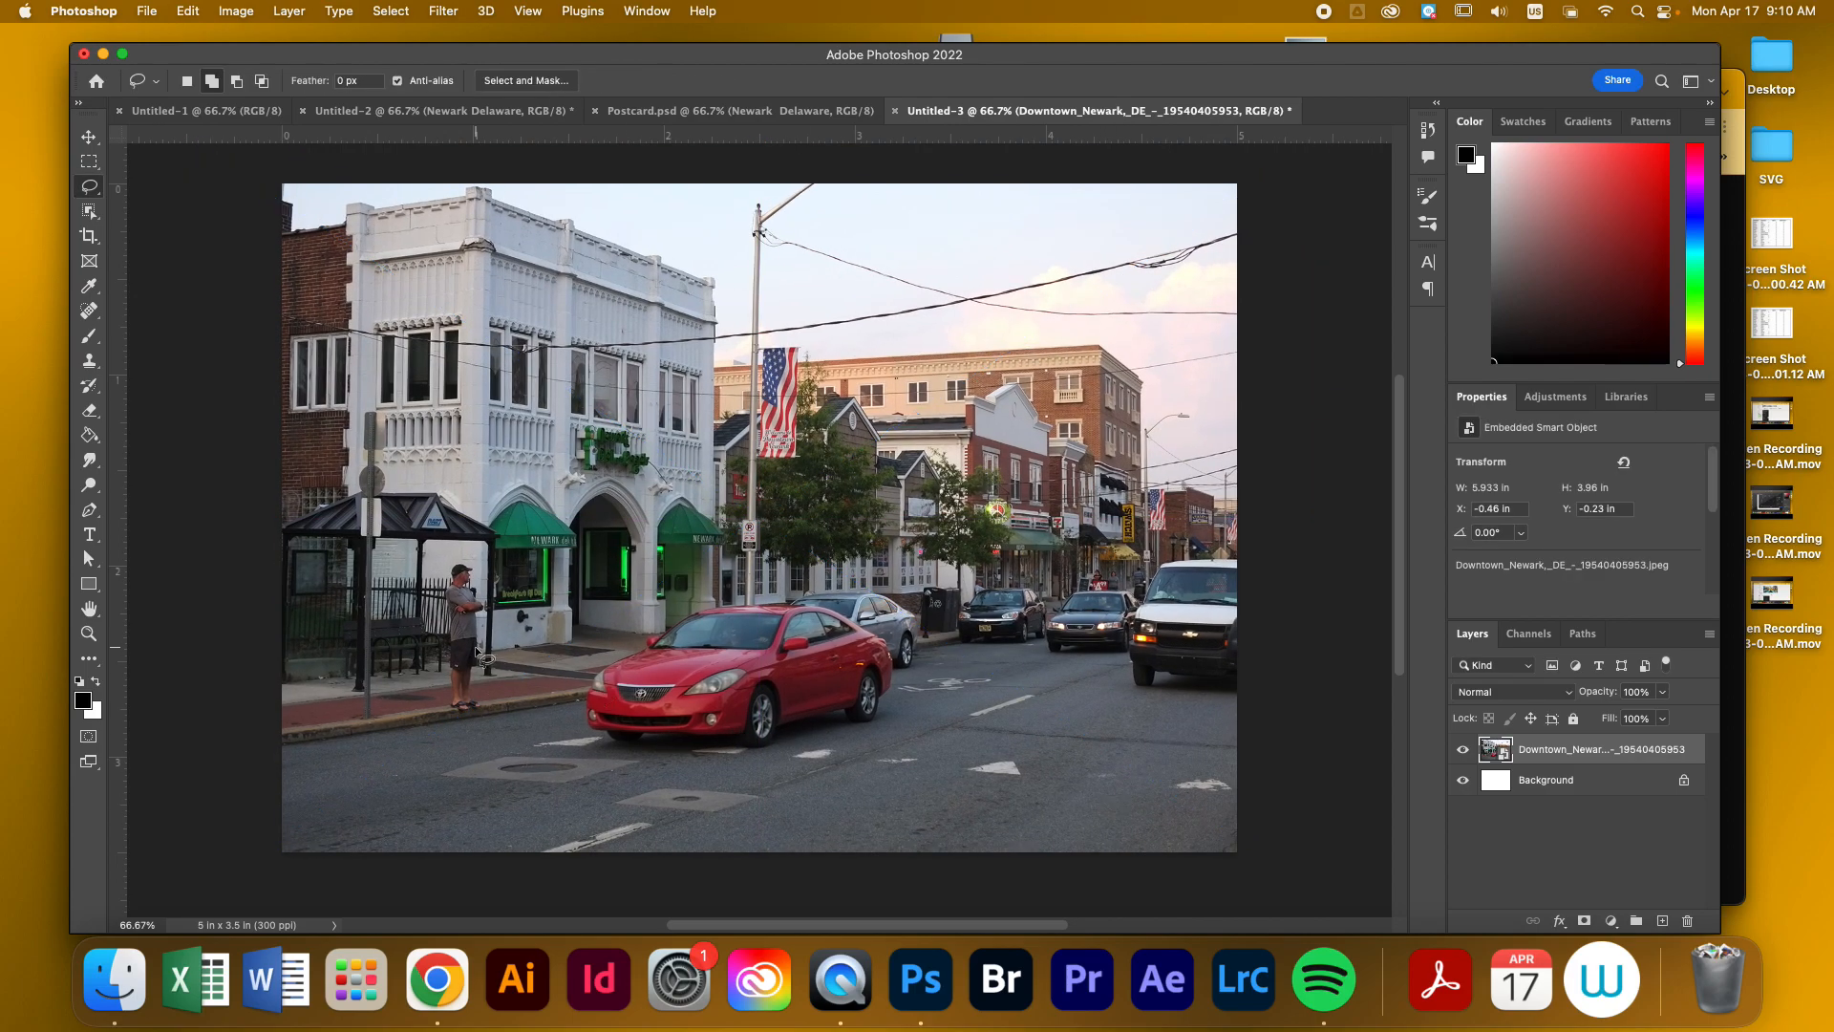
Choose the Spot Healing Brush and rasterize the street photo's smart object so it can be retouched
{"action": "scroll", "coordinate": [475, 646], "scroll_direction": "up", "scroll_amount": 2}
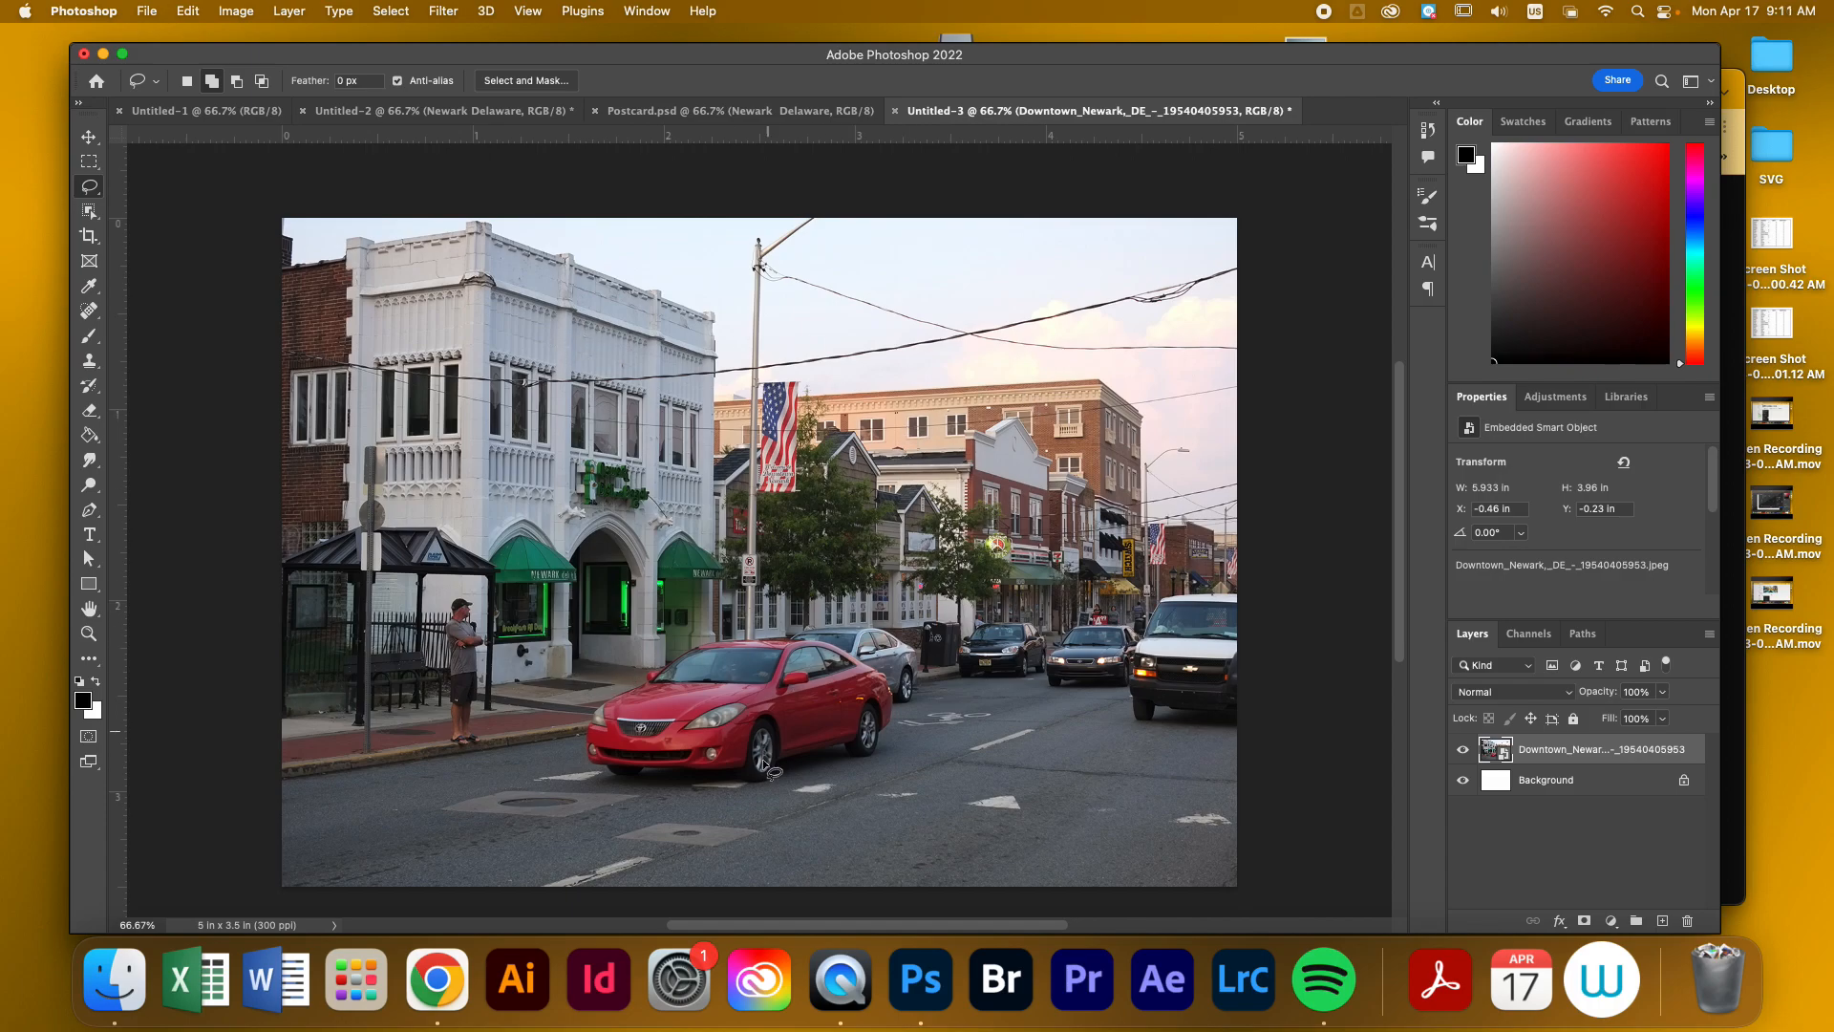
{"action": "scroll", "coordinate": [1159, 850], "scroll_direction": "down", "scroll_amount": 10}
{"action": "scroll", "coordinate": [1159, 851], "scroll_direction": "up", "scroll_amount": 1}
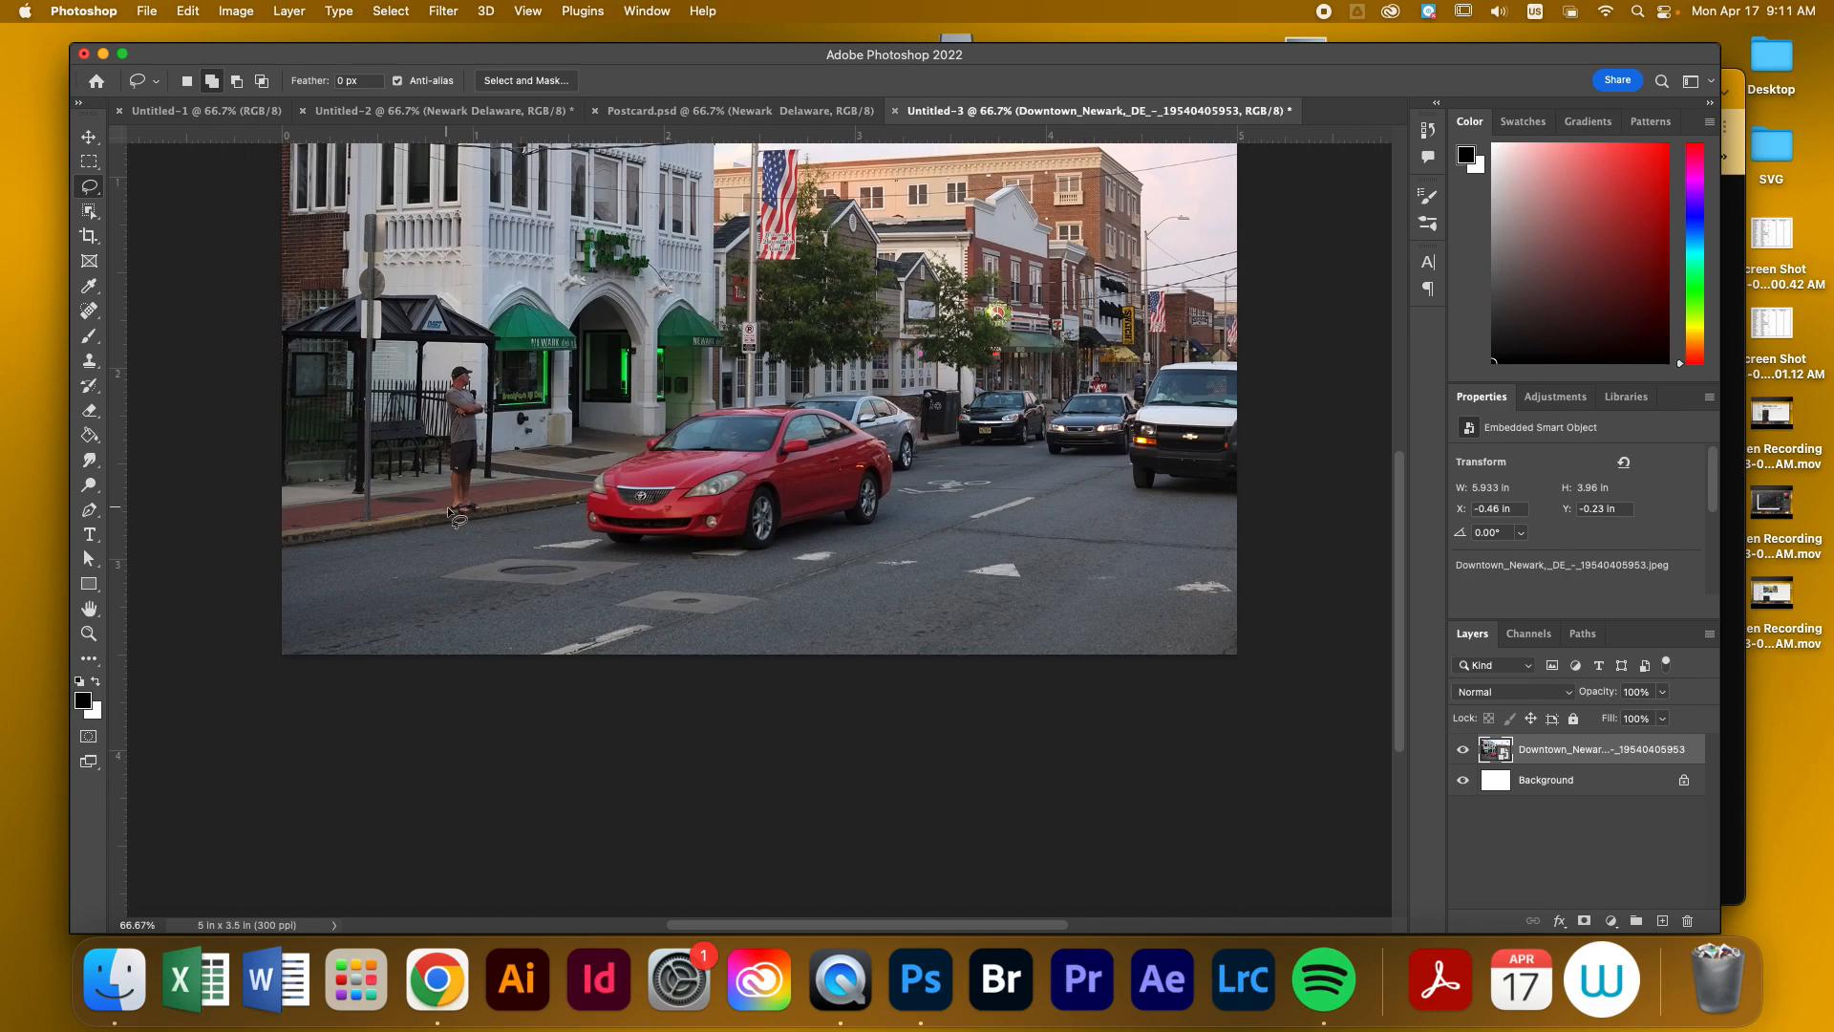
{"action": "left_click", "coordinate": [80, 314]}
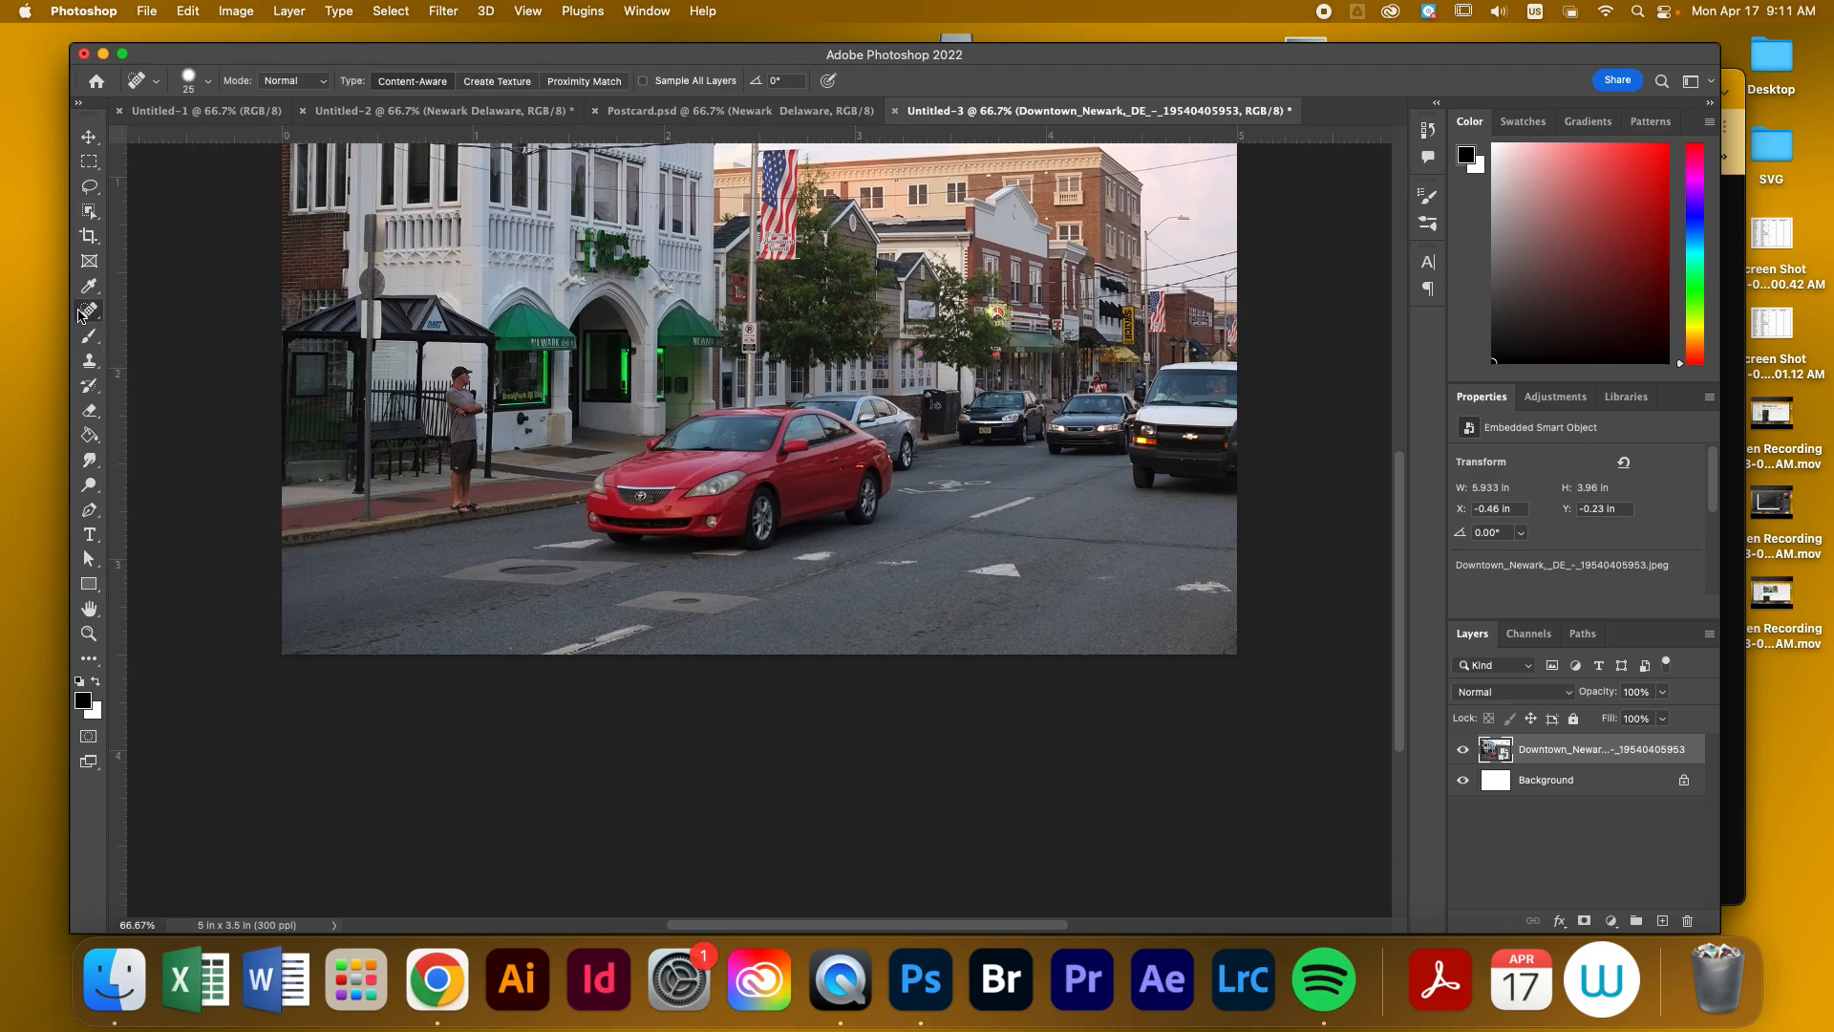
{"action": "left_click", "coordinate": [963, 592]}
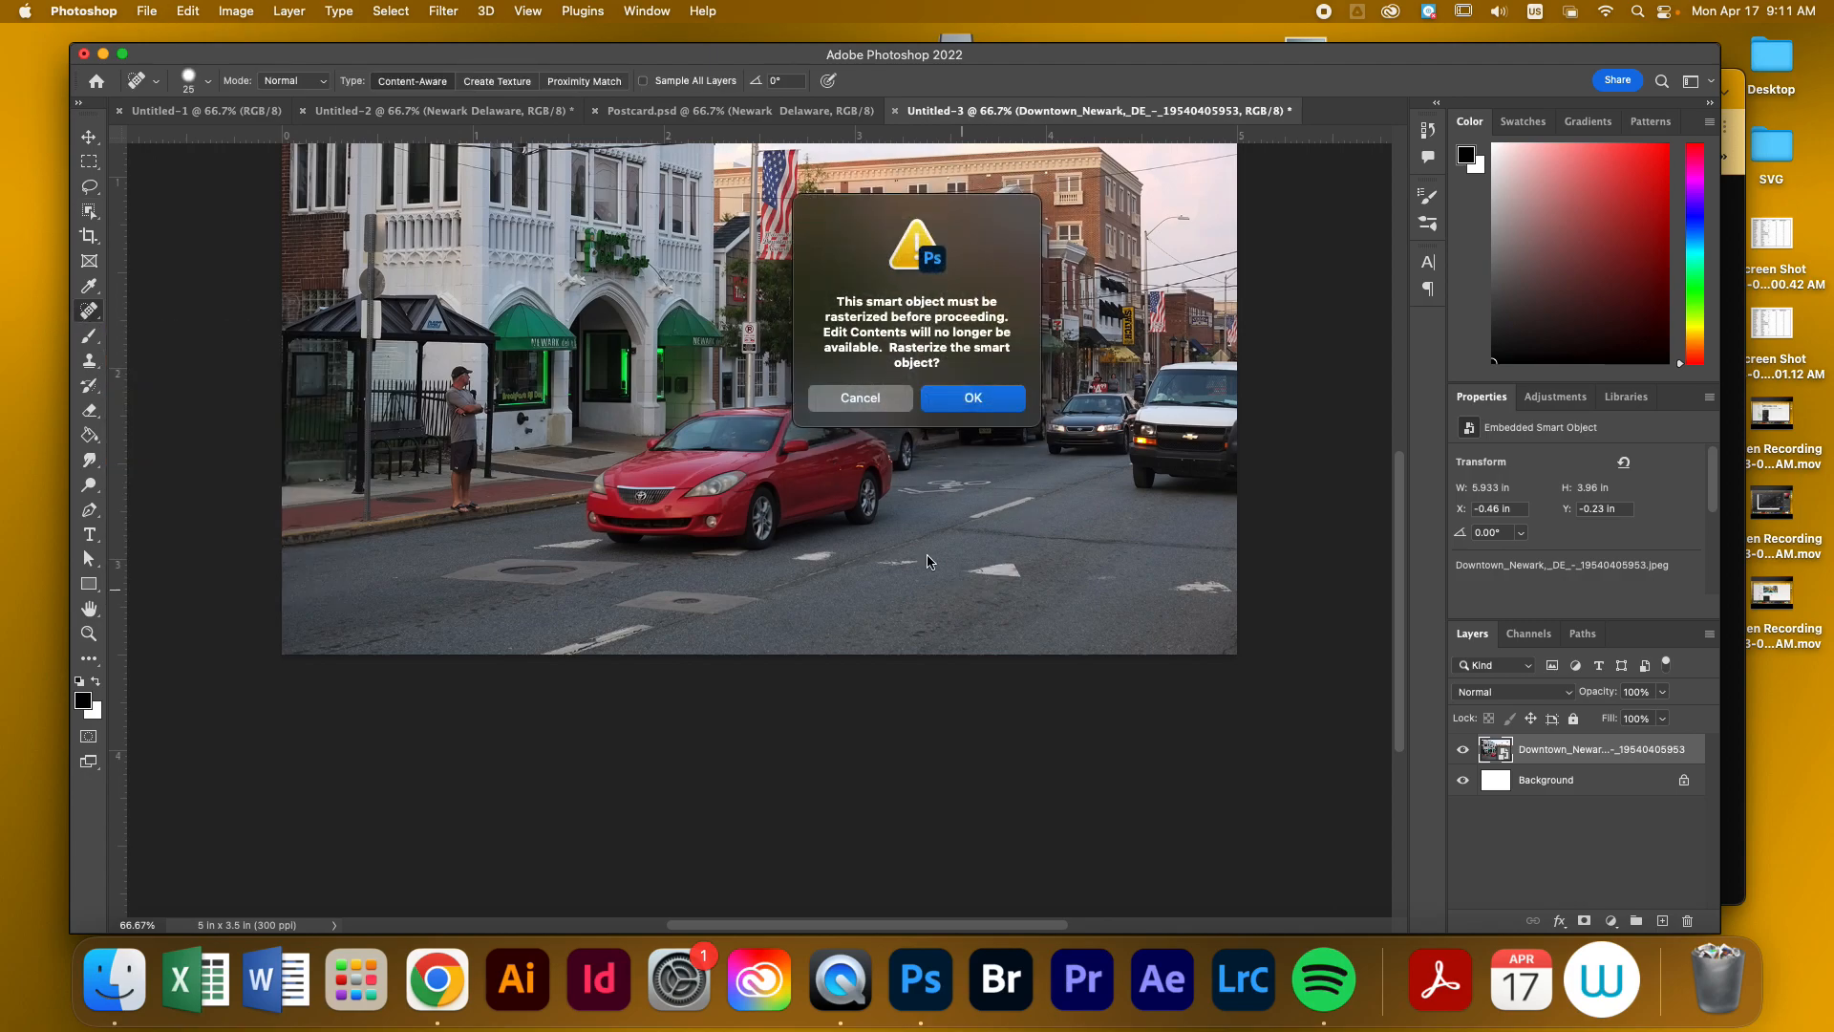
{"action": "left_click", "coordinate": [965, 398]}
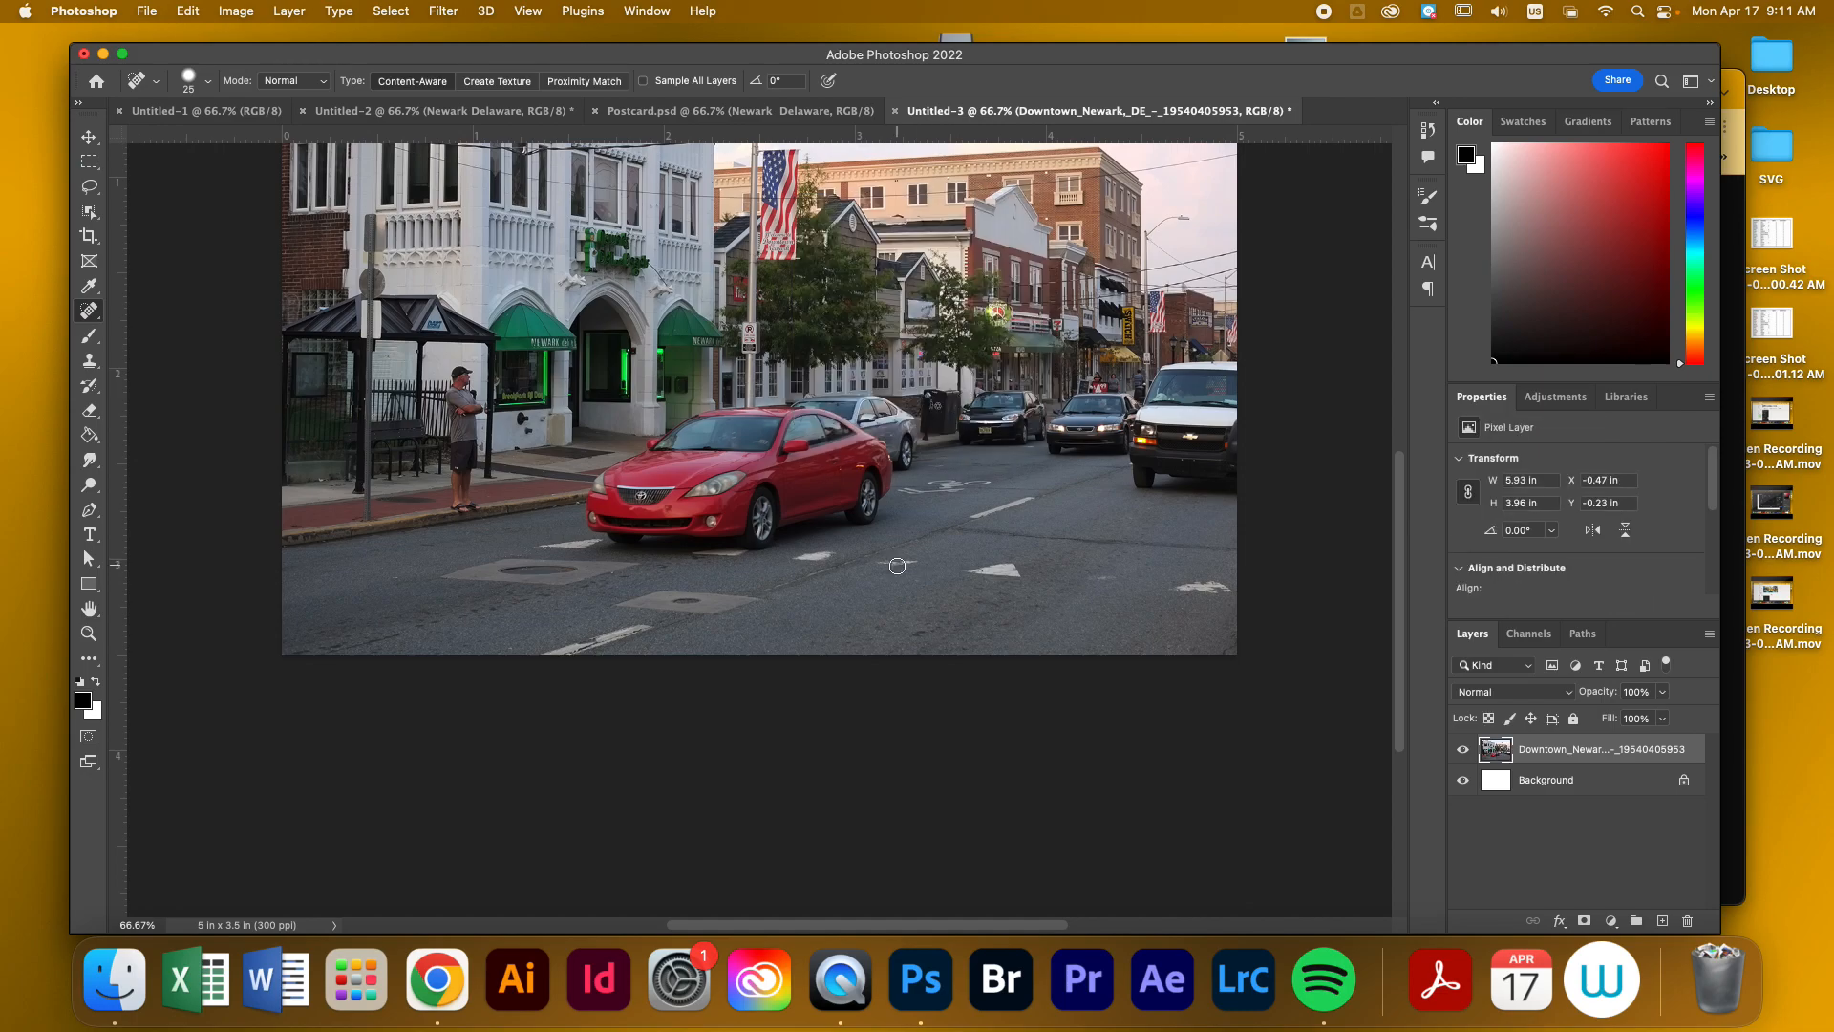
Heal away the small white streak beside the red car and the worn white marking near the photo's lower right edge
{"action": "scroll", "coordinate": [897, 566], "scroll_direction": "up", "scroll_amount": 2}
{"action": "scroll", "coordinate": [893, 566], "scroll_direction": "up", "scroll_amount": 1}
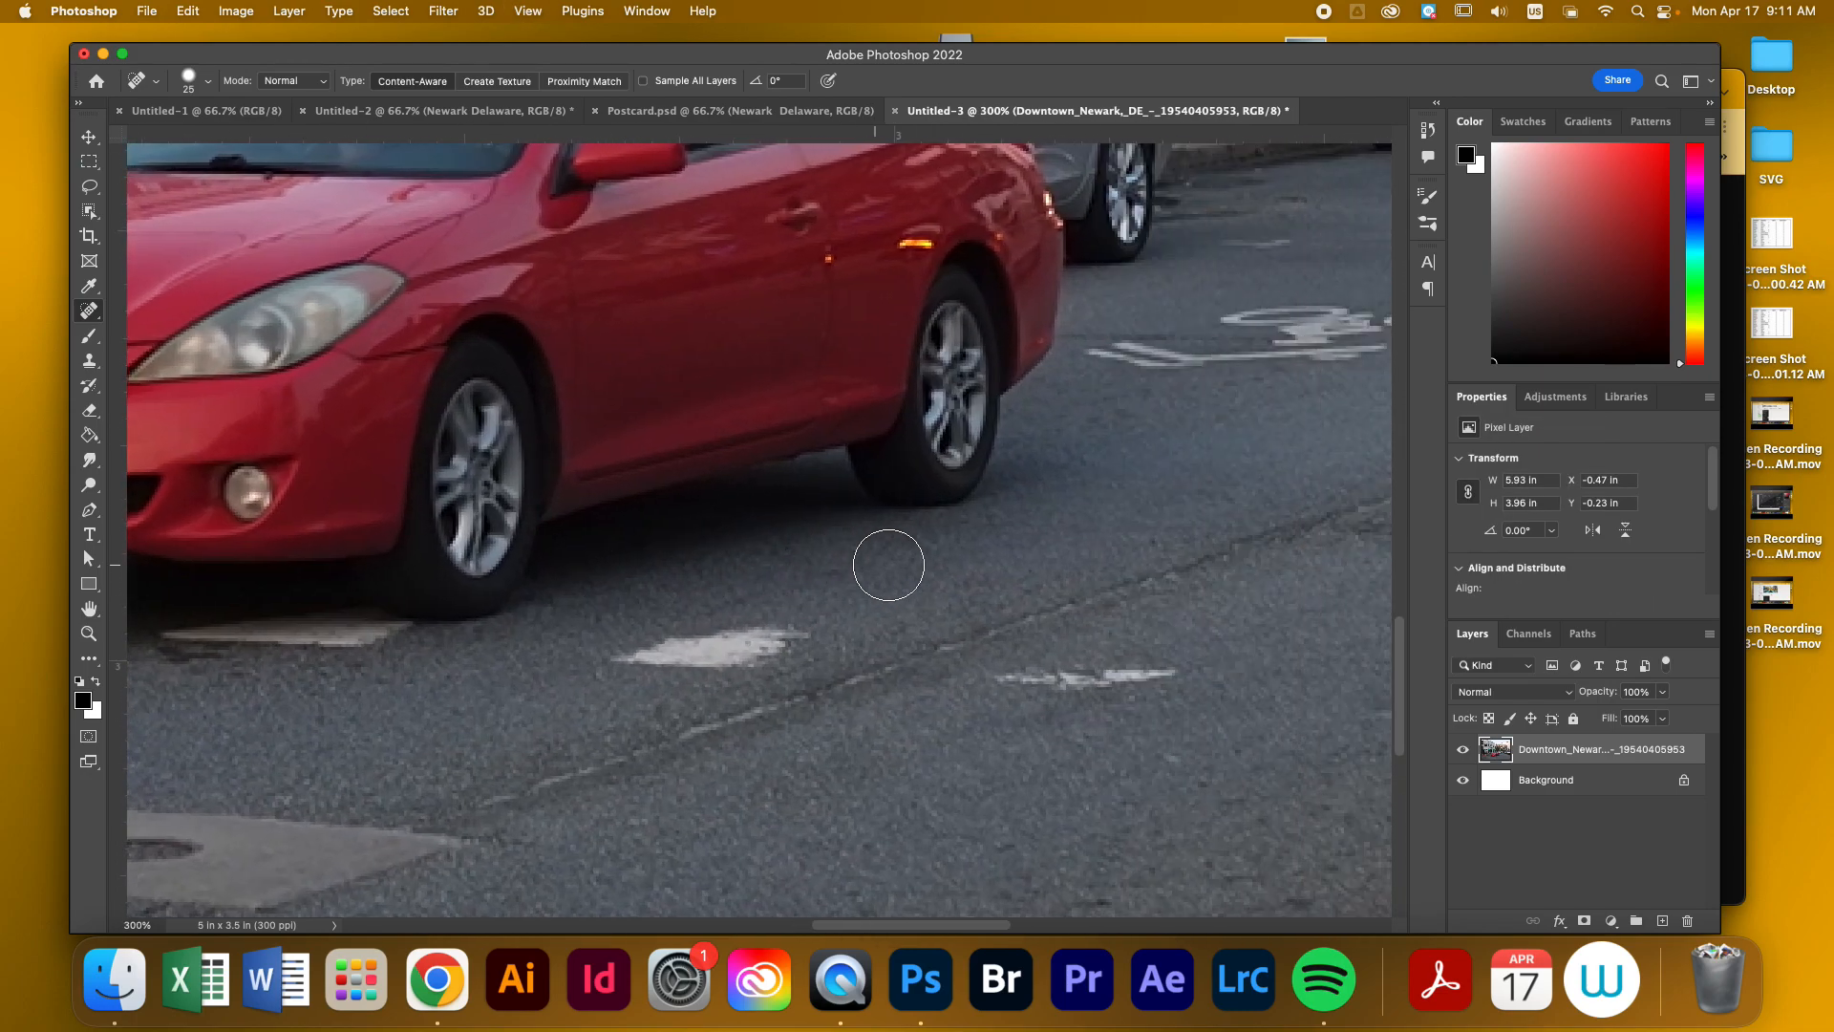
{"action": "scroll", "coordinate": [884, 583], "scroll_direction": "right", "scroll_amount": 3}
{"action": "left_click_drag", "start_coordinate": [847, 673], "coordinate": [994, 668]}
{"action": "scroll", "coordinate": [839, 724], "scroll_direction": "right", "scroll_amount": 5}
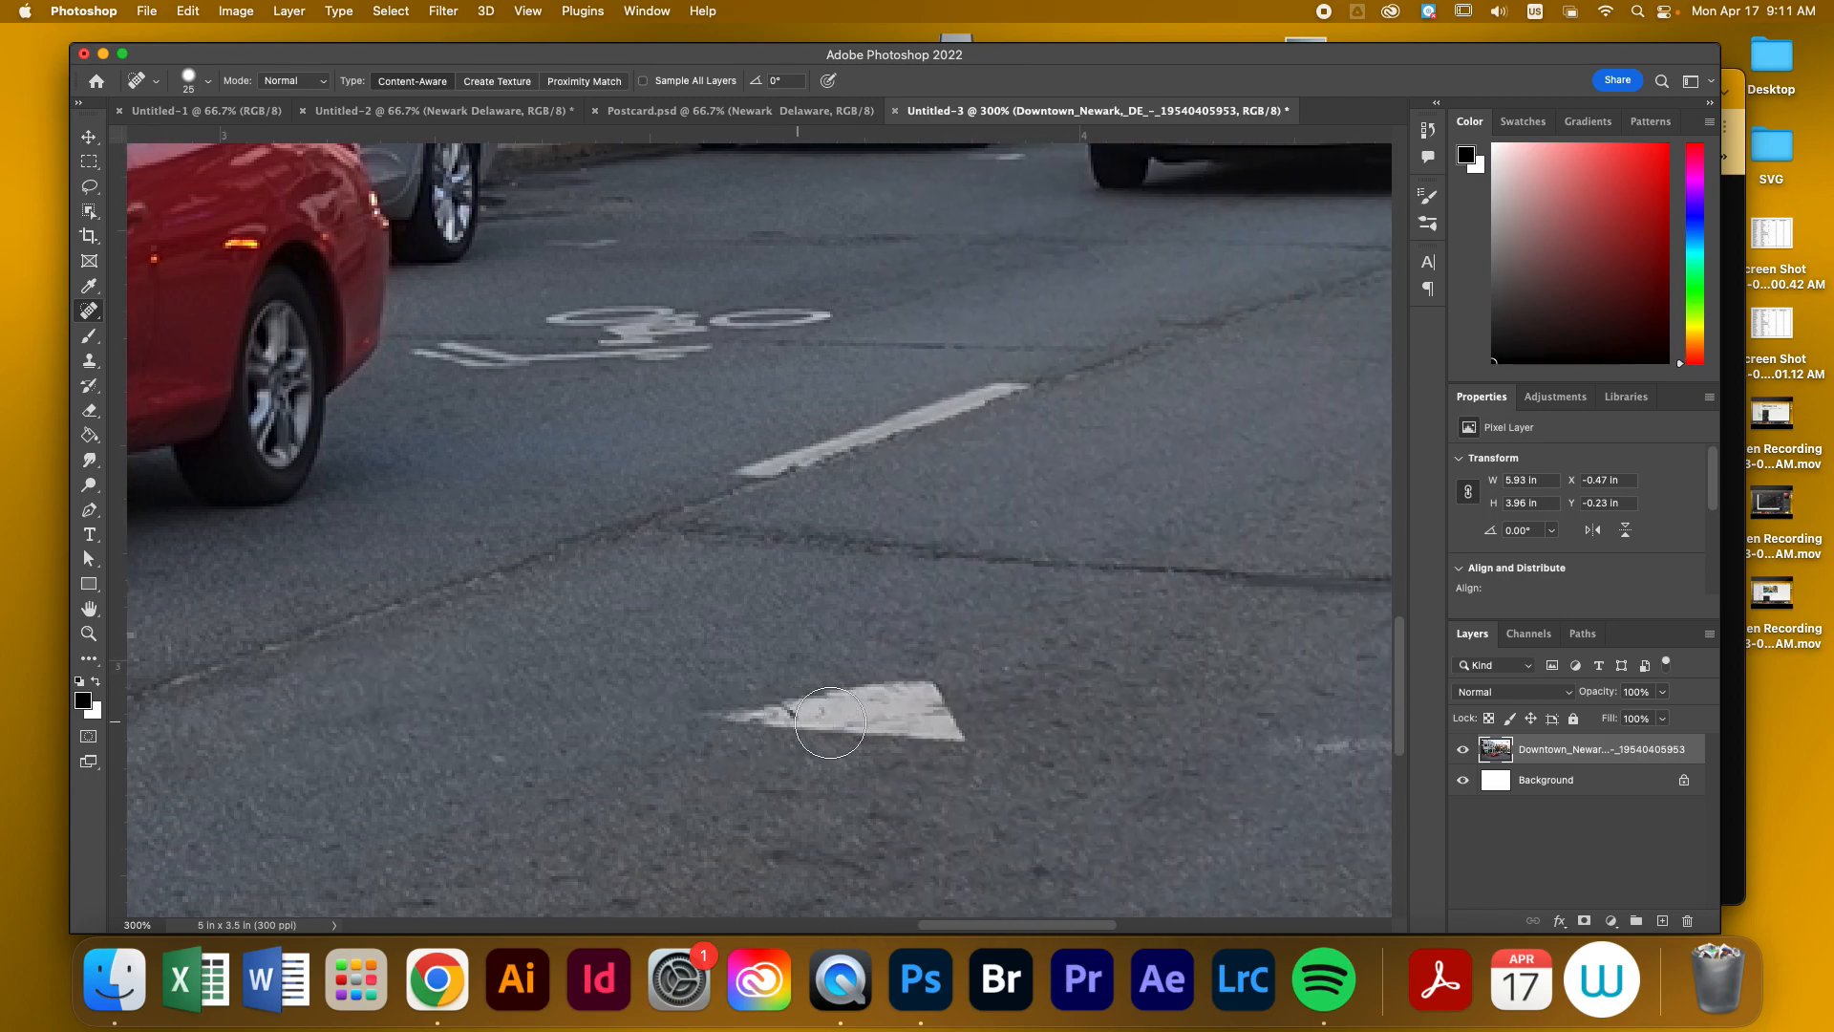
{"action": "scroll", "coordinate": [830, 722], "scroll_direction": "right", "scroll_amount": 5}
{"action": "scroll", "coordinate": [831, 722], "scroll_direction": "down", "scroll_amount": 3}
{"action": "left_click_drag", "start_coordinate": [993, 593], "coordinate": [1122, 589]}
{"action": "scroll", "coordinate": [1023, 632], "scroll_direction": "right", "scroll_amount": 4}
{"action": "scroll", "coordinate": [1023, 632], "scroll_direction": "down", "scroll_amount": 2}
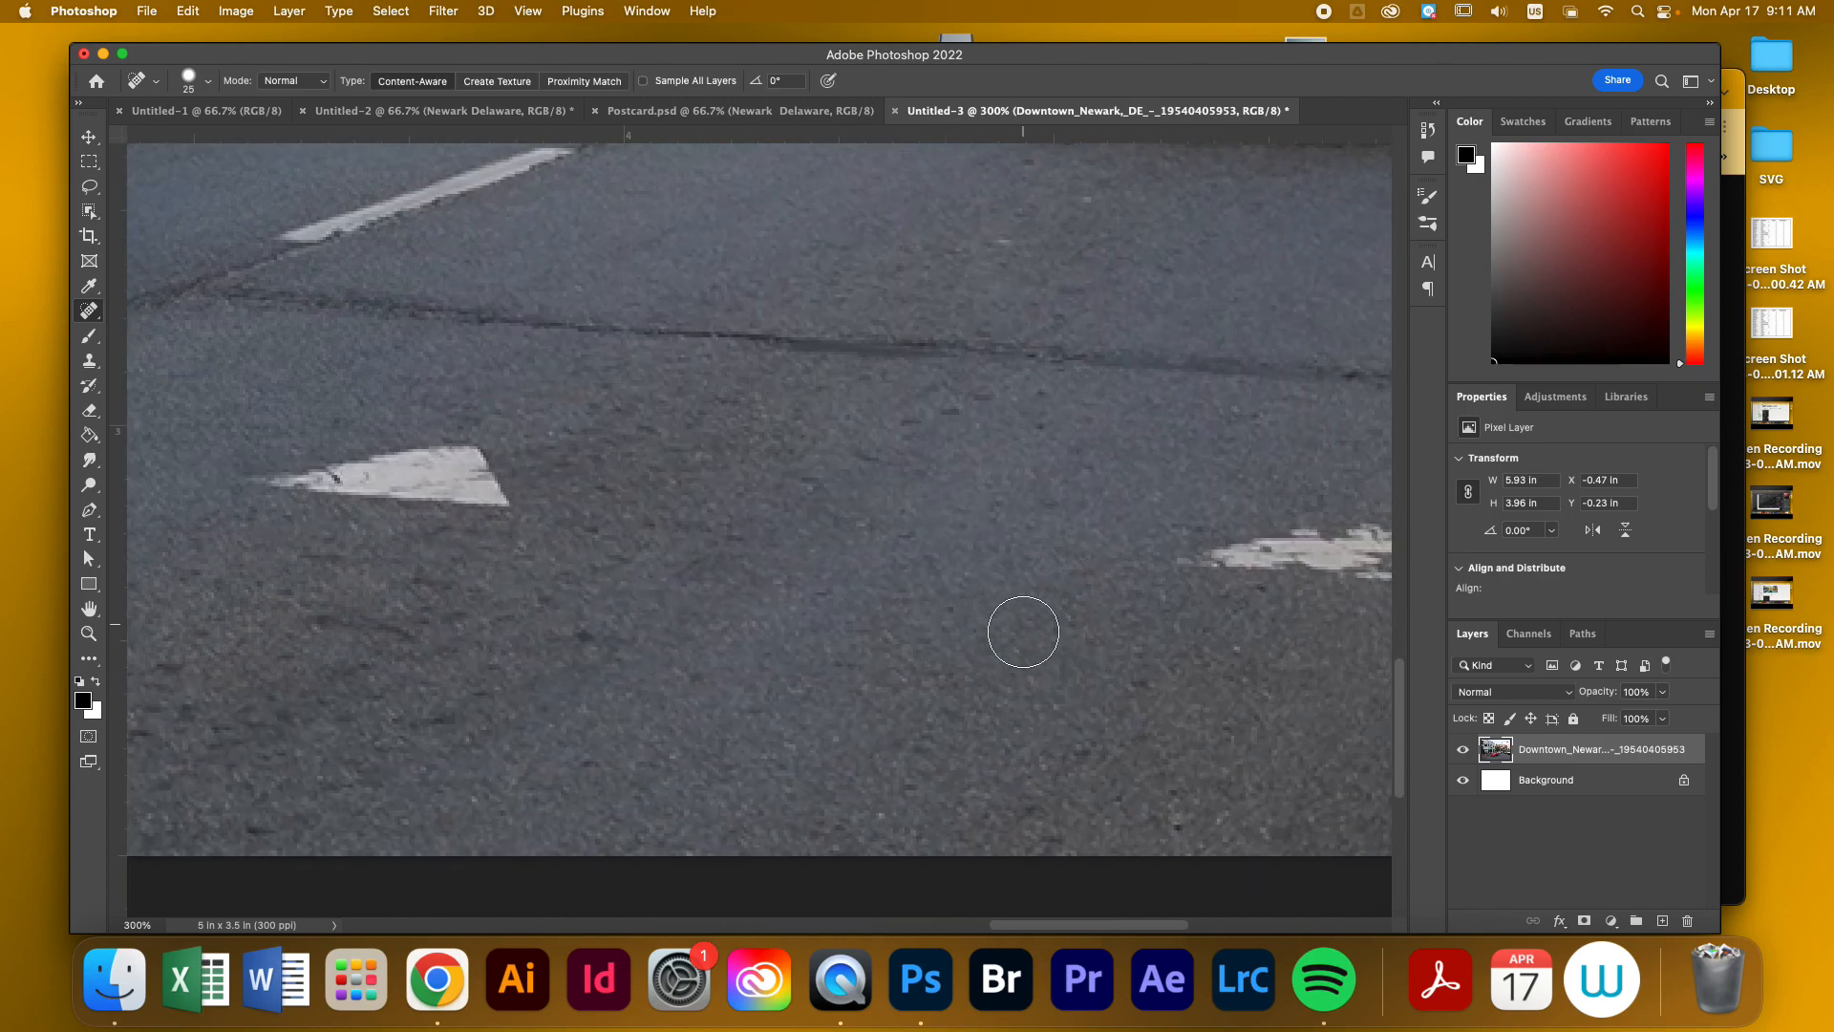
{"action": "scroll", "coordinate": [1163, 561], "scroll_direction": "right", "scroll_amount": 5}
{"action": "mouse_move", "coordinate": [909, 562]}
{"action": "left_mouse_down"}
{"action": "mouse_move", "coordinate": [1101, 532]}
{"action": "mouse_move", "coordinate": [1143, 561]}
{"action": "mouse_move", "coordinate": [933, 565]}
{"action": "mouse_move", "coordinate": [922, 583]}
{"action": "left_mouse_up"}
{"action": "scroll", "coordinate": [898, 626], "scroll_direction": "left", "scroll_amount": 5}
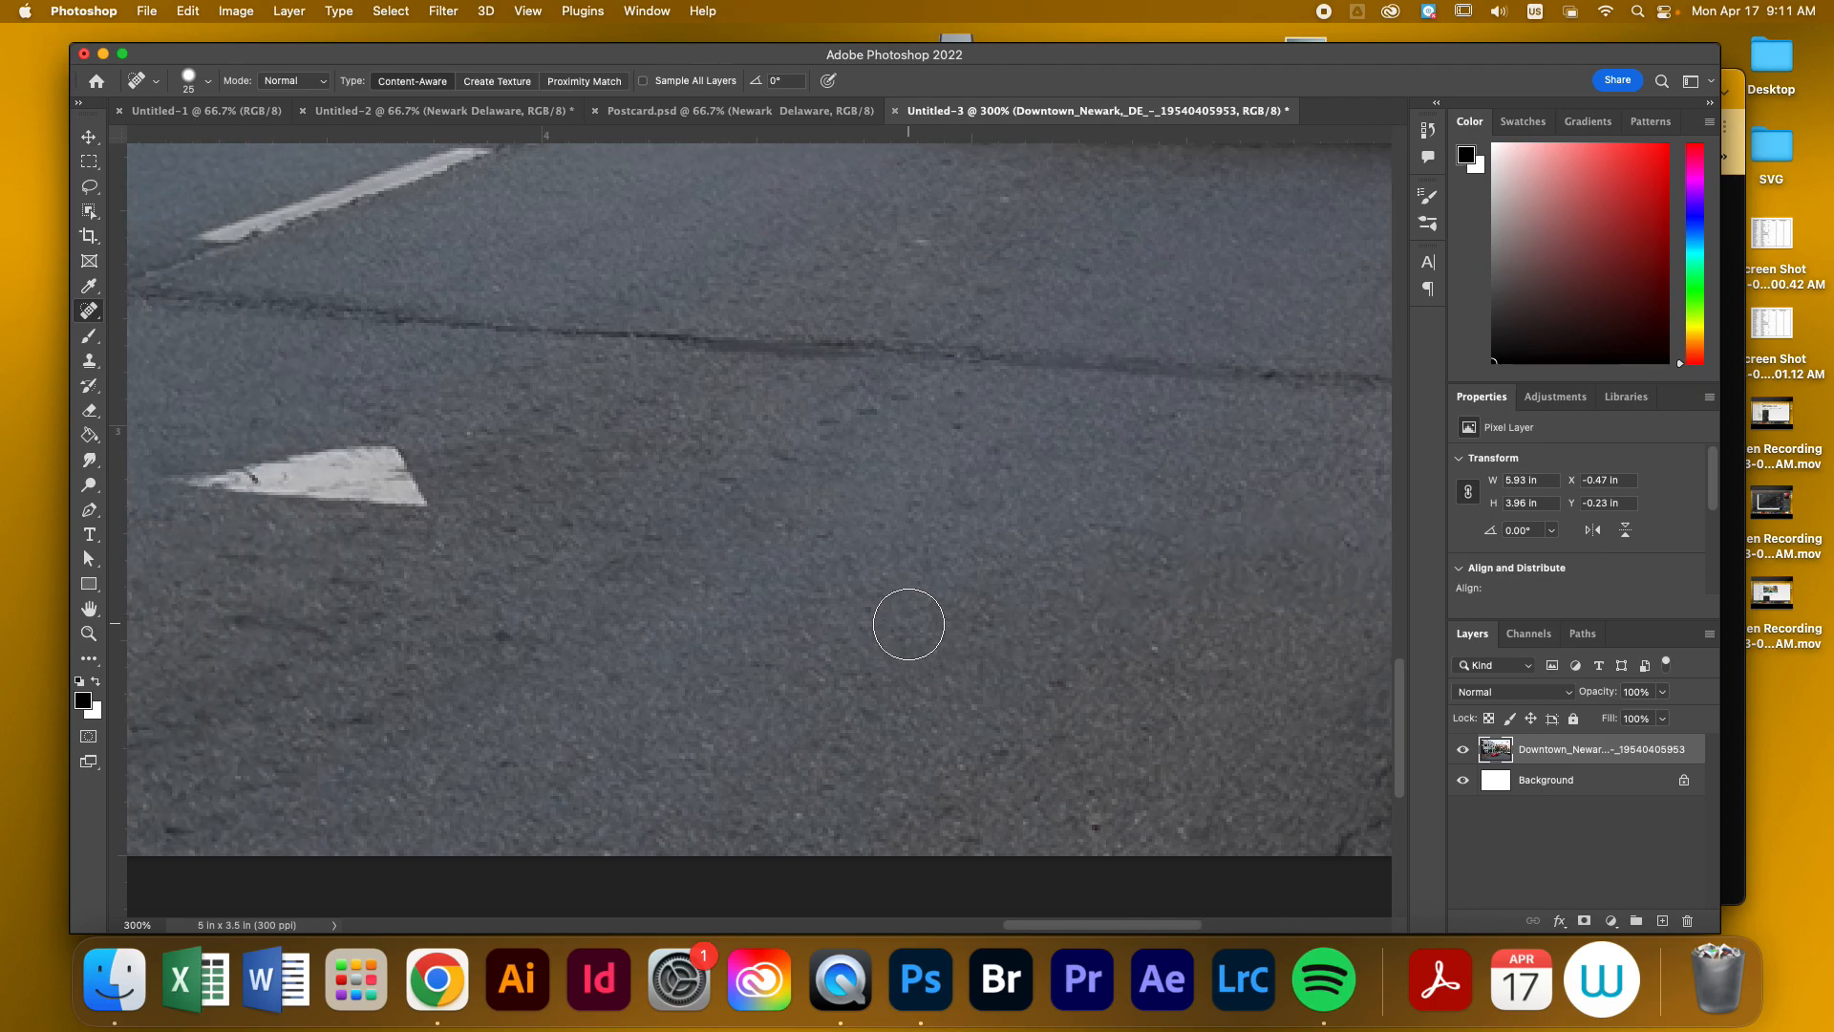
Heal the long dark crack crossing the road above the white triangle, out to the photo's right edge
{"action": "key", "text": "super+minus"}
{"action": "key", "text": "super+minus"}
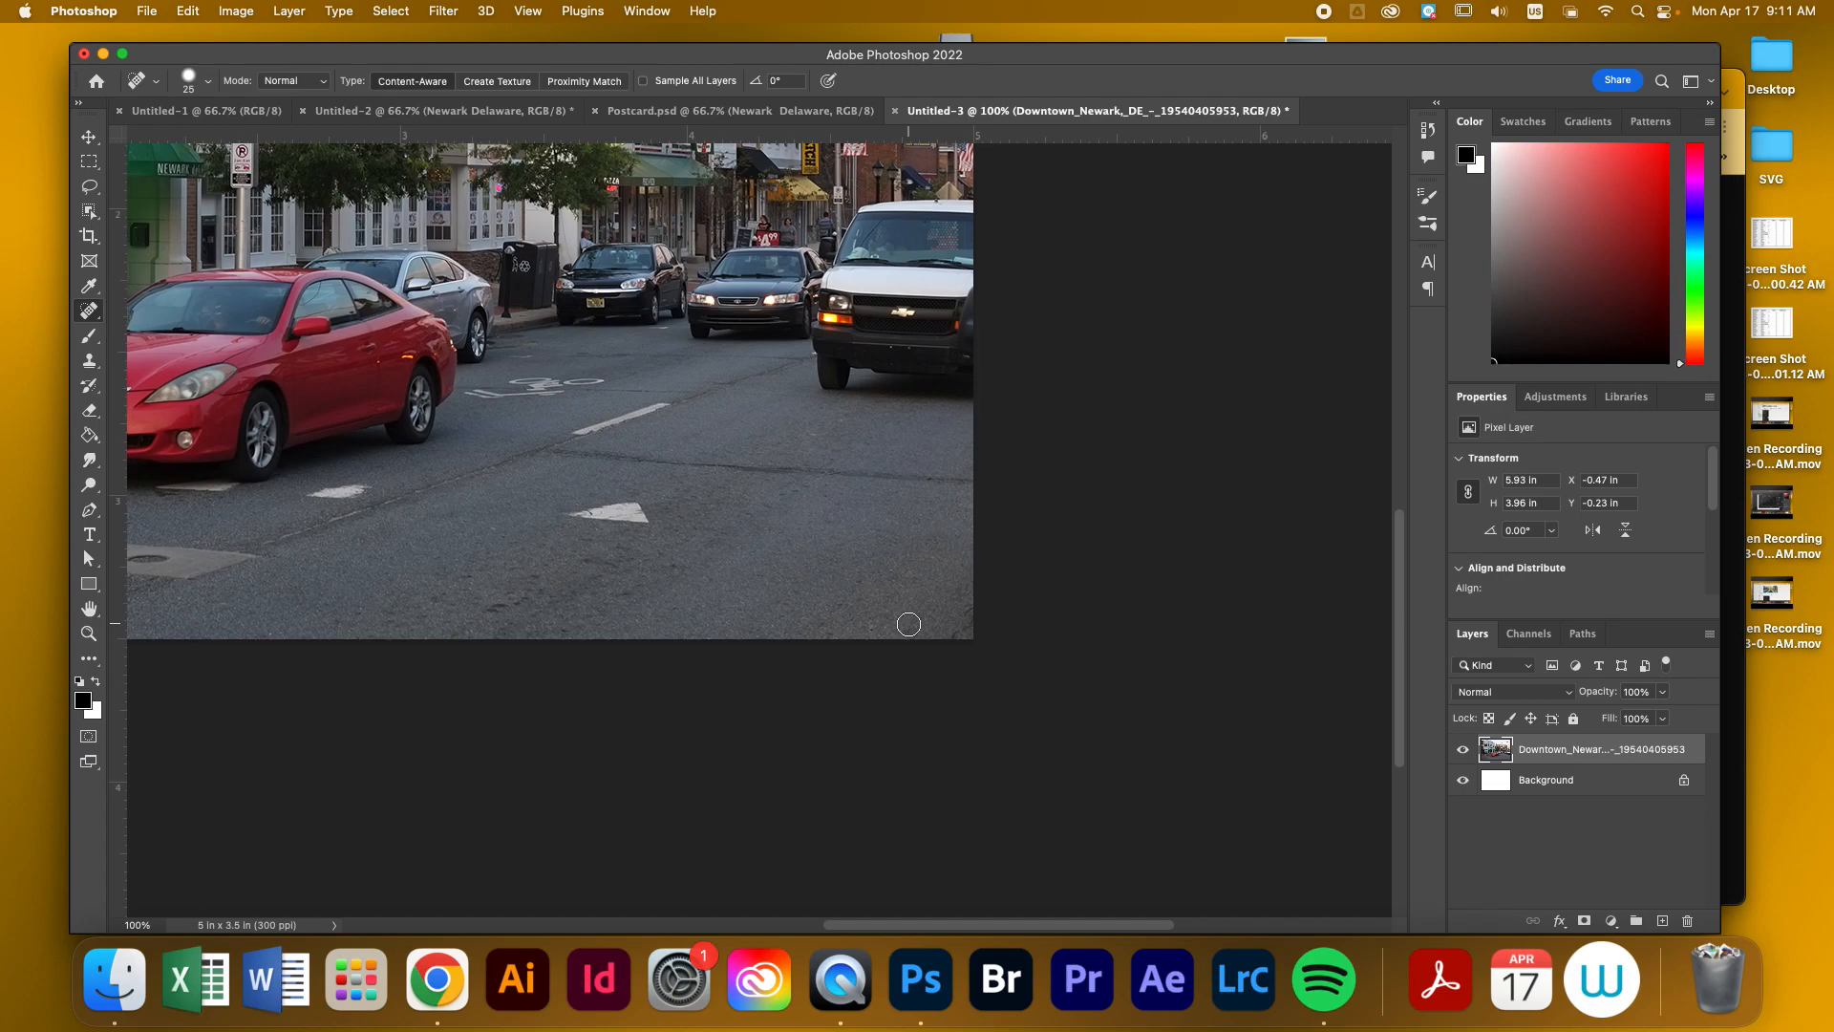
{"action": "scroll", "coordinate": [749, 594], "scroll_direction": "left", "scroll_amount": 4}
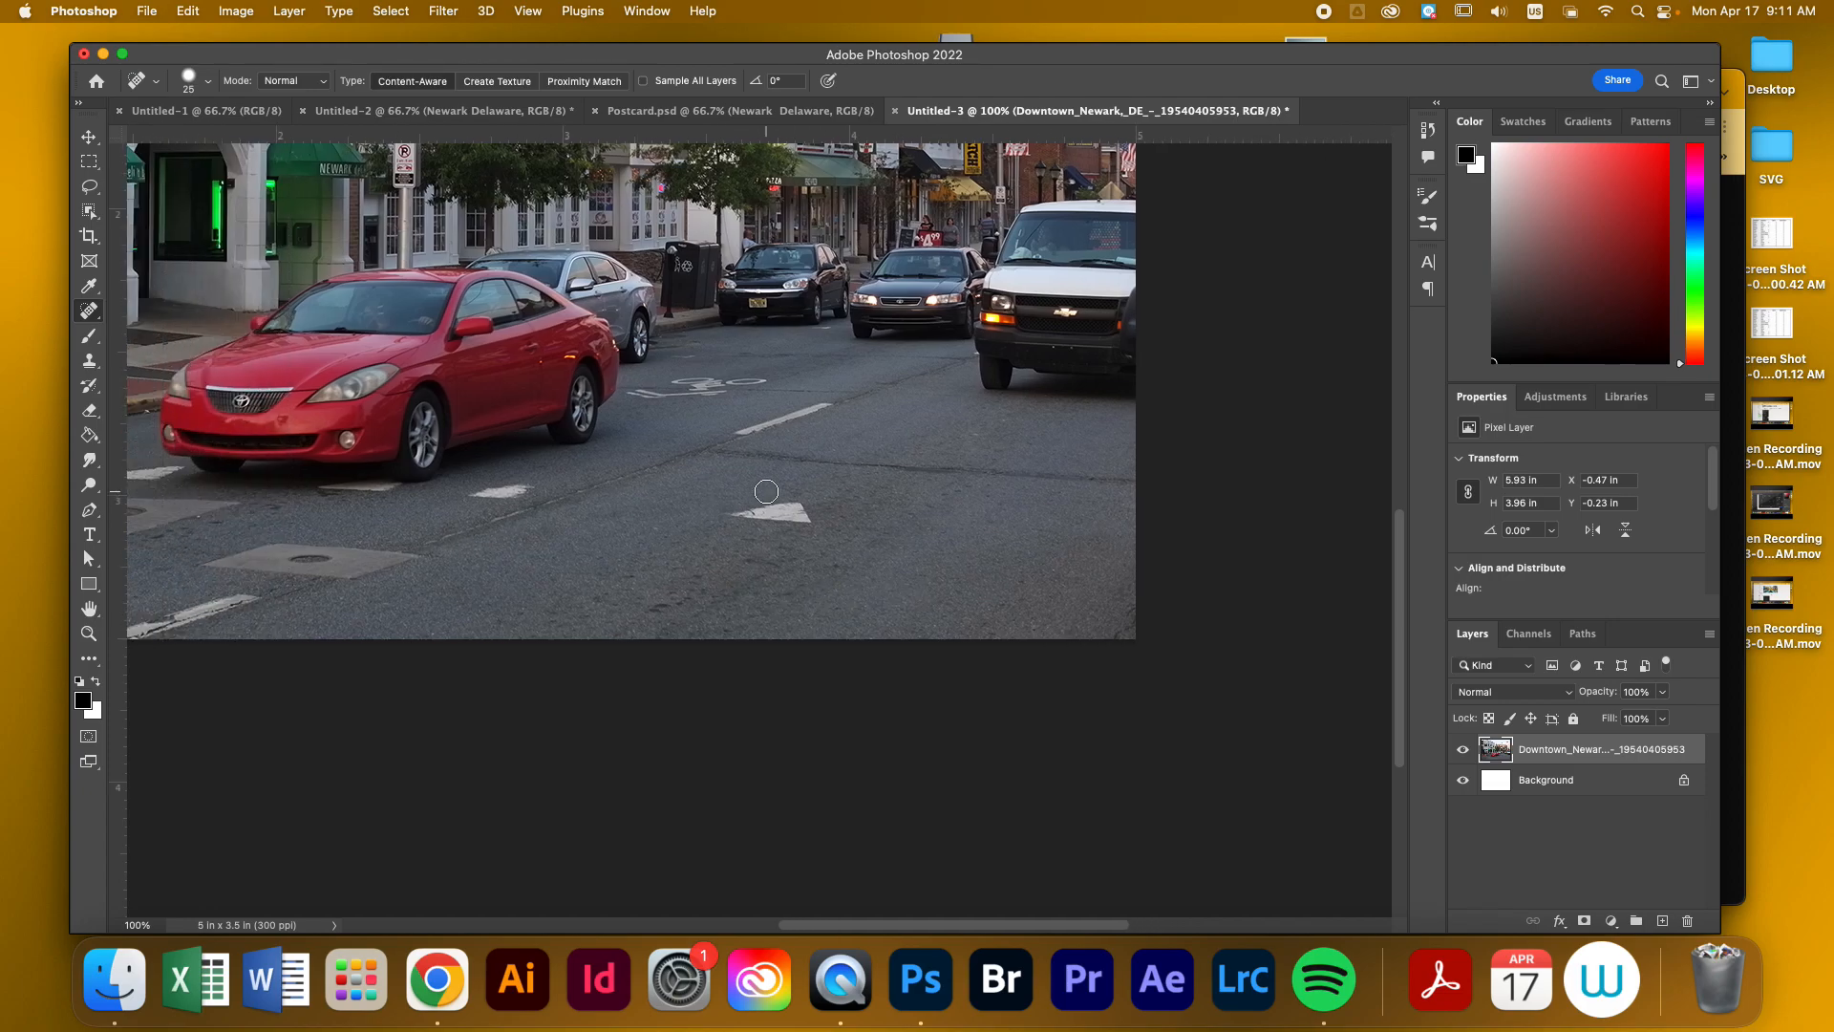
{"action": "scroll", "coordinate": [766, 491], "scroll_direction": "up", "scroll_amount": 2}
{"action": "mouse_move", "coordinate": [658, 319]}
{"action": "left_mouse_down"}
{"action": "mouse_move", "coordinate": [1056, 315]}
{"action": "mouse_move", "coordinate": [1390, 339]}
{"action": "left_mouse_up"}
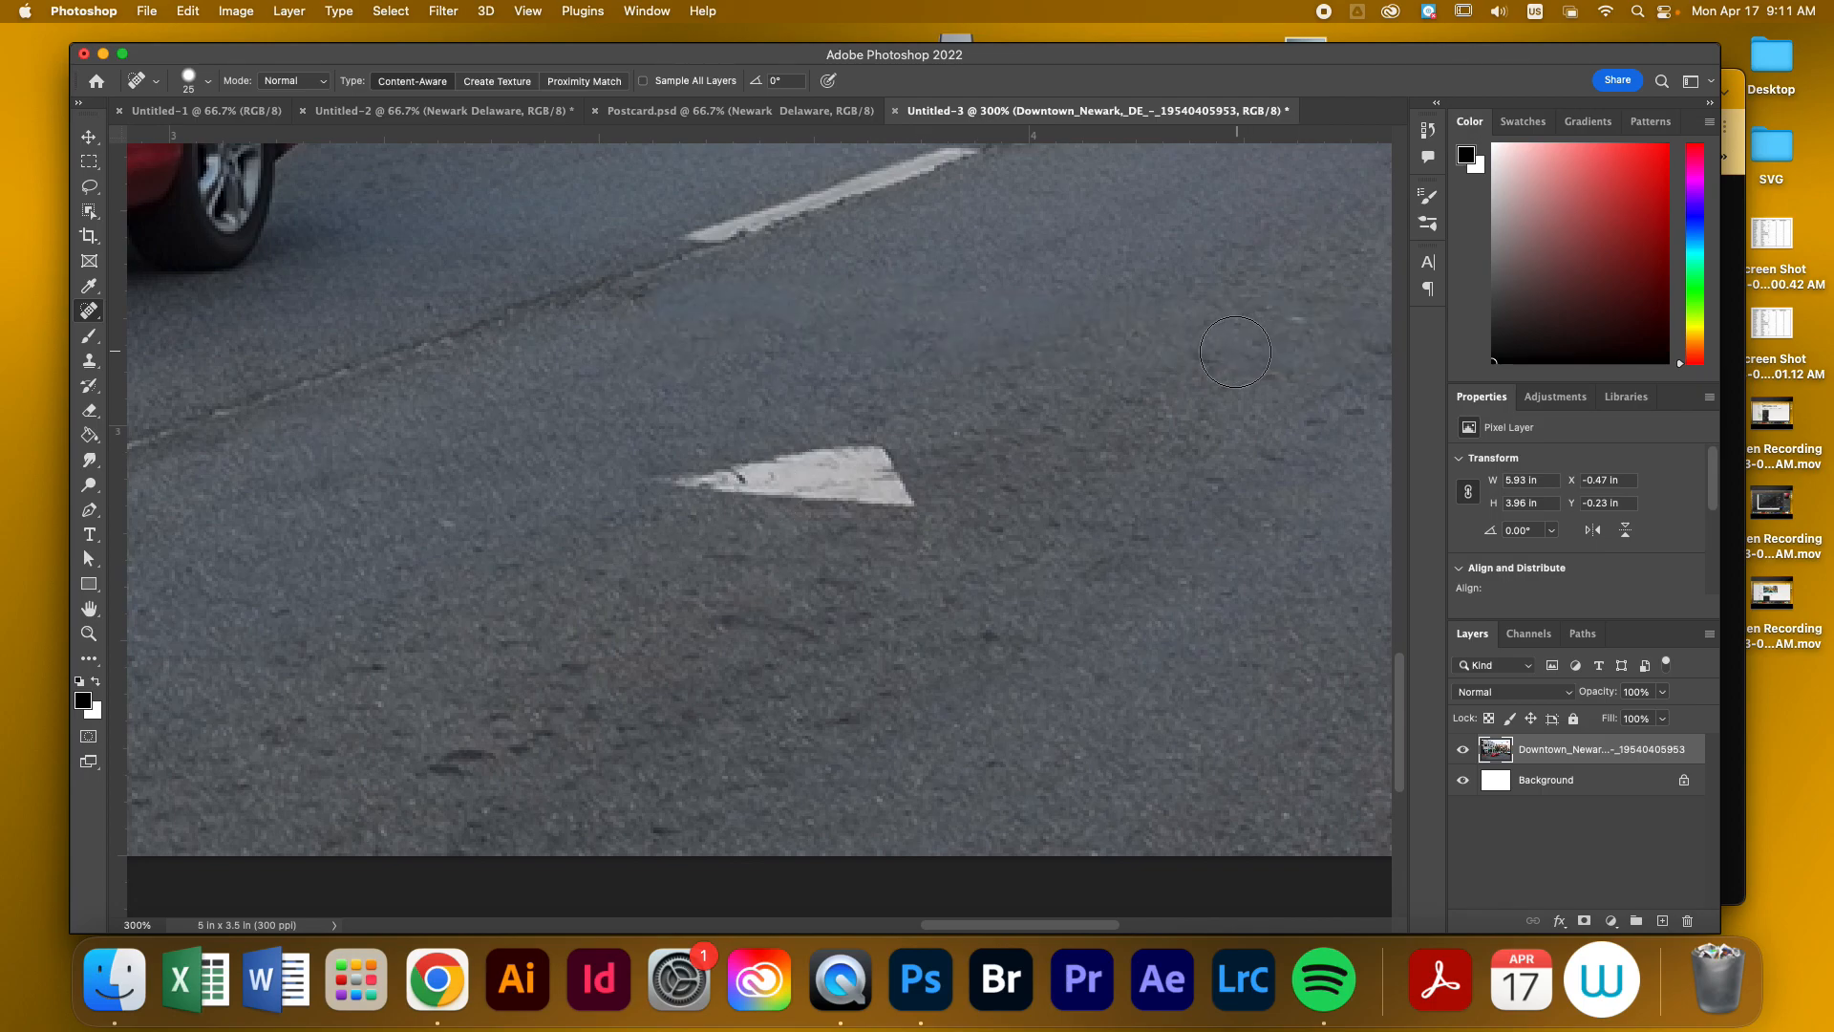
{"action": "scroll", "coordinate": [1235, 352], "scroll_direction": "right", "scroll_amount": 10}
{"action": "mouse_move", "coordinate": [799, 339]}
{"action": "left_mouse_down"}
{"action": "mouse_move", "coordinate": [1151, 393]}
{"action": "mouse_move", "coordinate": [1401, 397]}
{"action": "left_mouse_up"}
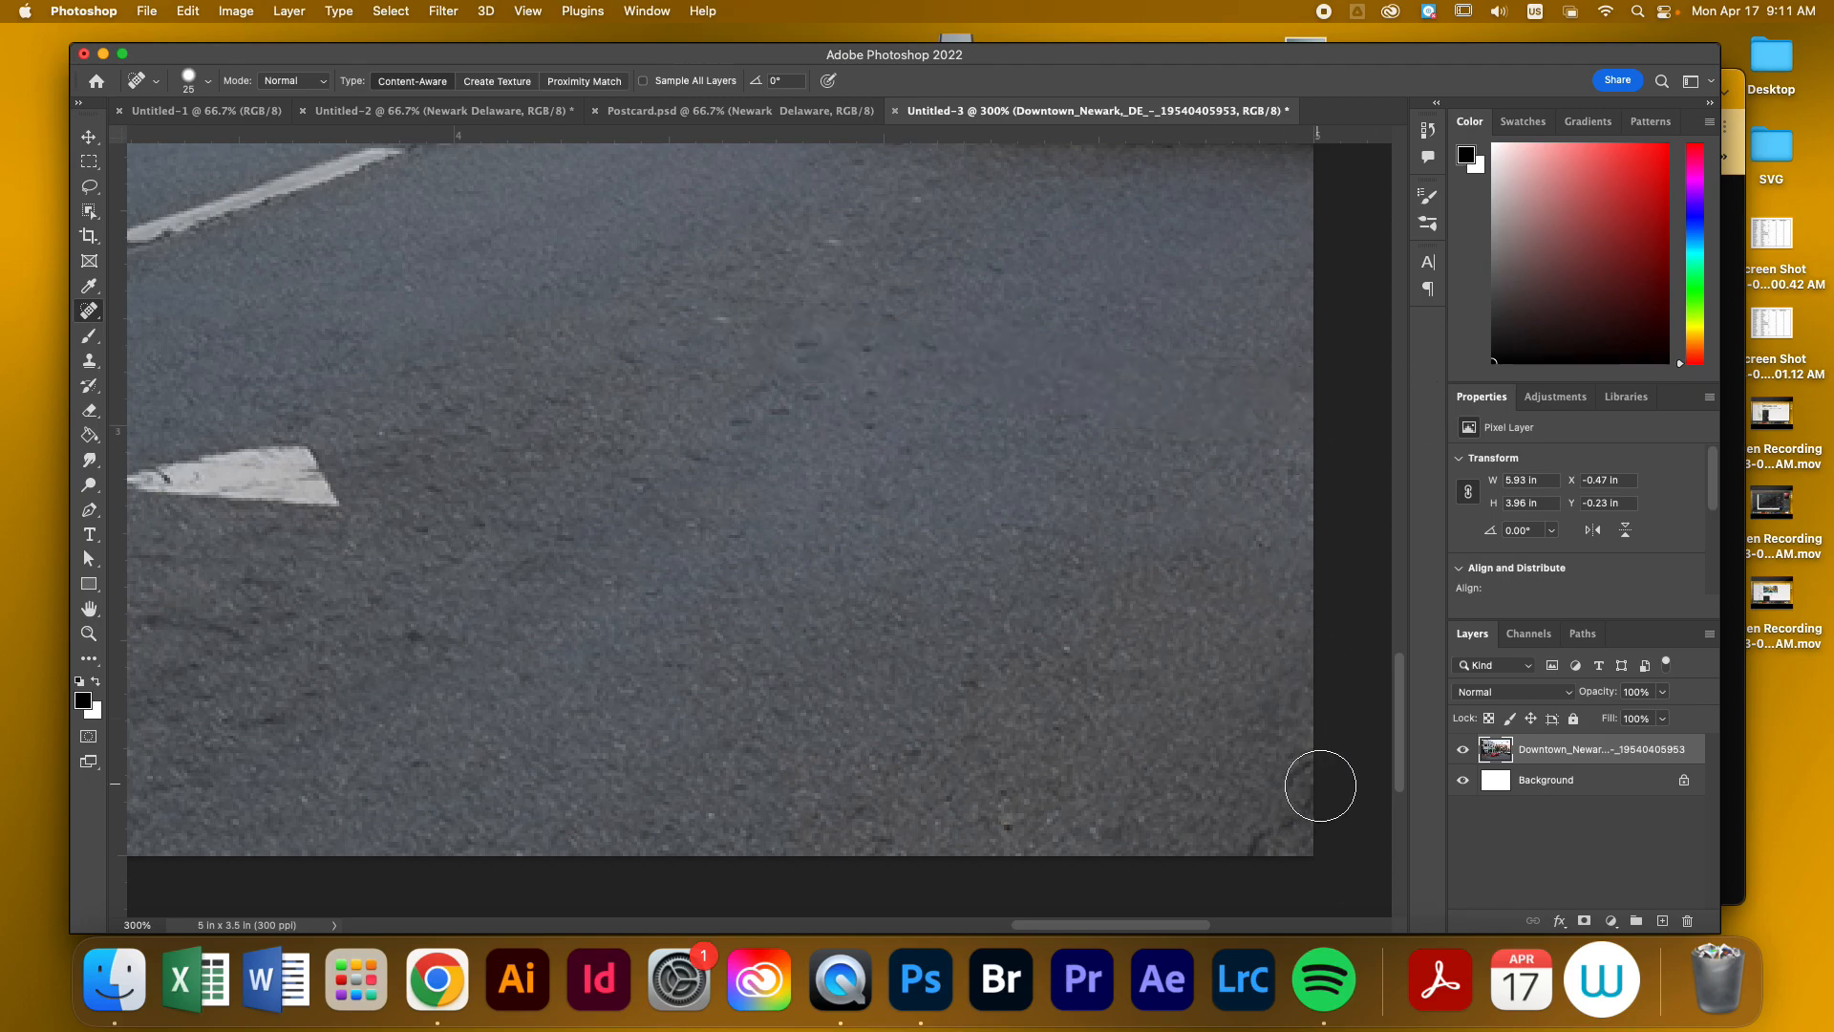
Brush over the blemishes on the road surface in the lower left of the photo with the Spot Healing Brush
{"action": "scroll", "coordinate": [1089, 760], "scroll_direction": "left", "scroll_amount": 8}
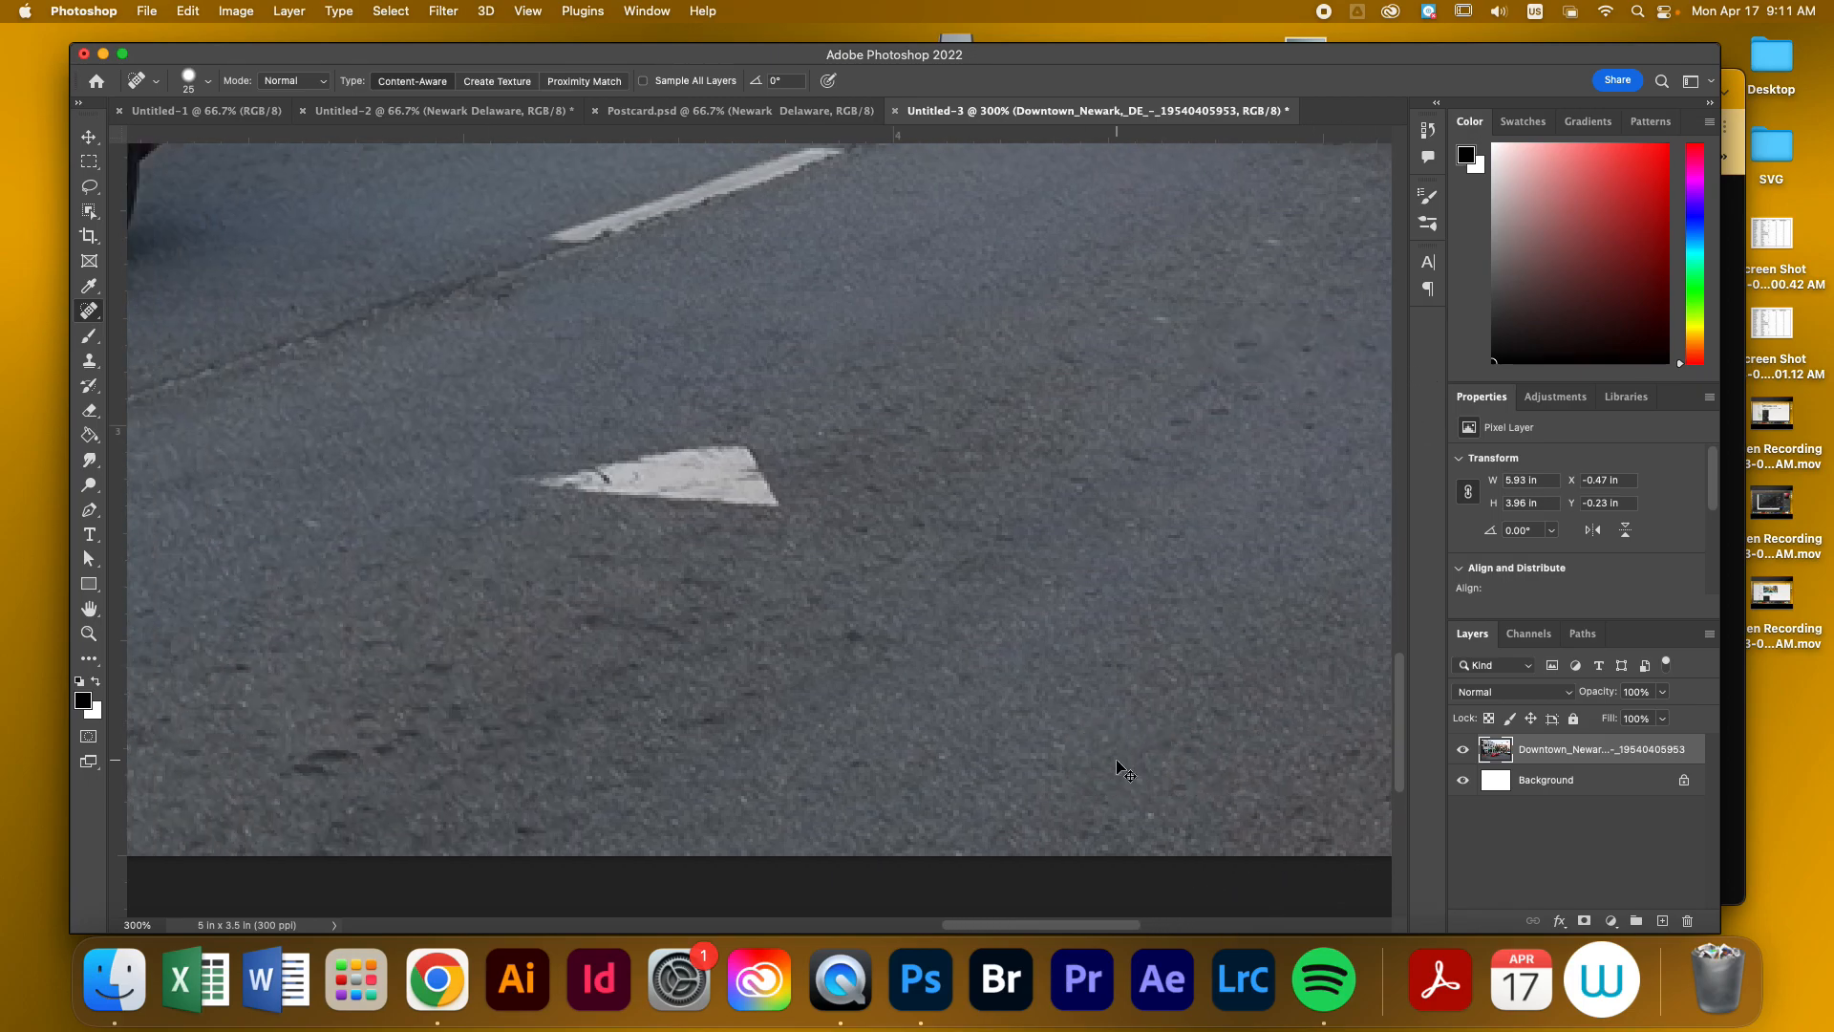
{"action": "key", "text": "super+minus"}
{"action": "key", "text": "super+minus"}
{"action": "key", "text": "super+minus"}
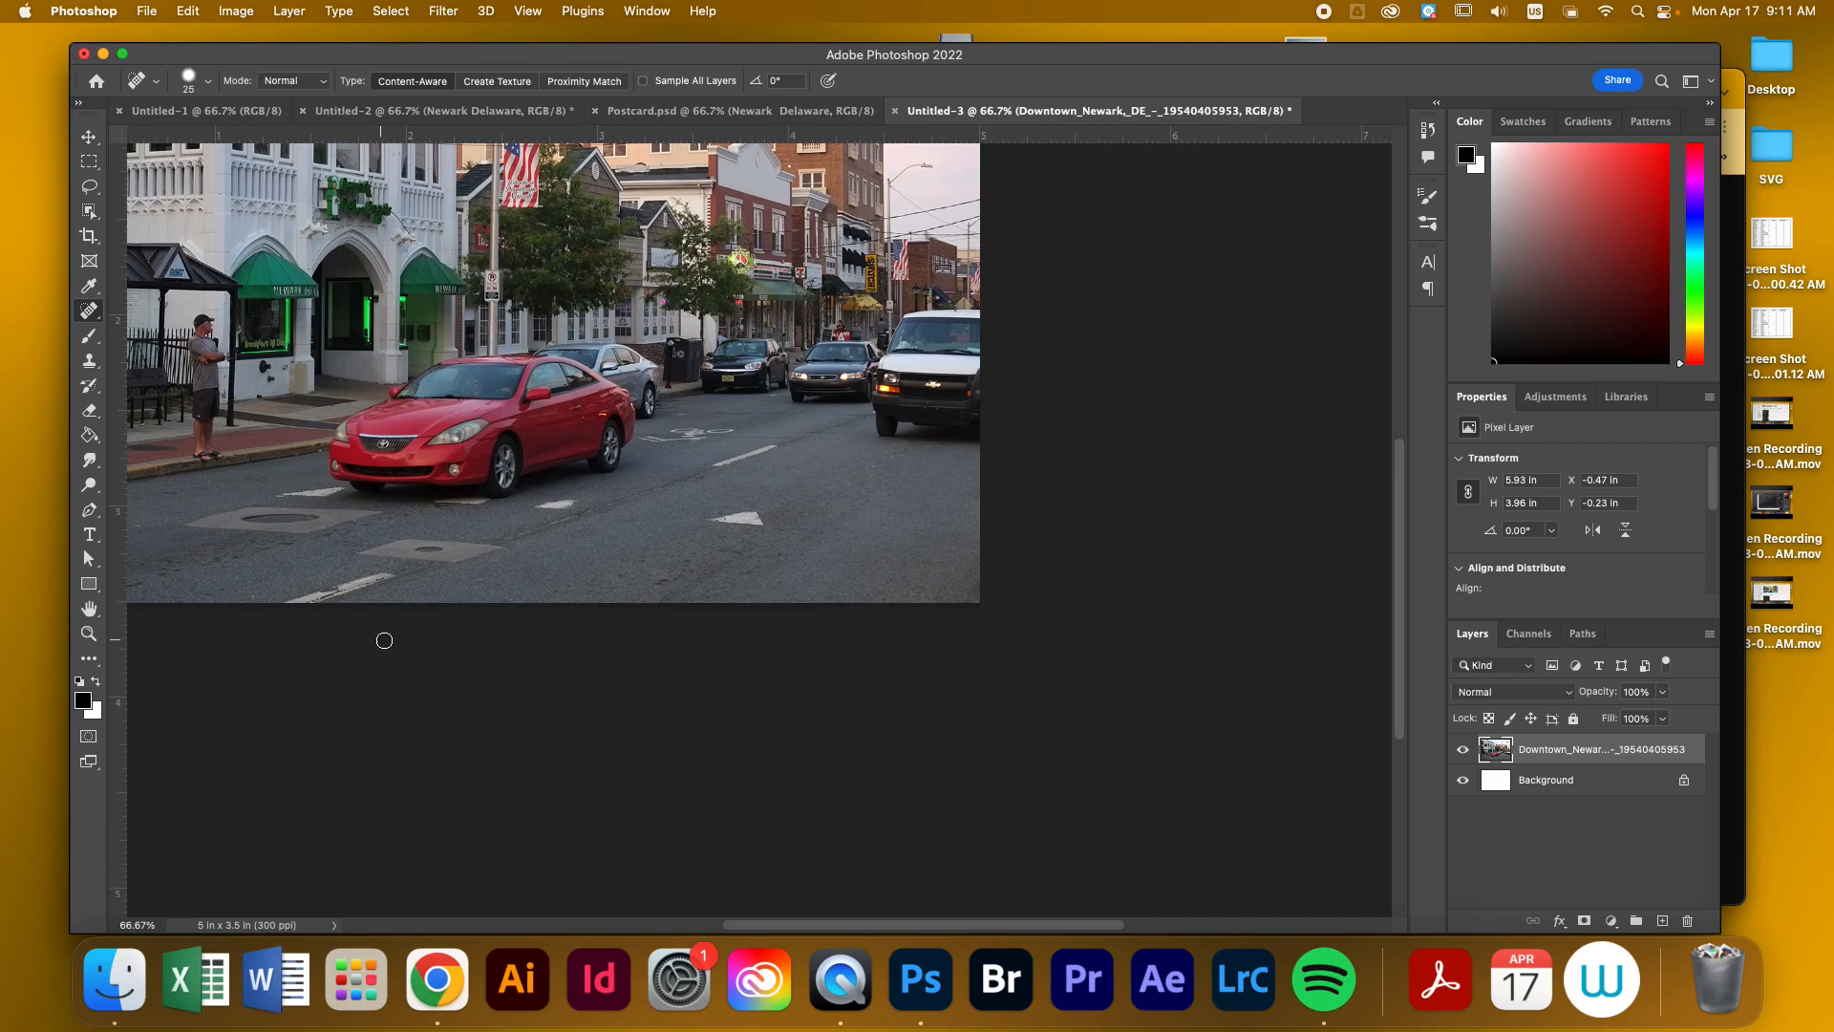
{"action": "scroll", "coordinate": [382, 626], "scroll_direction": "left", "scroll_amount": 7}
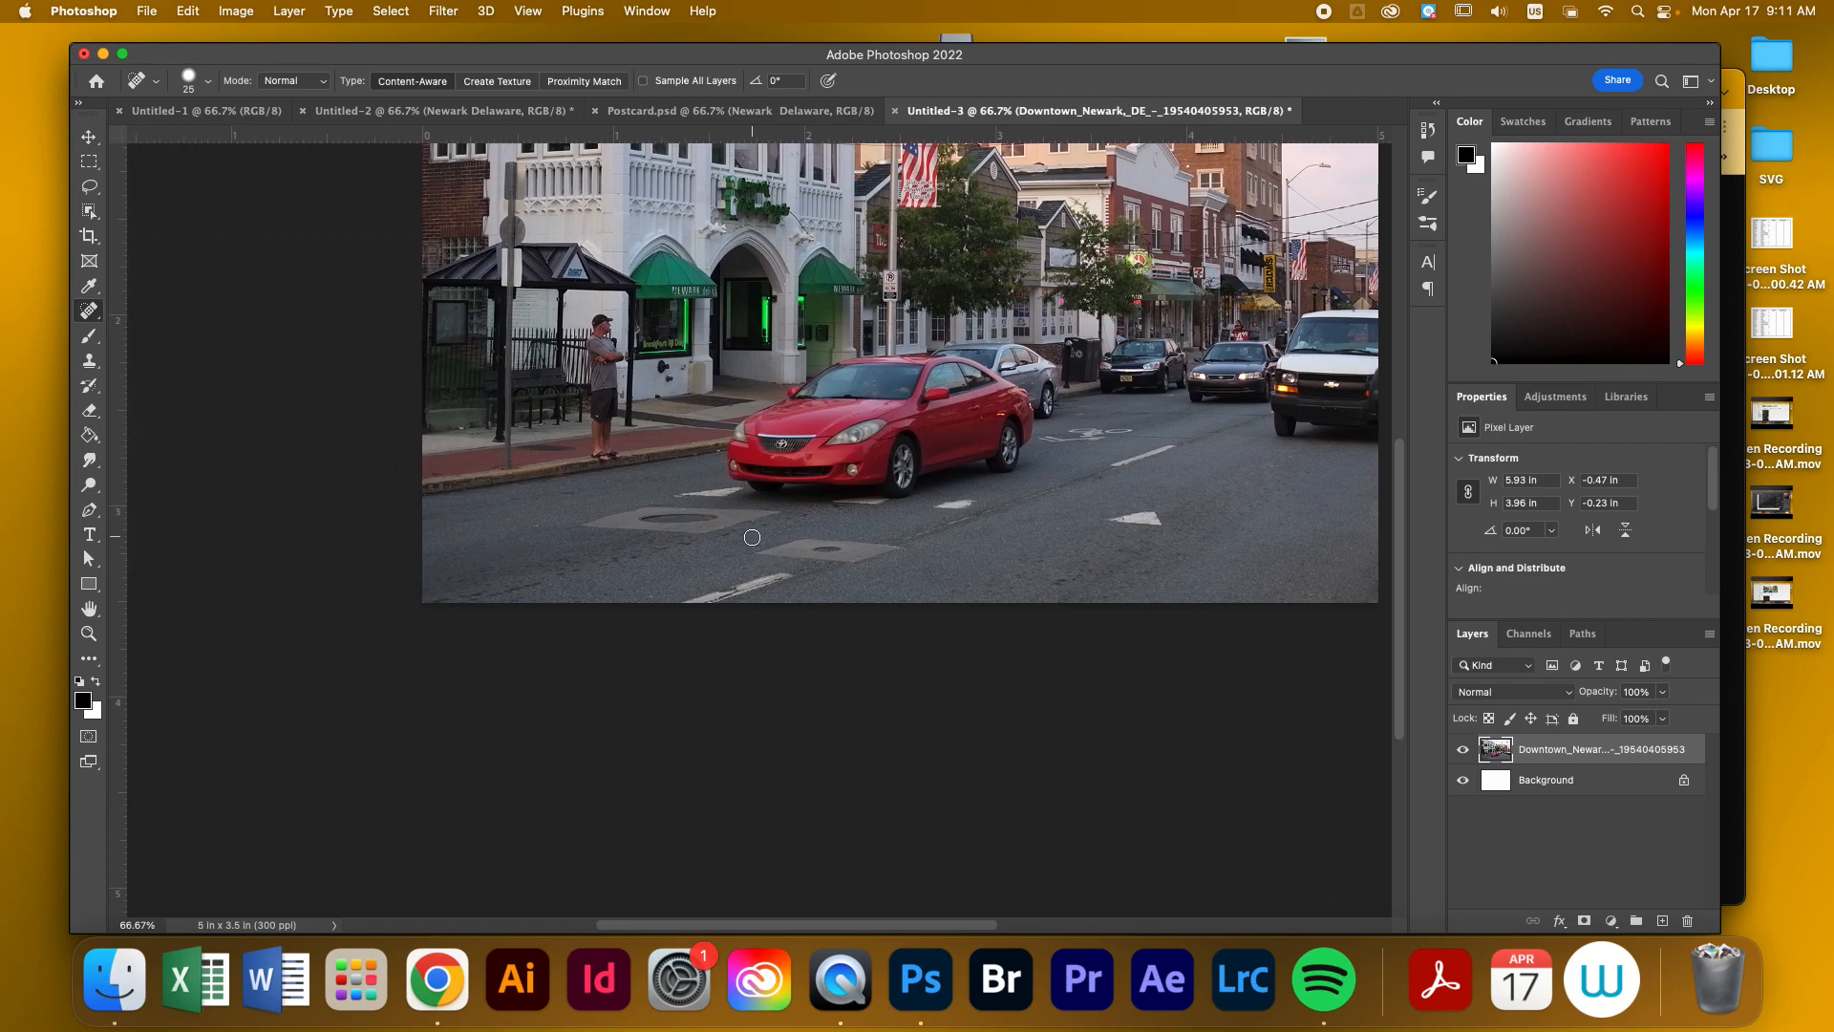
{"action": "left_click_drag", "start_coordinate": [810, 518], "coordinate": [420, 614]}
{"action": "left_click_drag", "start_coordinate": [455, 583], "coordinate": [604, 558]}
{"action": "mouse_move", "coordinate": [655, 546]}
{"action": "left_mouse_down"}
{"action": "mouse_move", "coordinate": [626, 536]}
{"action": "mouse_move", "coordinate": [524, 585]}
{"action": "left_mouse_up"}
{"action": "left_click_drag", "start_coordinate": [495, 587], "coordinate": [578, 576]}
{"action": "mouse_move", "coordinate": [484, 595]}
{"action": "left_mouse_down"}
{"action": "mouse_move", "coordinate": [588, 575]}
{"action": "mouse_move", "coordinate": [500, 614]}
{"action": "left_mouse_up"}
{"action": "scroll", "coordinate": [849, 665], "scroll_direction": "up", "scroll_amount": 5}
{"action": "scroll", "coordinate": [849, 665], "scroll_direction": "right", "scroll_amount": 3}
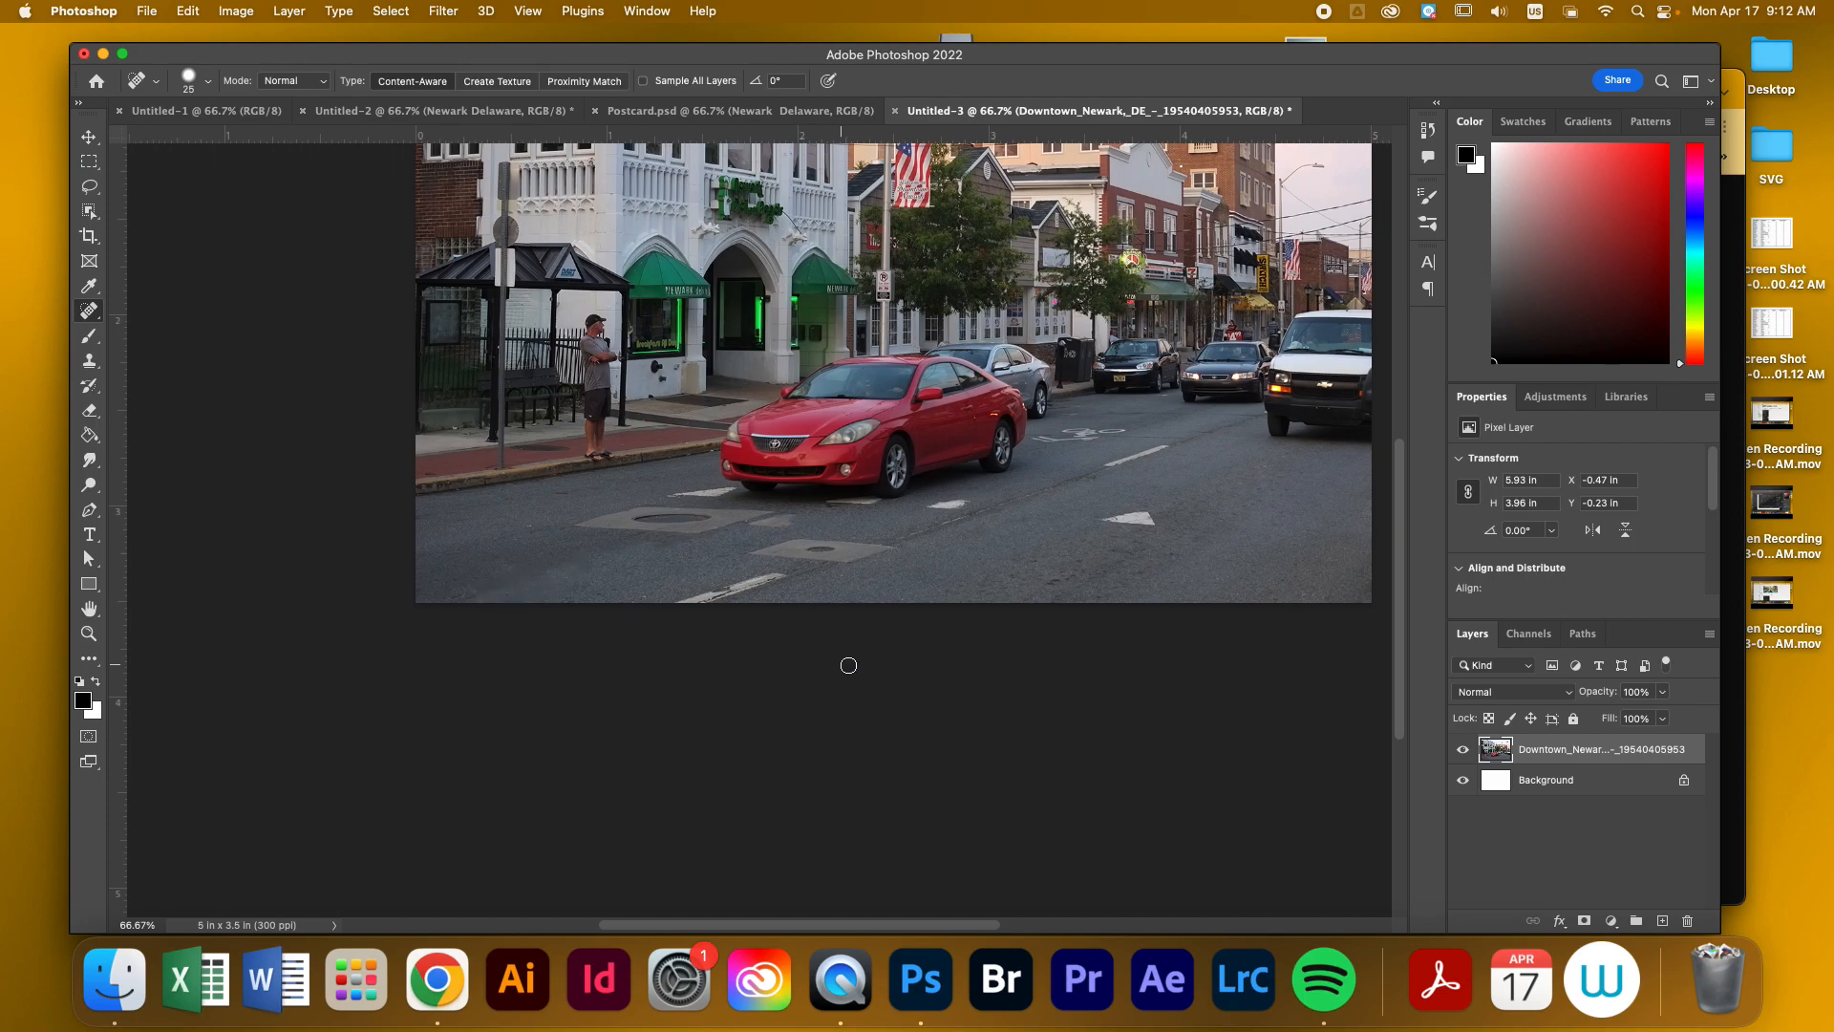
Remove the white mark by the red car's front wheel and the white triangle on the road with the Spot Healing Brush
{"action": "scroll", "coordinate": [845, 666], "scroll_direction": "down", "scroll_amount": 5}
{"action": "scroll", "coordinate": [844, 666], "scroll_direction": "left", "scroll_amount": 1}
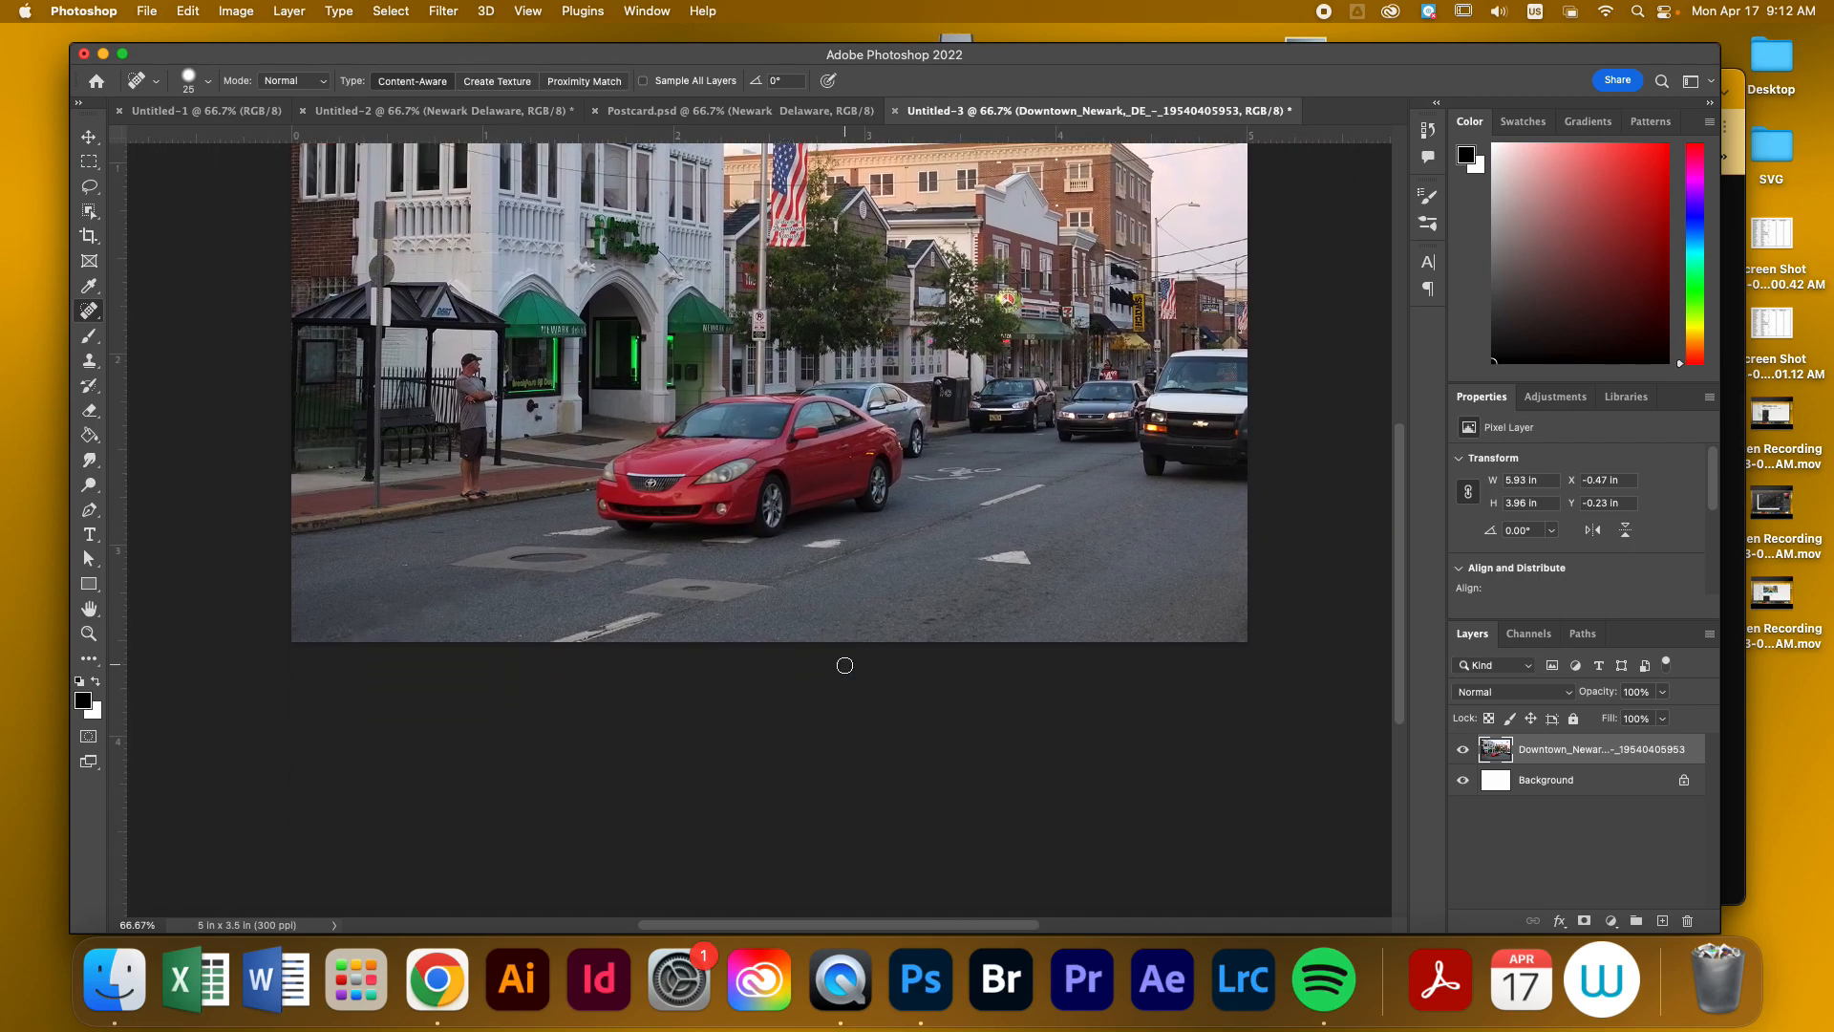
{"action": "left_click_drag", "start_coordinate": [846, 547], "coordinate": [808, 546]}
{"action": "mouse_move", "coordinate": [990, 559]}
{"action": "left_mouse_down"}
{"action": "mouse_move", "coordinate": [1037, 554]}
{"action": "mouse_move", "coordinate": [960, 564]}
{"action": "mouse_move", "coordinate": [1047, 581]}
{"action": "left_mouse_up"}
Paint over the man standing beside the bus shelter with the Spot Healing Brush to remove him from the photo
{"action": "scroll", "coordinate": [1013, 612], "scroll_direction": "right", "scroll_amount": 3}
{"action": "scroll", "coordinate": [1004, 606], "scroll_direction": "left", "scroll_amount": 8}
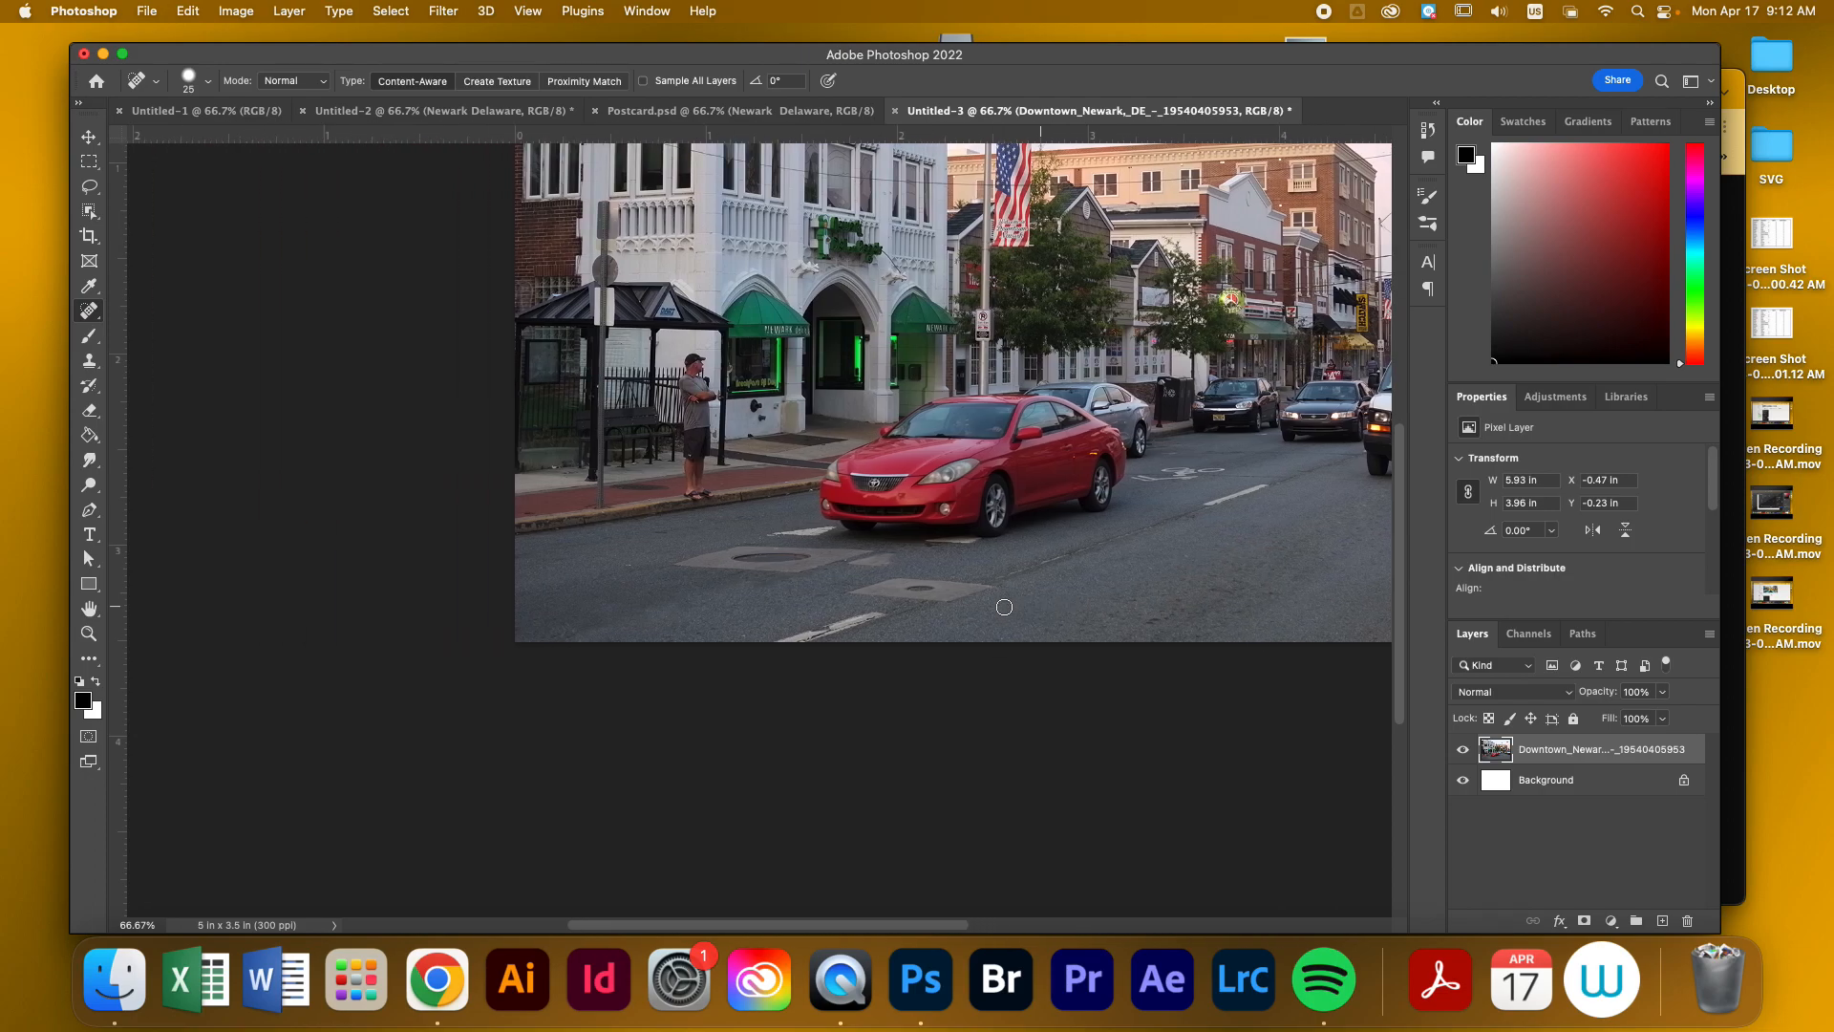
{"action": "scroll", "coordinate": [1005, 607], "scroll_direction": "up", "scroll_amount": 3}
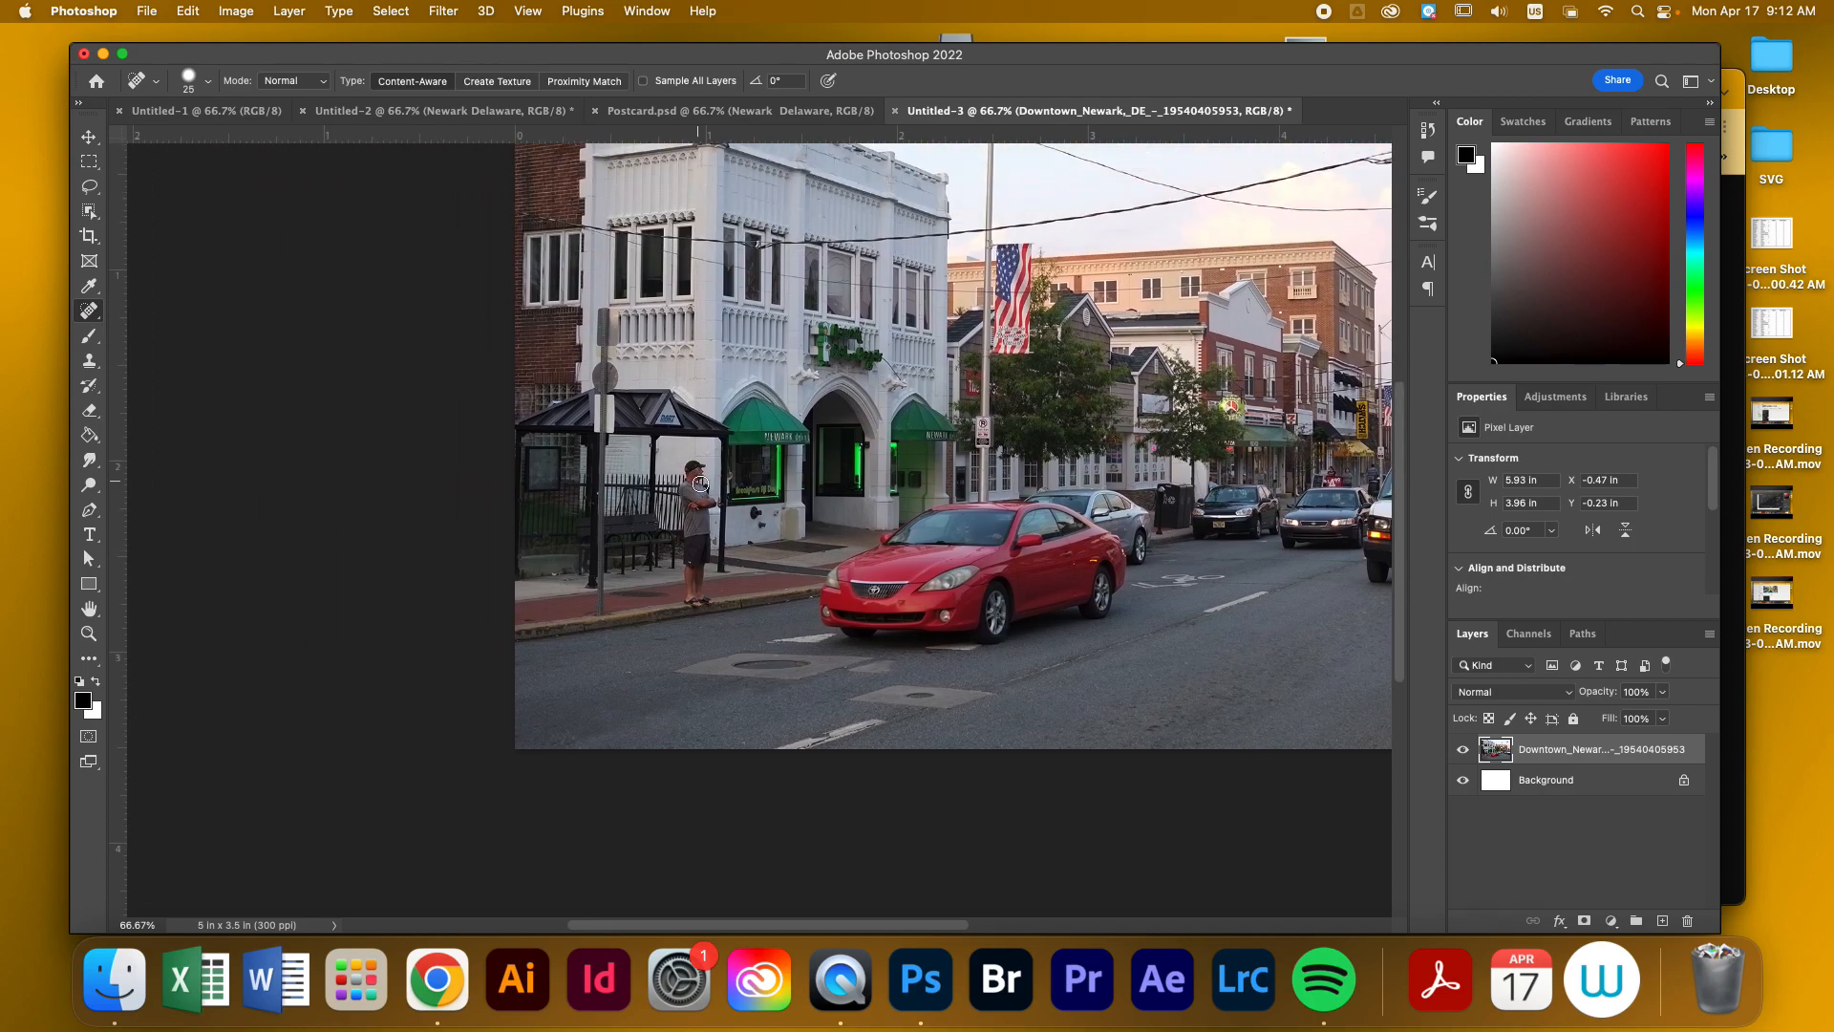
{"action": "mouse_move", "coordinate": [708, 510]}
{"action": "left_mouse_down"}
{"action": "mouse_move", "coordinate": [682, 468]}
{"action": "mouse_move", "coordinate": [693, 534]}
{"action": "mouse_move", "coordinate": [692, 495]}
{"action": "mouse_move", "coordinate": [717, 514]}
{"action": "mouse_move", "coordinate": [696, 535]}
{"action": "mouse_move", "coordinate": [691, 519]}
{"action": "mouse_move", "coordinate": [705, 602]}
{"action": "mouse_move", "coordinate": [689, 547]}
{"action": "left_mouse_up"}
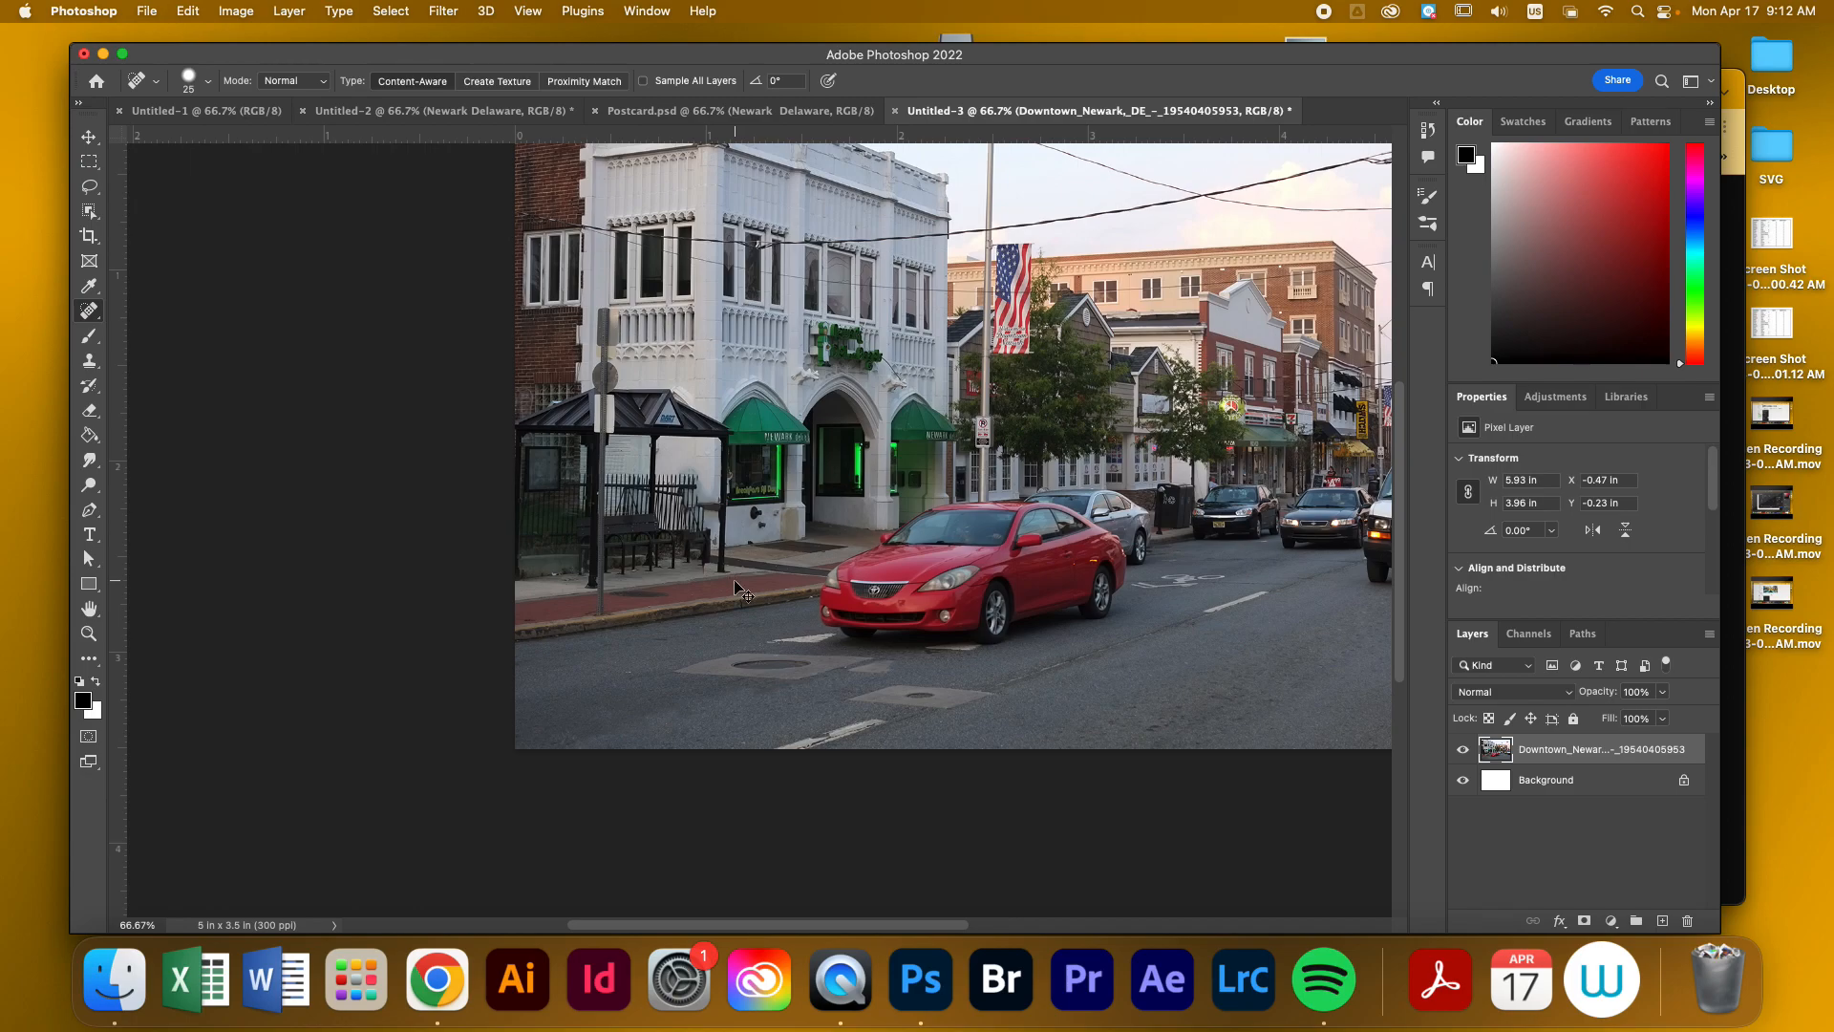
Clone the intact fence bars with the Clone Stamp tool onto the smeared fence end beside the white wall
{"action": "scroll", "coordinate": [734, 581], "scroll_direction": "up", "scroll_amount": 3}
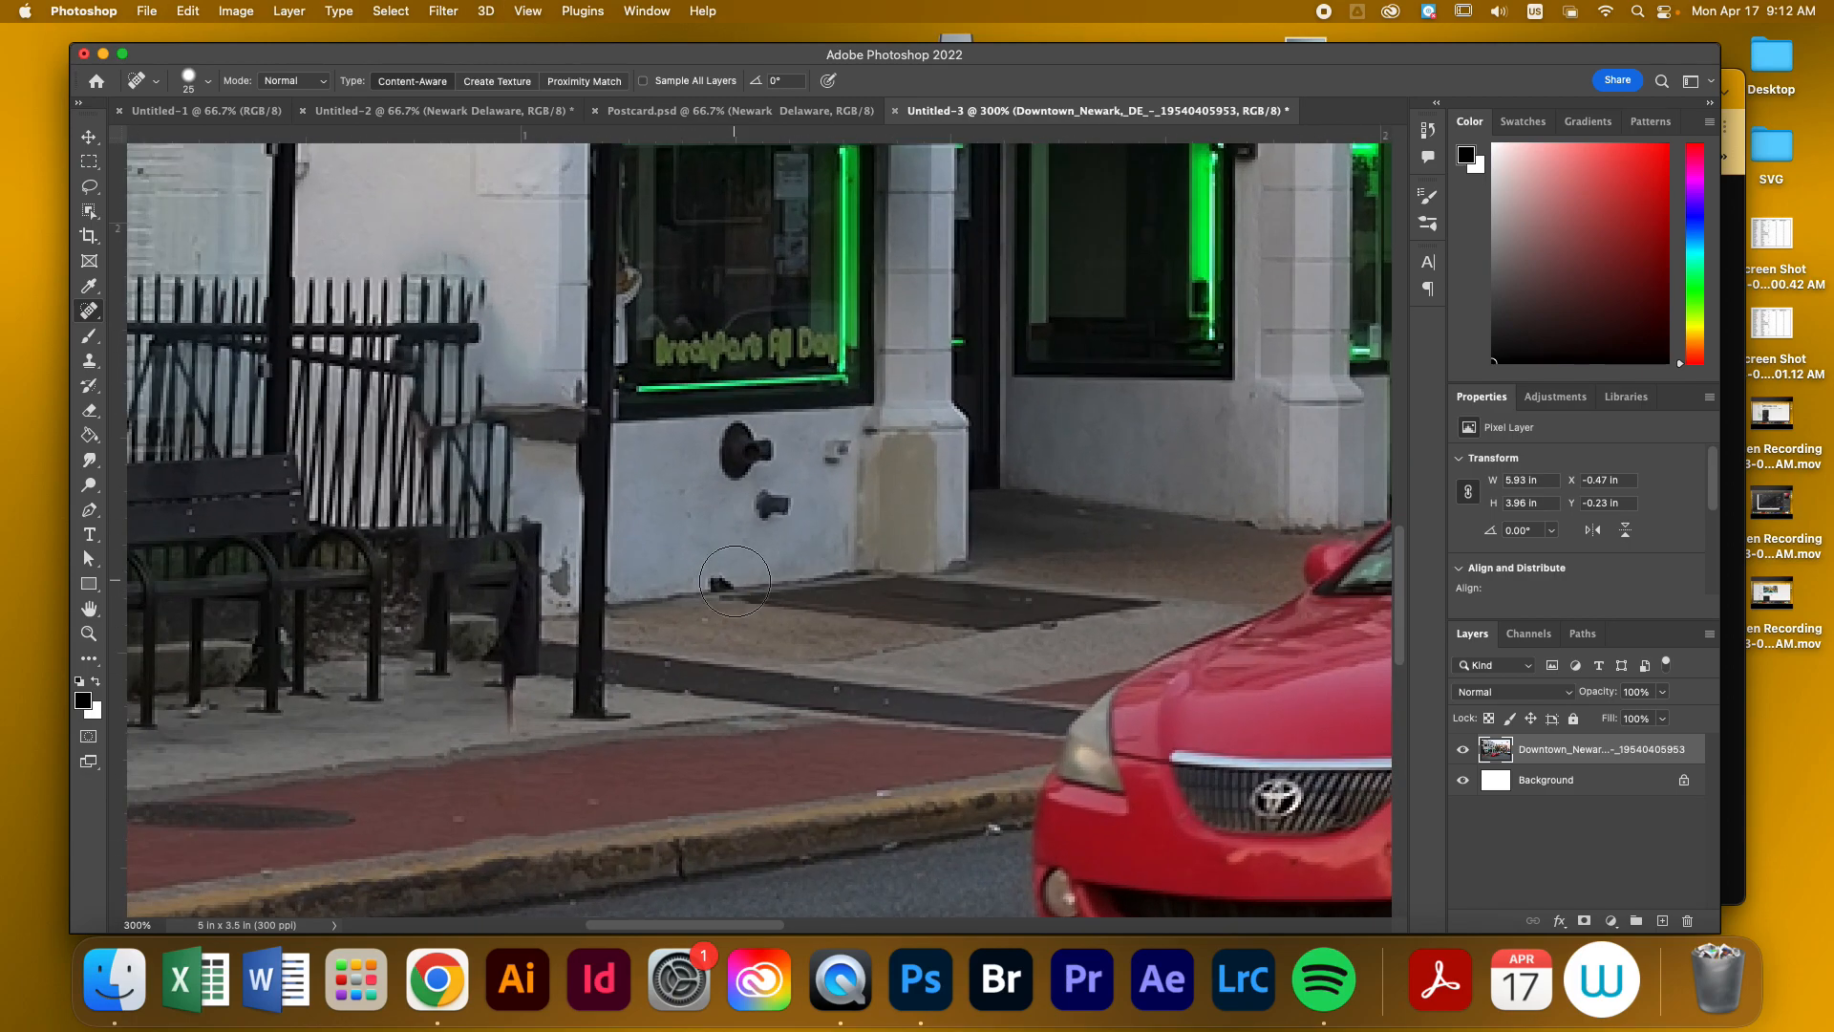
{"action": "scroll", "coordinate": [735, 581], "scroll_direction": "left", "scroll_amount": 5}
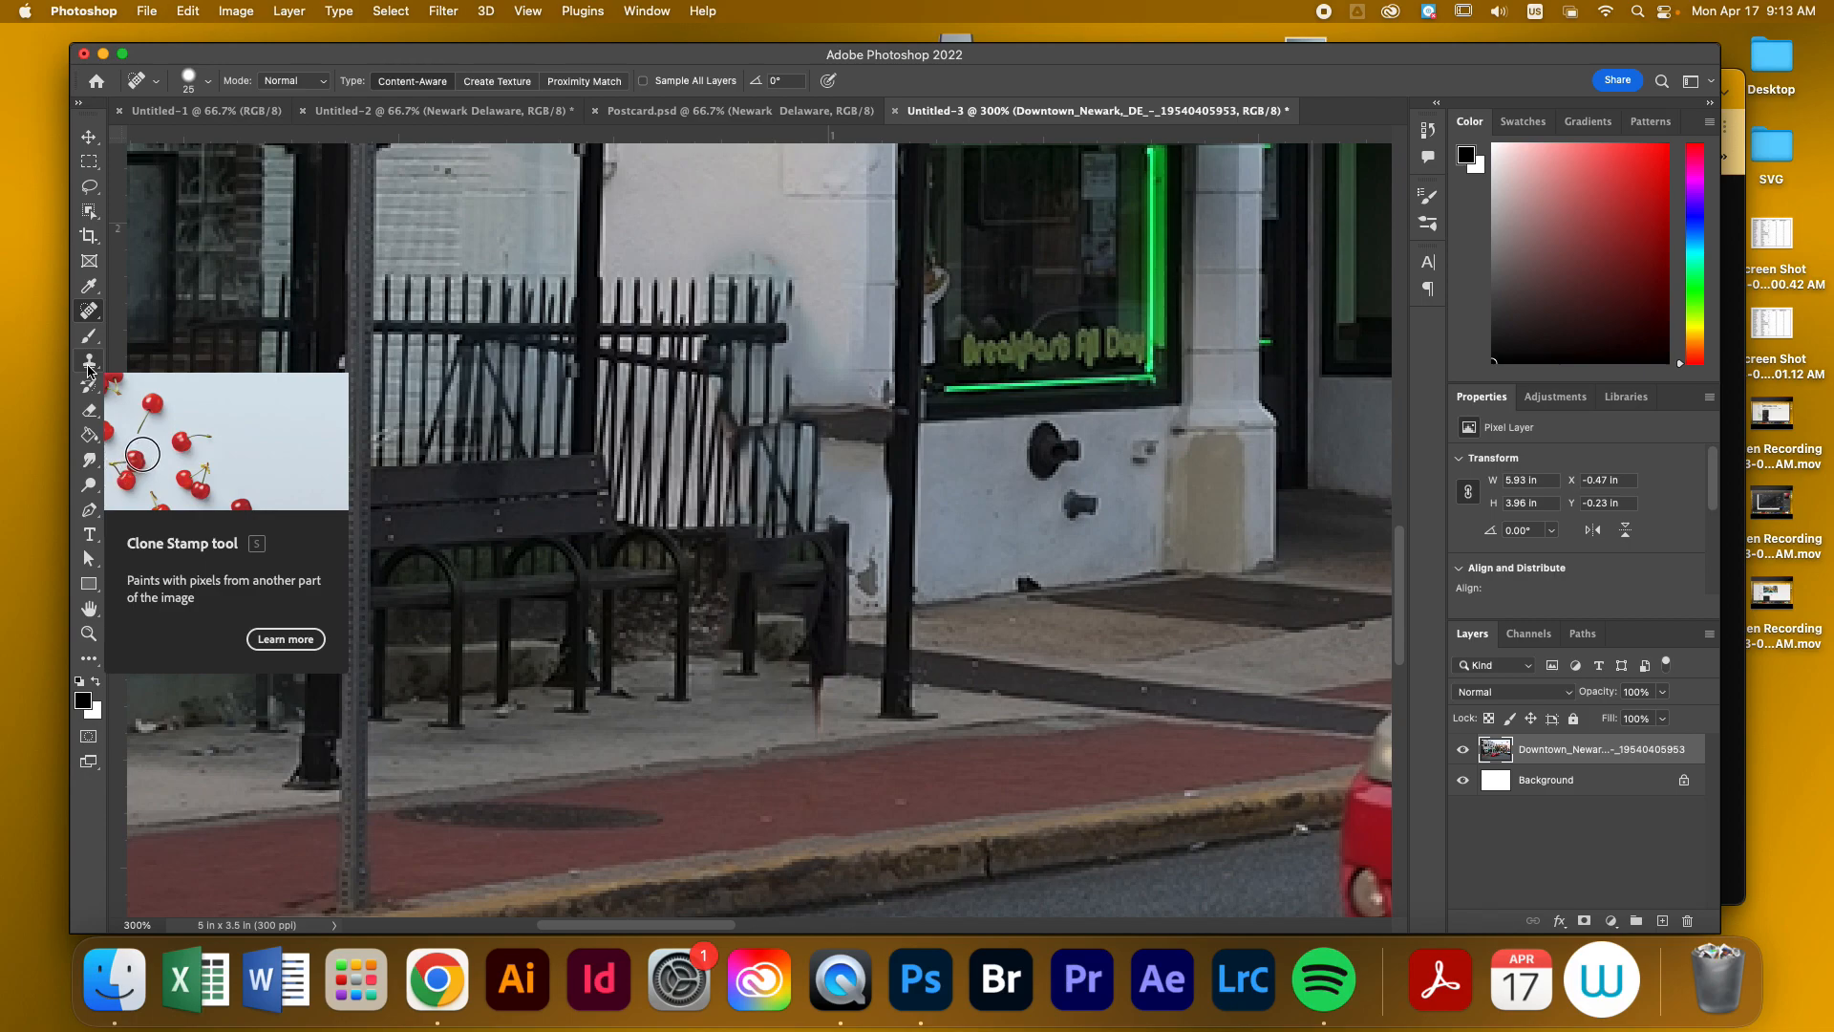
{"action": "left_click", "coordinate": [89, 363]}
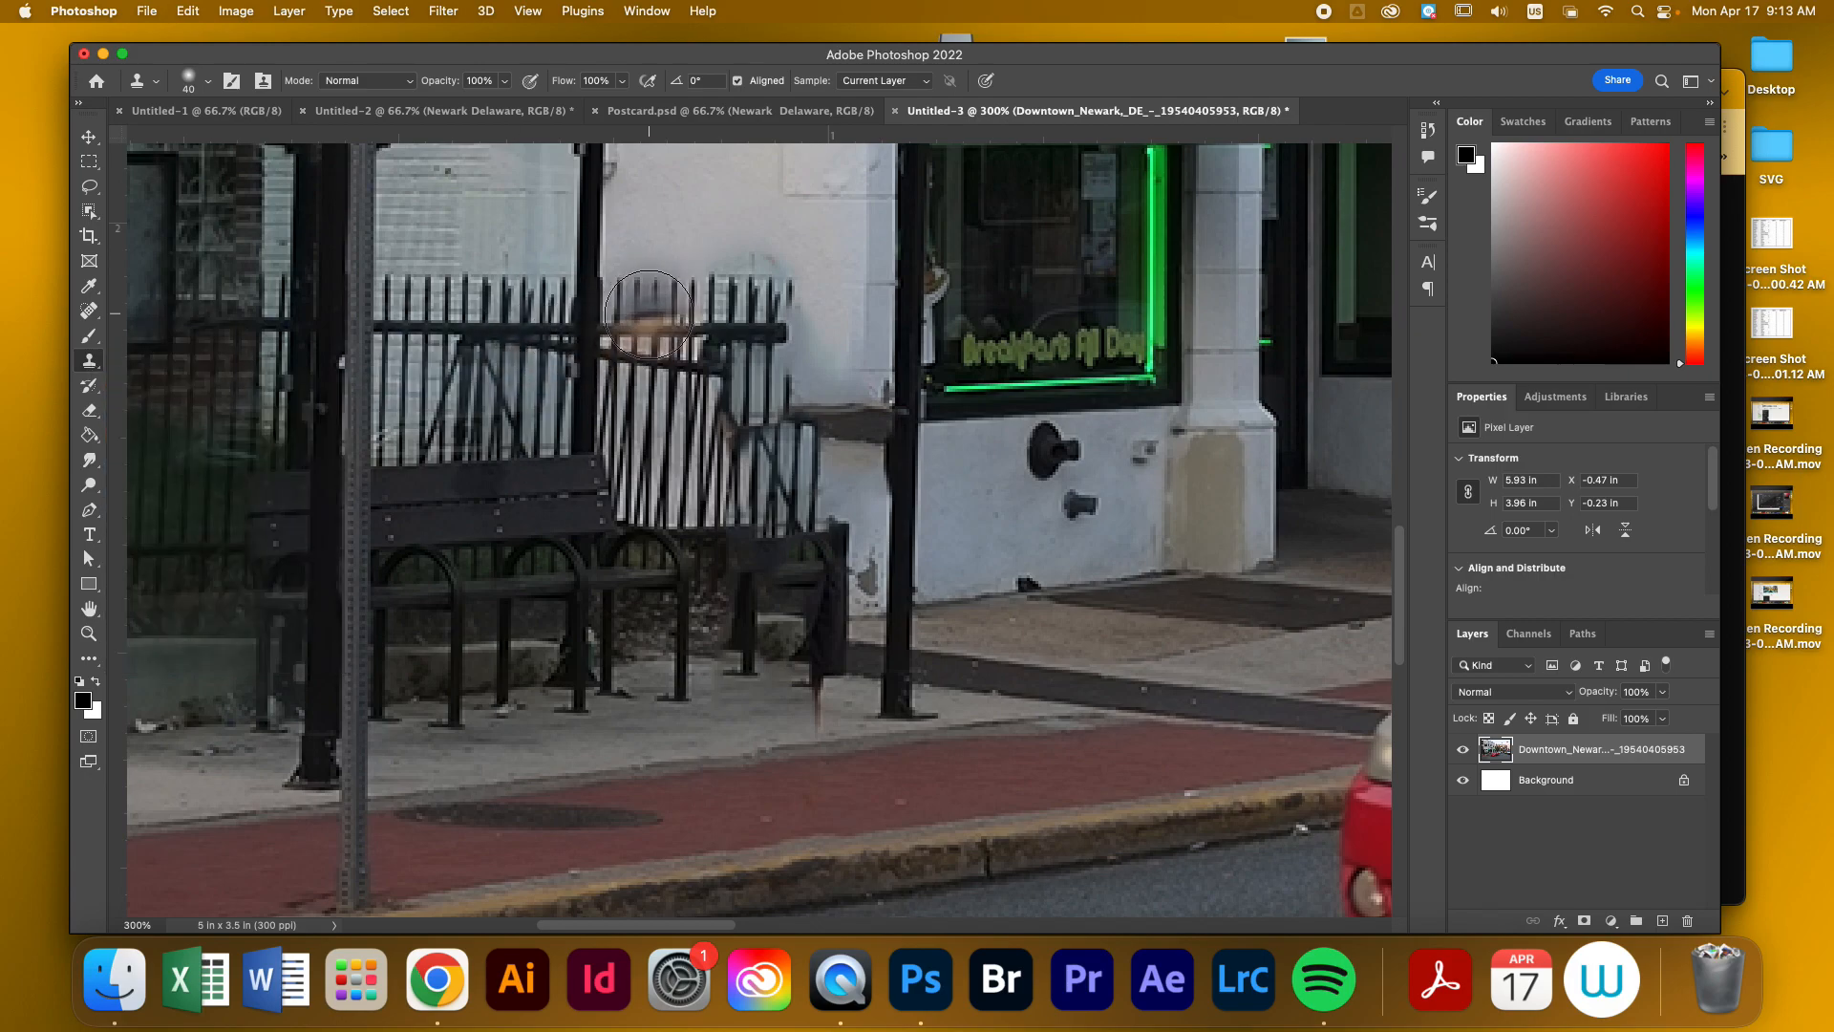
{"action": "left_click", "coordinate": [649, 315], "text": "alt"}
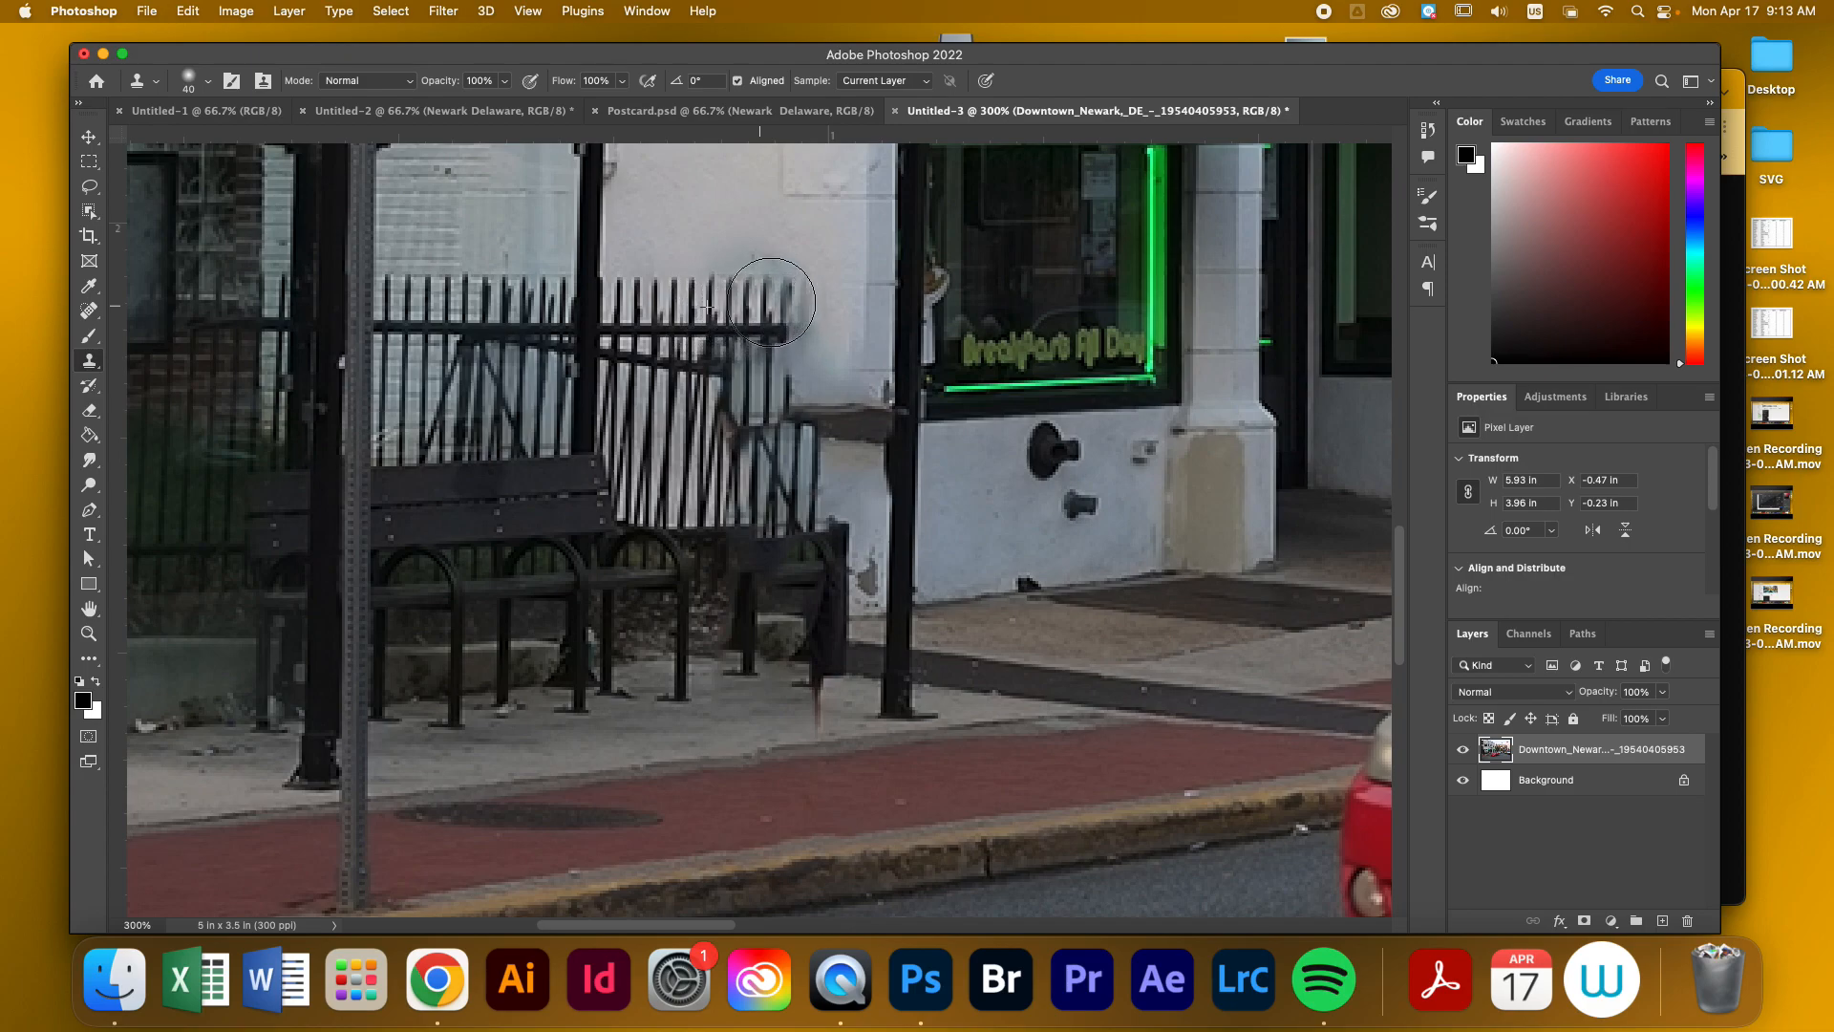
{"action": "mouse_move", "coordinate": [772, 318]}
{"action": "left_mouse_down"}
{"action": "mouse_move", "coordinate": [780, 528]}
{"action": "mouse_move", "coordinate": [762, 330]}
{"action": "left_mouse_up"}
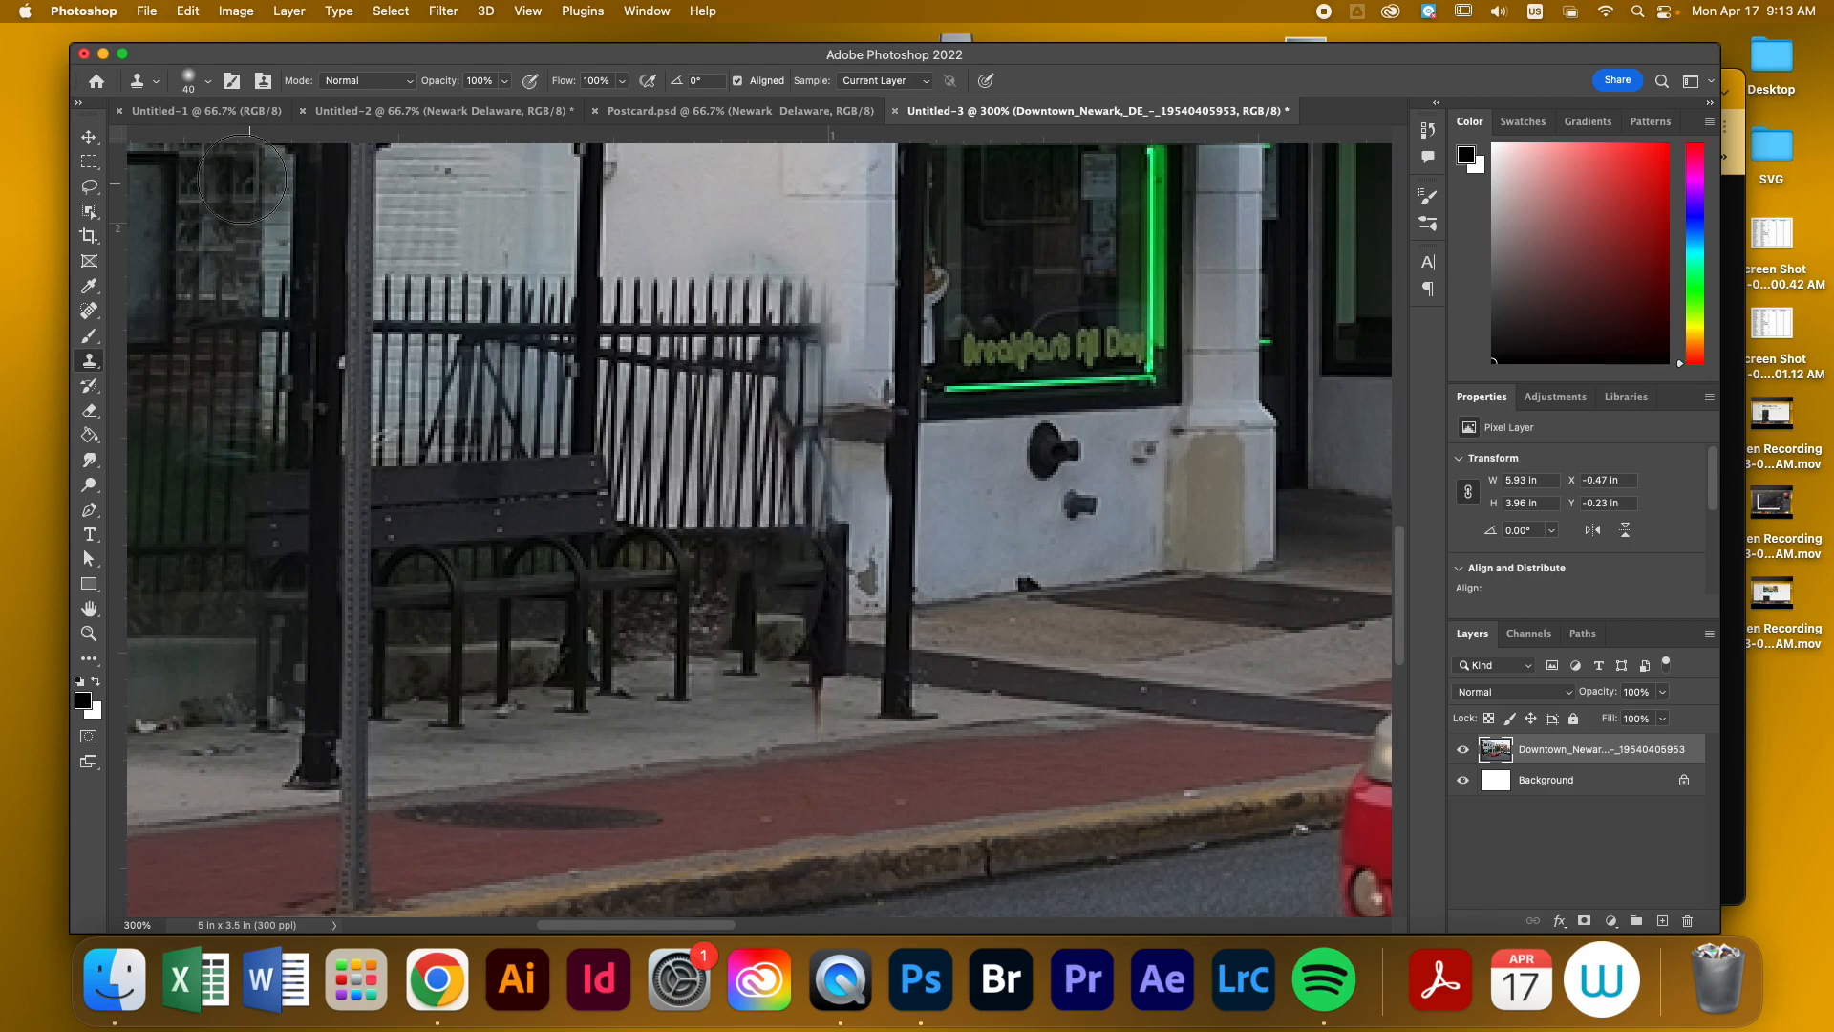
Raise the Clone Stamp brush hardness to its maximum and repaint the fence end with crisp bars
{"action": "left_click", "coordinate": [207, 84]}
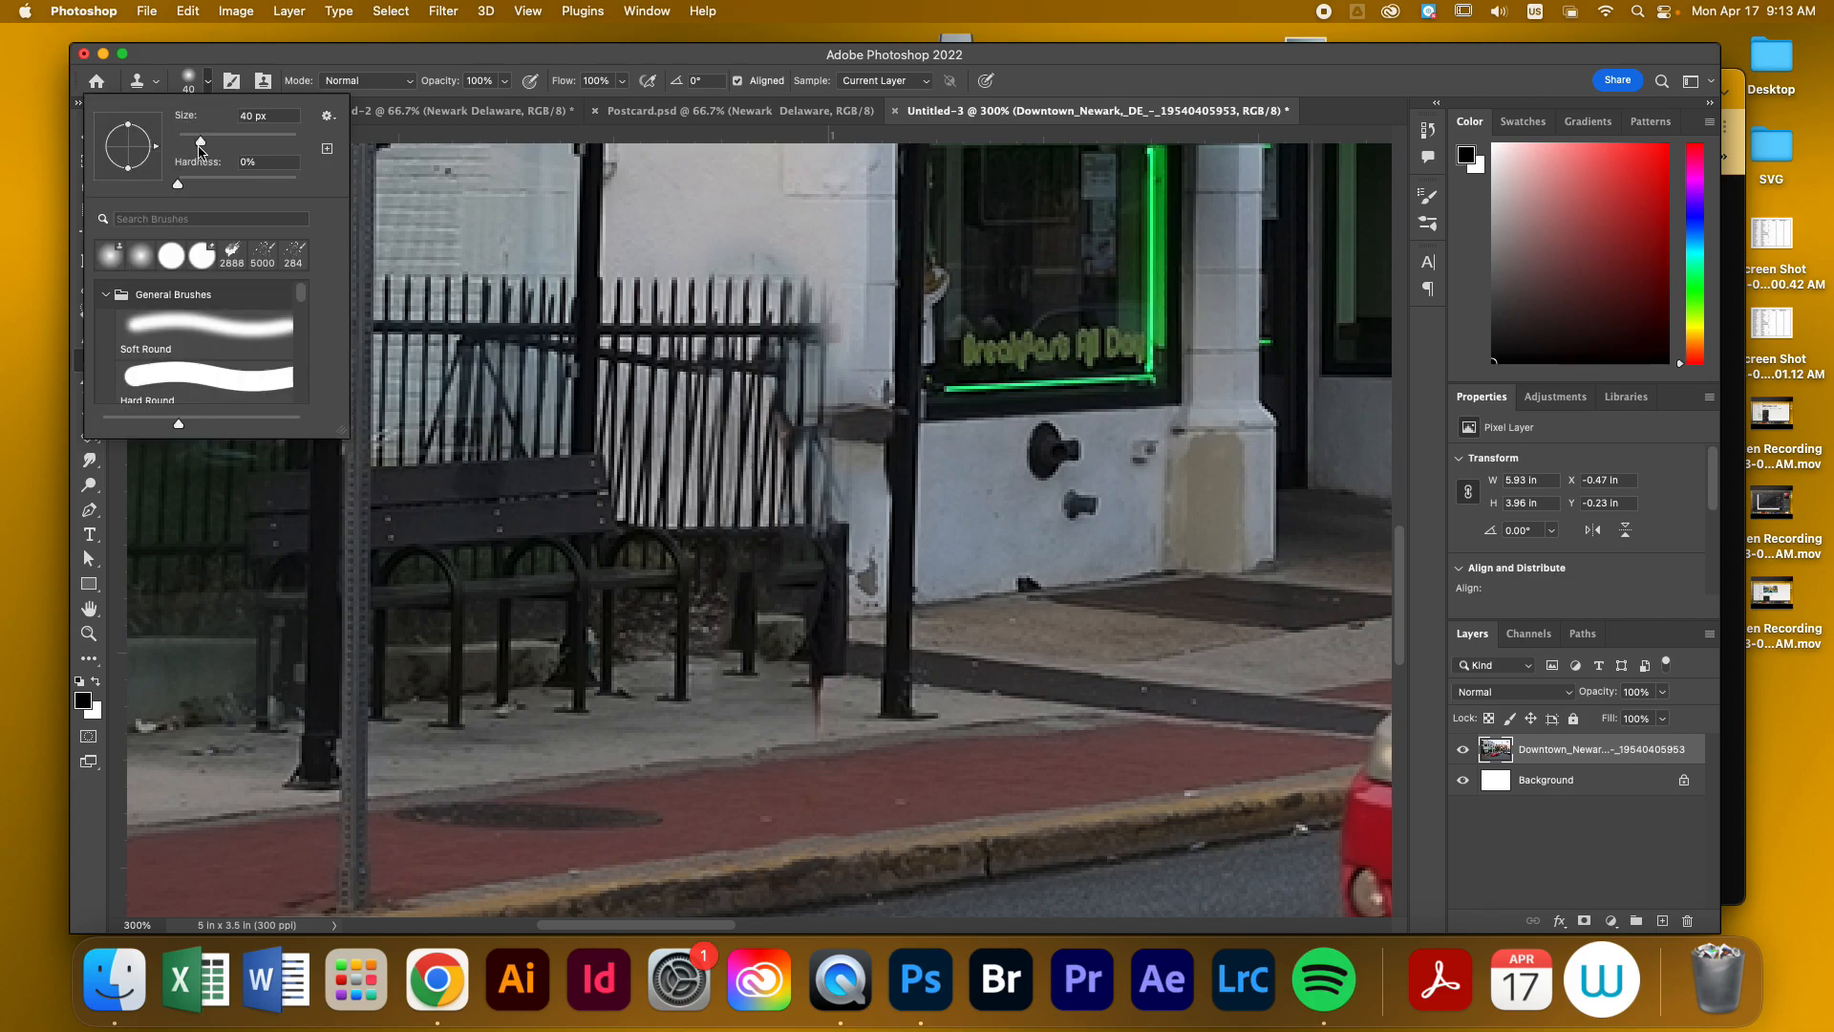
{"action": "left_click_drag", "start_coordinate": [182, 184], "coordinate": [297, 185]}
{"action": "left_click", "coordinate": [291, 64]}
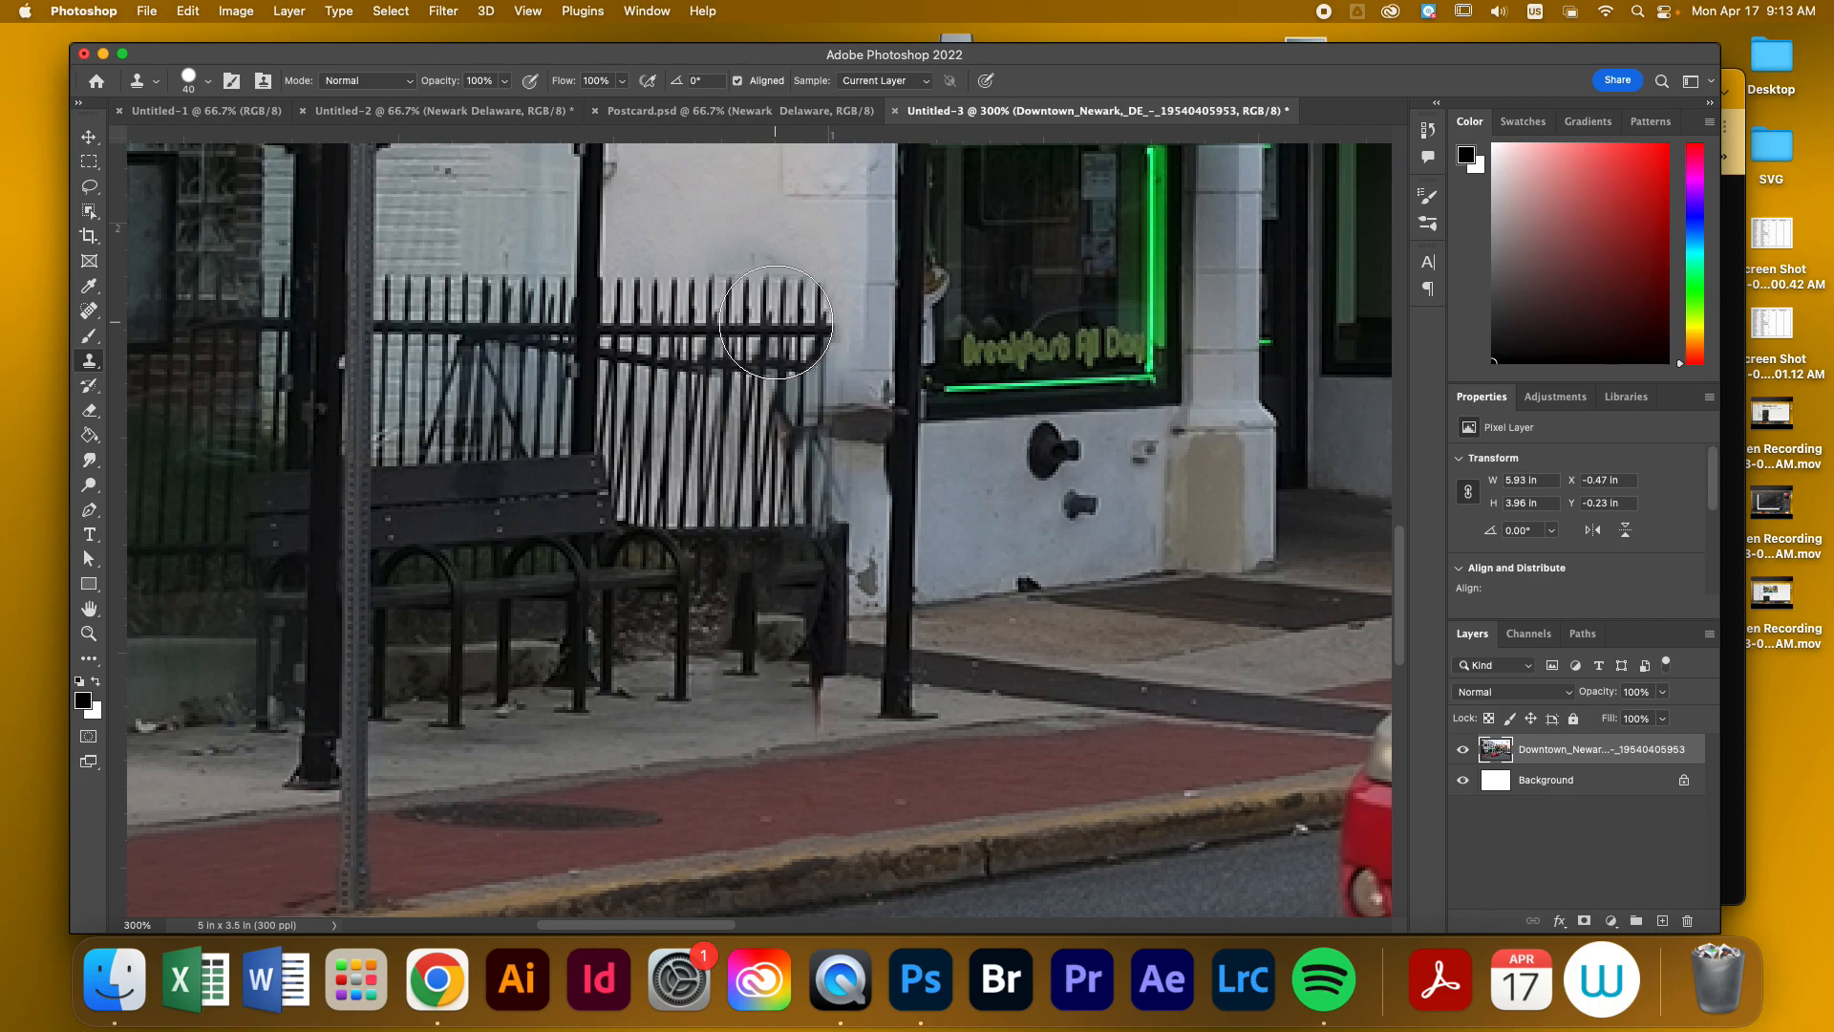
{"action": "mouse_move", "coordinate": [782, 329]}
{"action": "left_mouse_down"}
{"action": "mouse_move", "coordinate": [776, 491]}
{"action": "mouse_move", "coordinate": [728, 542]}
{"action": "mouse_move", "coordinate": [632, 550]}
{"action": "mouse_move", "coordinate": [628, 491]}
{"action": "mouse_move", "coordinate": [828, 492]}
{"action": "mouse_move", "coordinate": [800, 616]}
{"action": "mouse_move", "coordinate": [709, 651]}
{"action": "mouse_move", "coordinate": [503, 618]}
{"action": "mouse_move", "coordinate": [614, 676]}
{"action": "mouse_move", "coordinate": [752, 673]}
{"action": "mouse_move", "coordinate": [764, 716]}
{"action": "mouse_move", "coordinate": [711, 741]}
{"action": "left_mouse_up"}
Reduce the Clone Stamp brush to 10 px and clone sidewalk concrete over the leftover leg remnants near the shelter post
{"action": "key", "text": "bracketleft"}
{"action": "key", "text": "bracketleft"}
{"action": "key", "text": "bracketleft"}
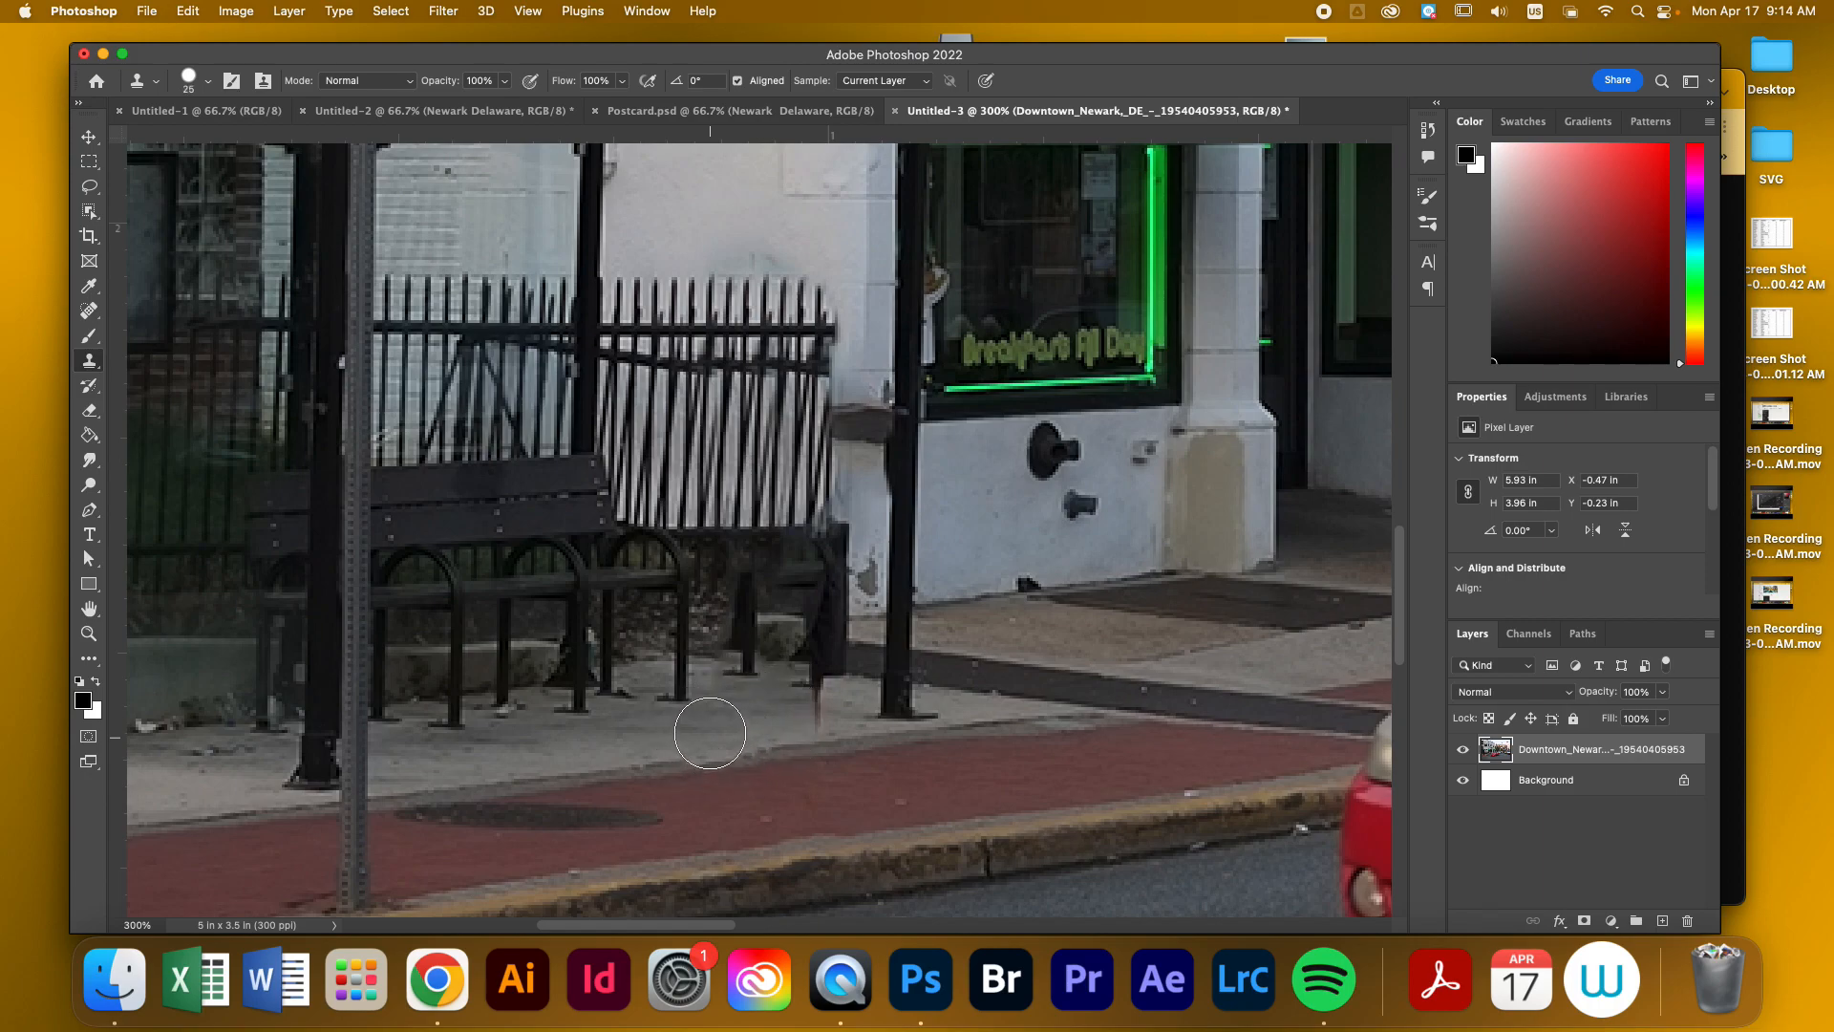
{"action": "key", "text": "bracketleft"}
{"action": "key", "text": "bracketleft"}
{"action": "key", "text": "bracketleft"}
{"action": "left_click", "coordinate": [711, 728], "text": "alt"}
{"action": "left_click", "coordinate": [737, 701]}
{"action": "mouse_move", "coordinate": [731, 679]}
{"action": "left_mouse_down"}
{"action": "mouse_move", "coordinate": [714, 672]}
{"action": "mouse_move", "coordinate": [773, 687]}
{"action": "mouse_move", "coordinate": [755, 705]}
{"action": "mouse_move", "coordinate": [708, 663]}
{"action": "mouse_move", "coordinate": [766, 709]}
{"action": "mouse_move", "coordinate": [802, 686]}
{"action": "mouse_move", "coordinate": [803, 718]}
{"action": "mouse_move", "coordinate": [849, 688]}
{"action": "mouse_move", "coordinate": [807, 680]}
{"action": "mouse_move", "coordinate": [855, 689]}
{"action": "mouse_move", "coordinate": [841, 665]}
{"action": "mouse_move", "coordinate": [863, 662]}
{"action": "left_mouse_up"}
{"action": "left_click", "coordinate": [763, 717], "text": "alt"}
{"action": "left_click", "coordinate": [731, 688], "text": "alt"}
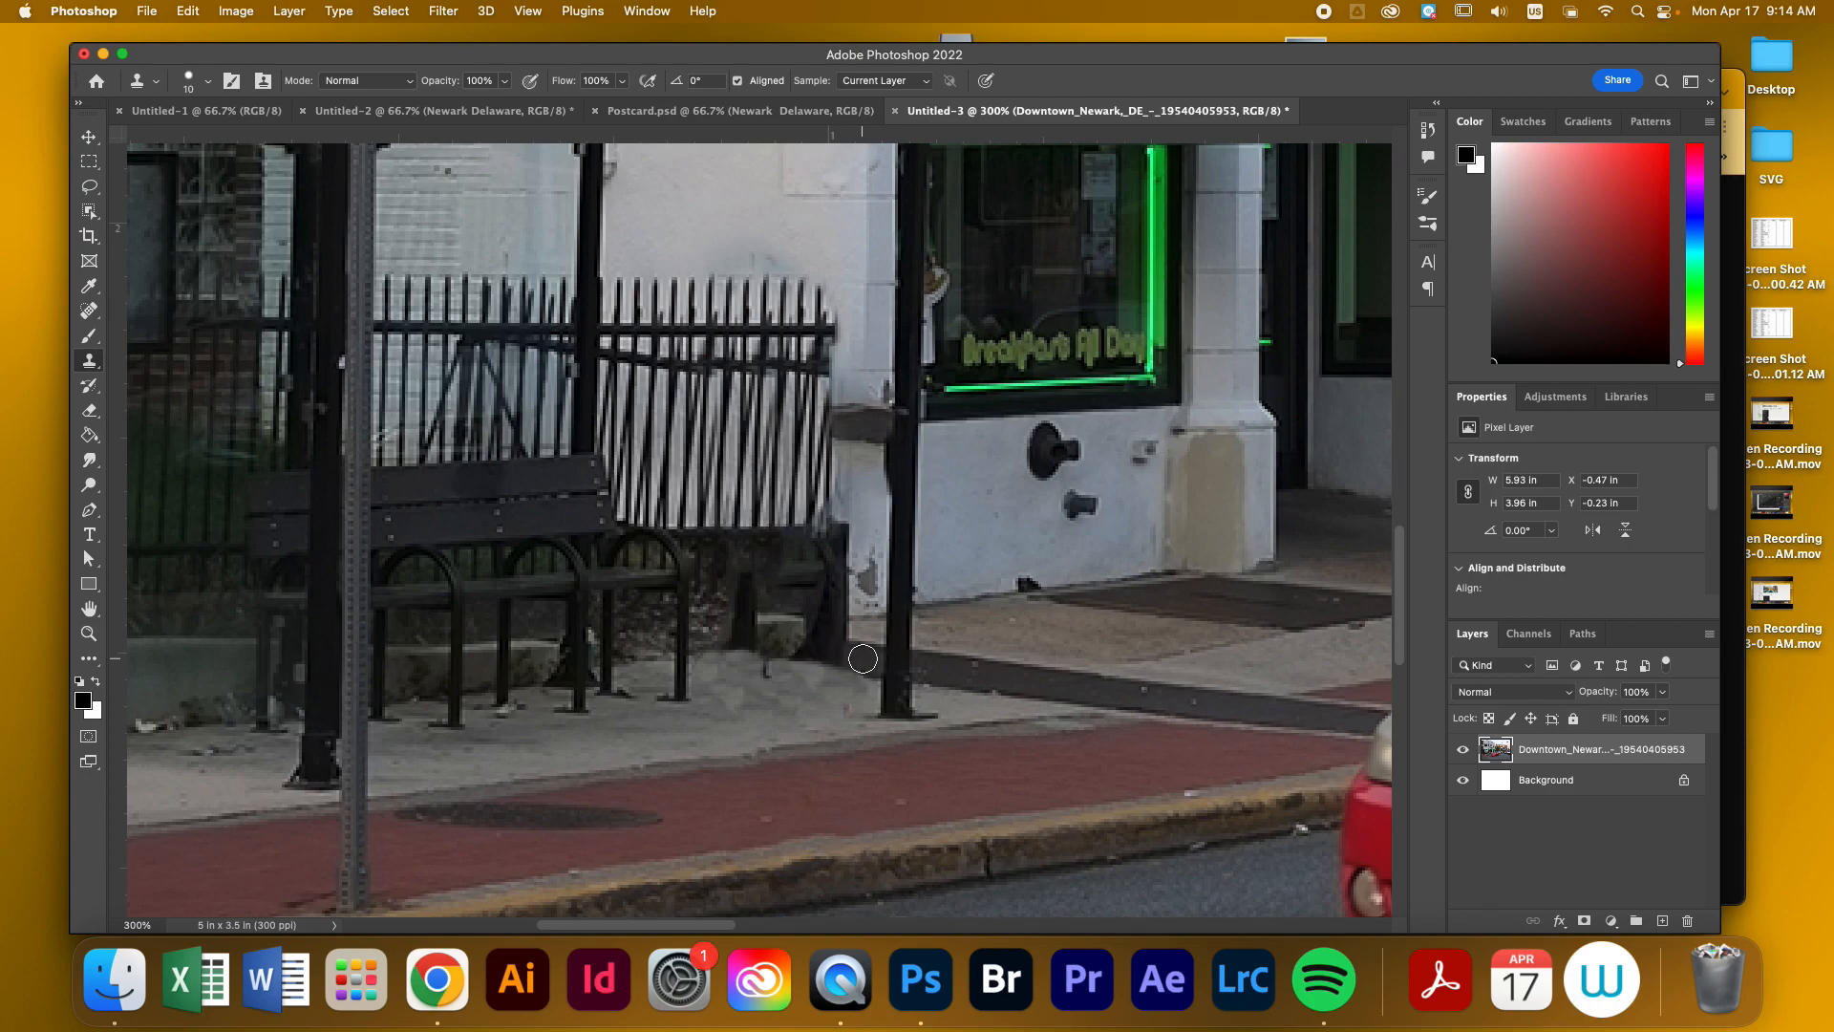
{"action": "left_click_drag", "start_coordinate": [839, 669], "coordinate": [836, 668]}
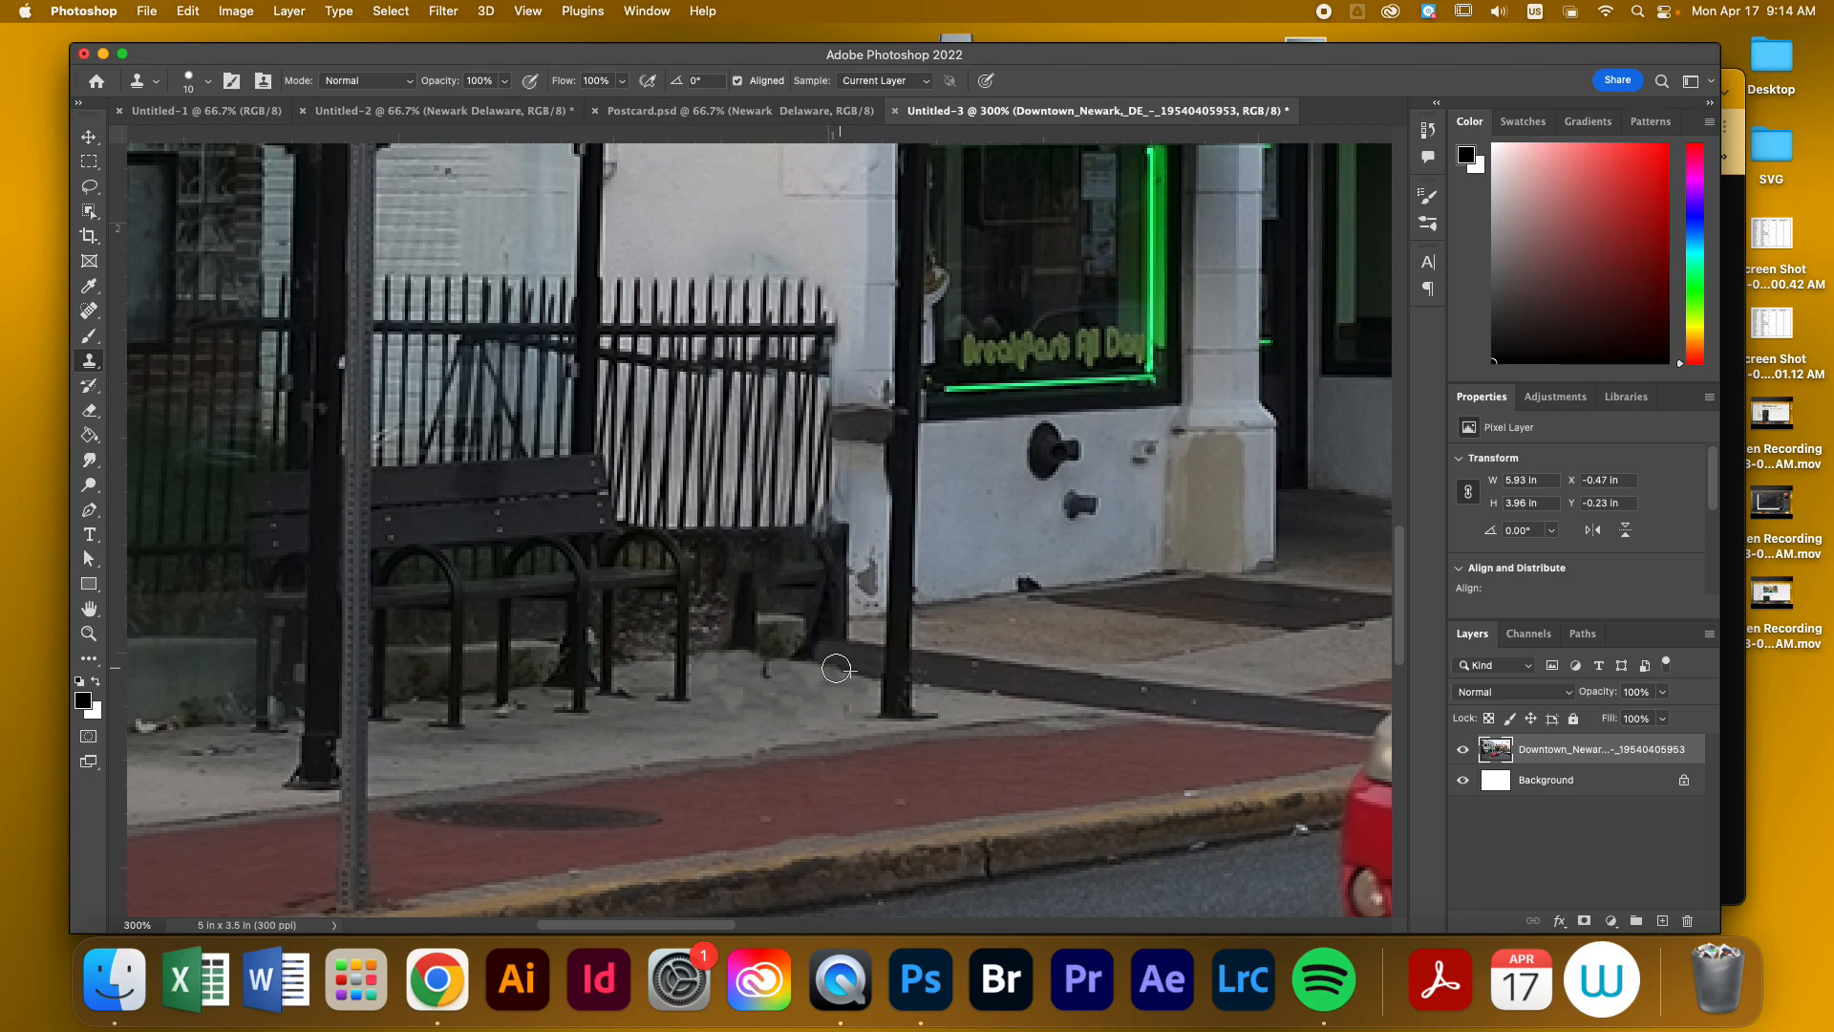